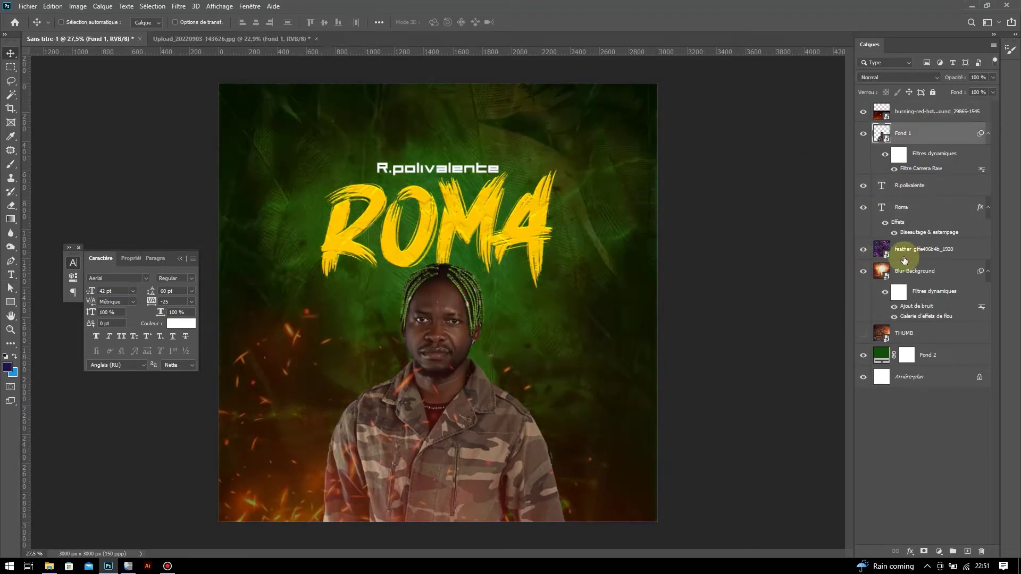
# Step: Select the feather texture layer in the warped ROMA cover document
pyautogui.click(904, 258)
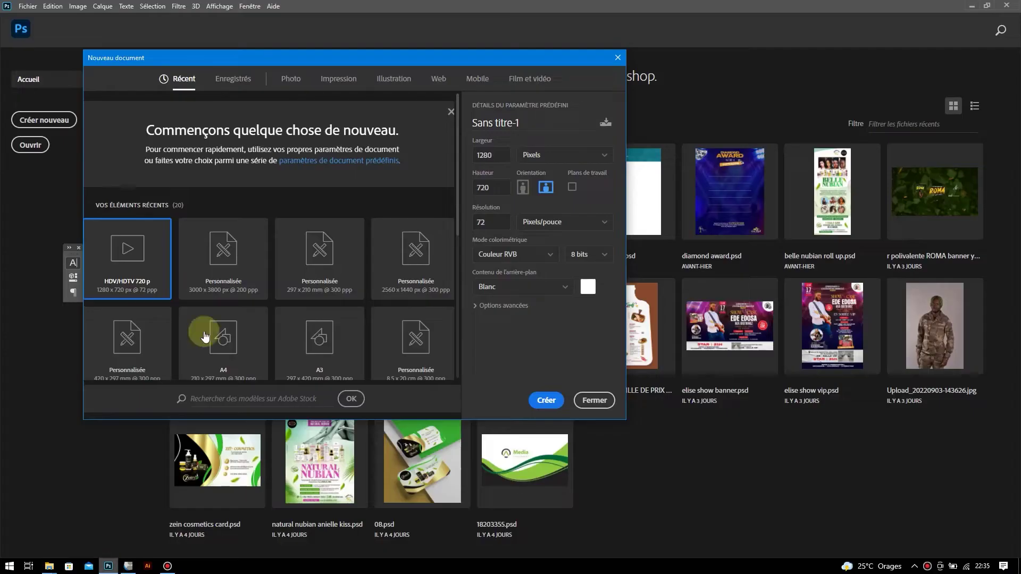
pyautogui.scroll(-1, 260, 258)
pyautogui.scroll(-3, 237, 283)
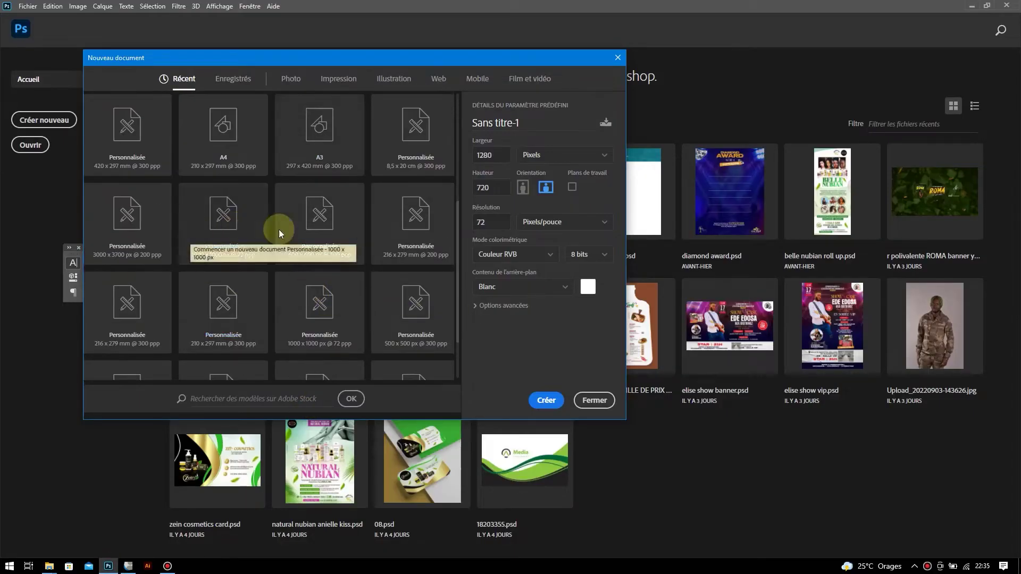
pyautogui.doubleClick(493, 155)
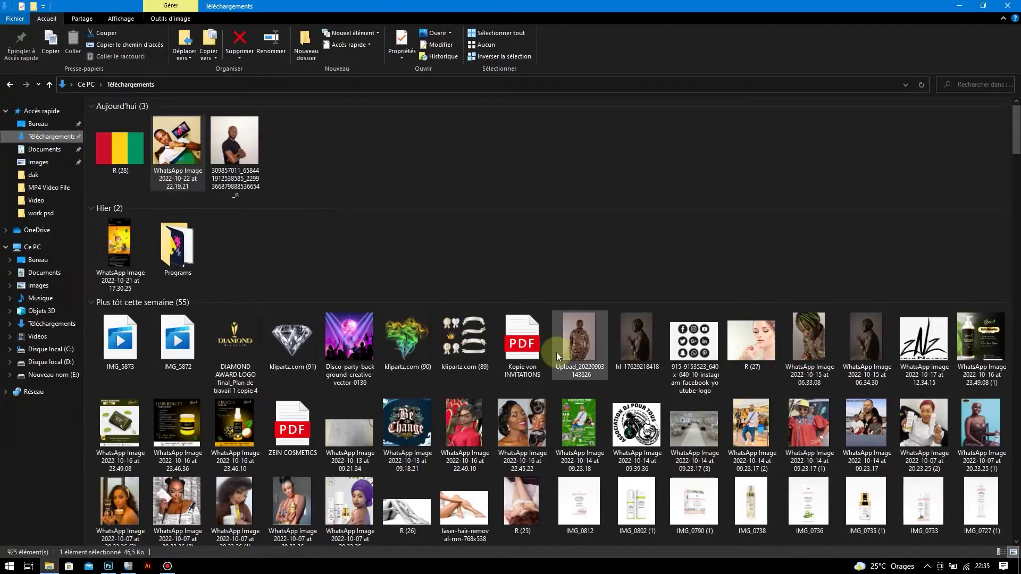
pyautogui.rightClick(578, 361)
pyautogui.click(866, 405)
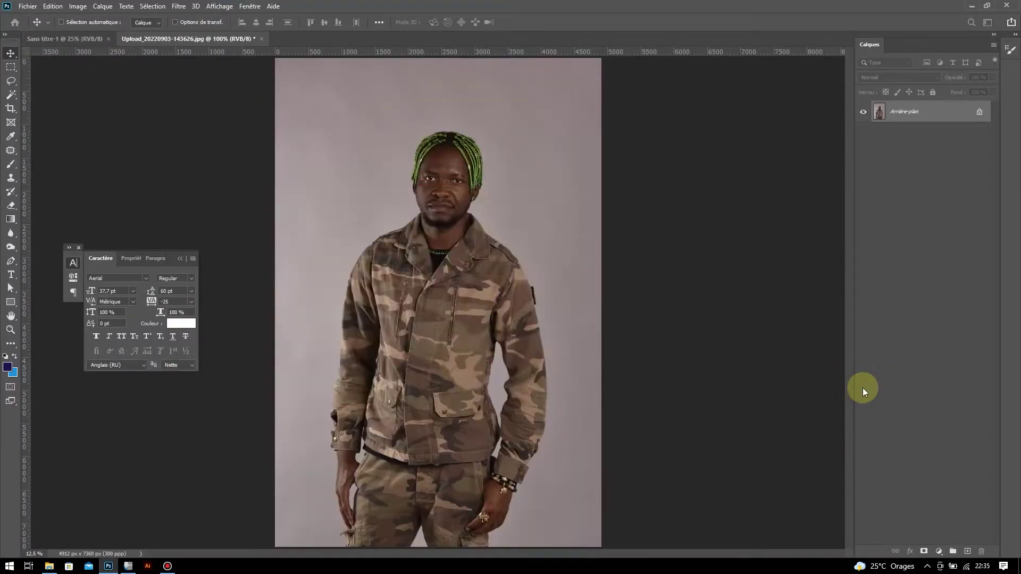
# Step: Select the man as subject, refine edges with Smoothing 22, copy to new layer, hide Calque 0
pyautogui.click(980, 111)
pyautogui.click(153, 6)
pyautogui.click(164, 133)
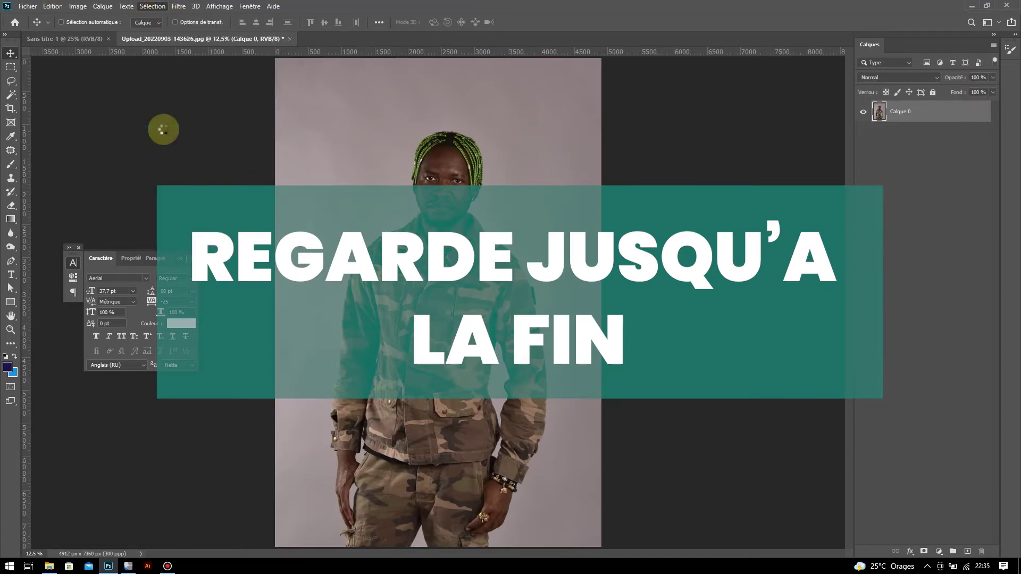
pyautogui.click(11, 68)
pyautogui.click(451, 24)
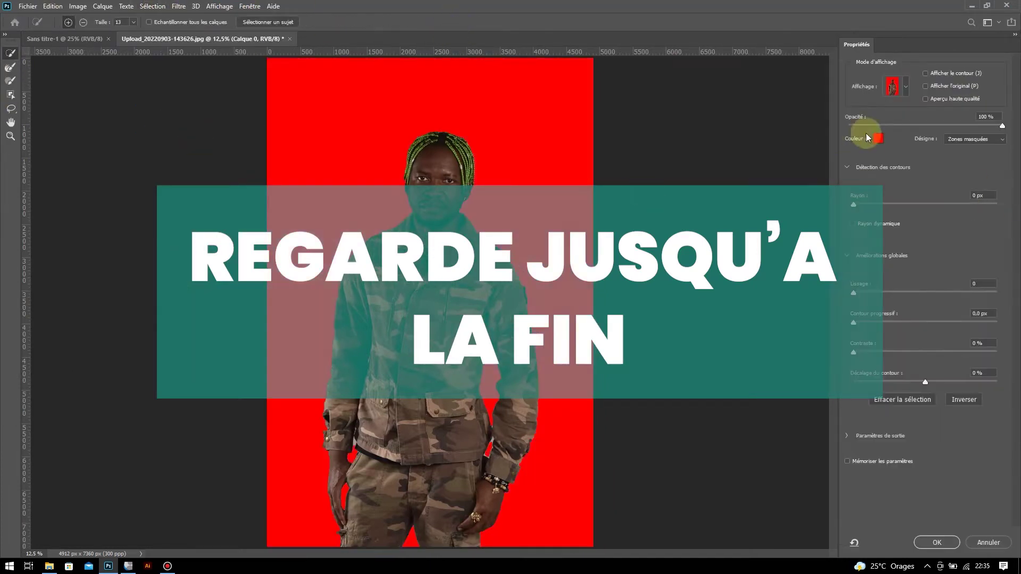
pyautogui.moveTo(875, 293); pyautogui.dragTo(885, 293)
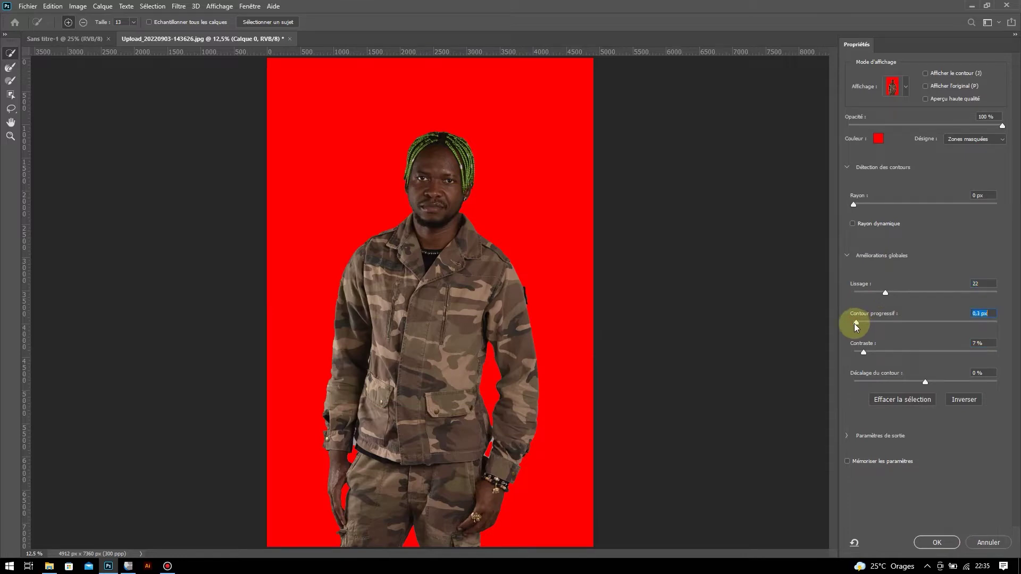
pyautogui.click(936, 541)
pyautogui.click(11, 53)
pyautogui.hotkey('ctrl', 'j')
pyautogui.click(864, 133)
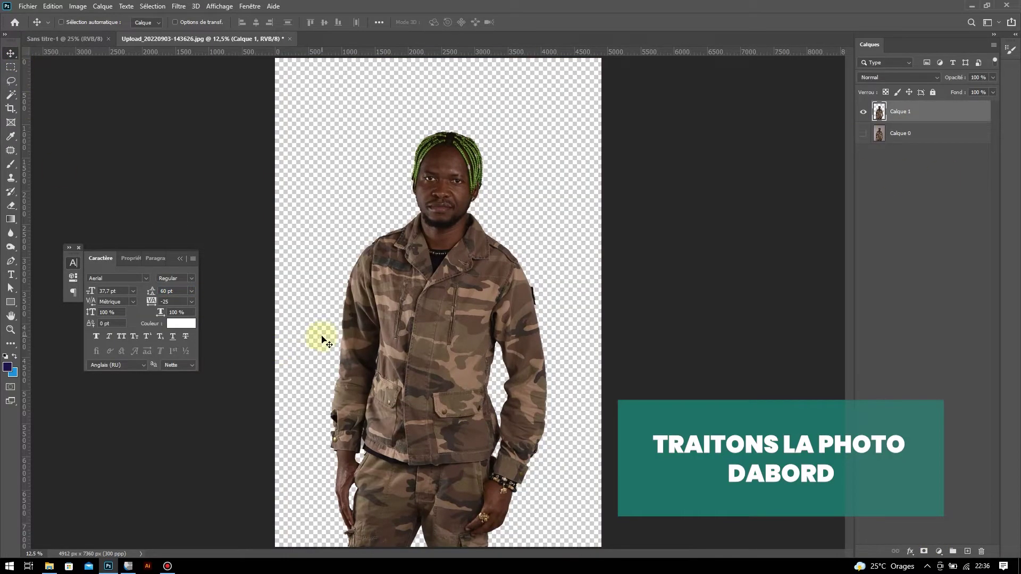
# Step: Duplicate the cut-out layer and split it into frequency-separation layers with Beauty Retouch
pyautogui.moveTo(408, 334); pyautogui.dragTo(383, 311)
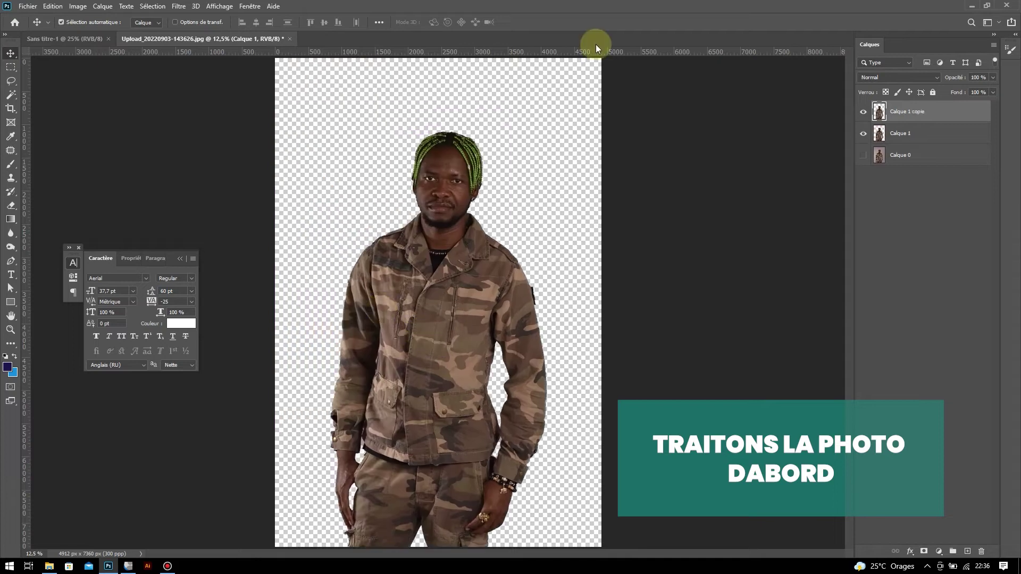
pyautogui.click(219, 5)
pyautogui.moveTo(261, 53)
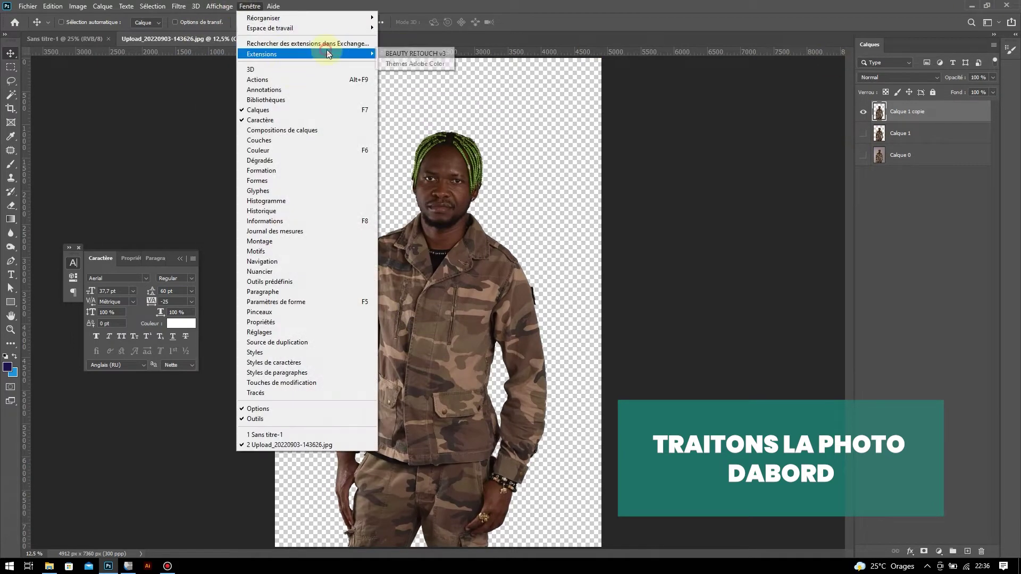
pyautogui.click(415, 54)
pyautogui.click(786, 152)
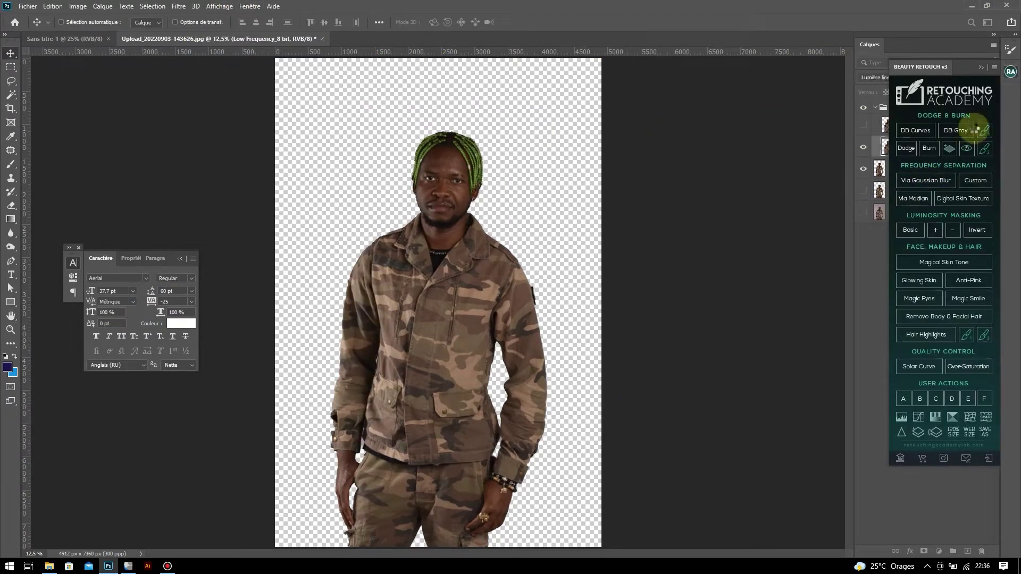
pyautogui.moveTo(975, 71); pyautogui.dragTo(720, 187)
# Step: Smooth the forehead skin with the Mixer Brush on the Low Frequency layer
pyautogui.click(911, 146)
pyautogui.scroll(4, 382, 200)
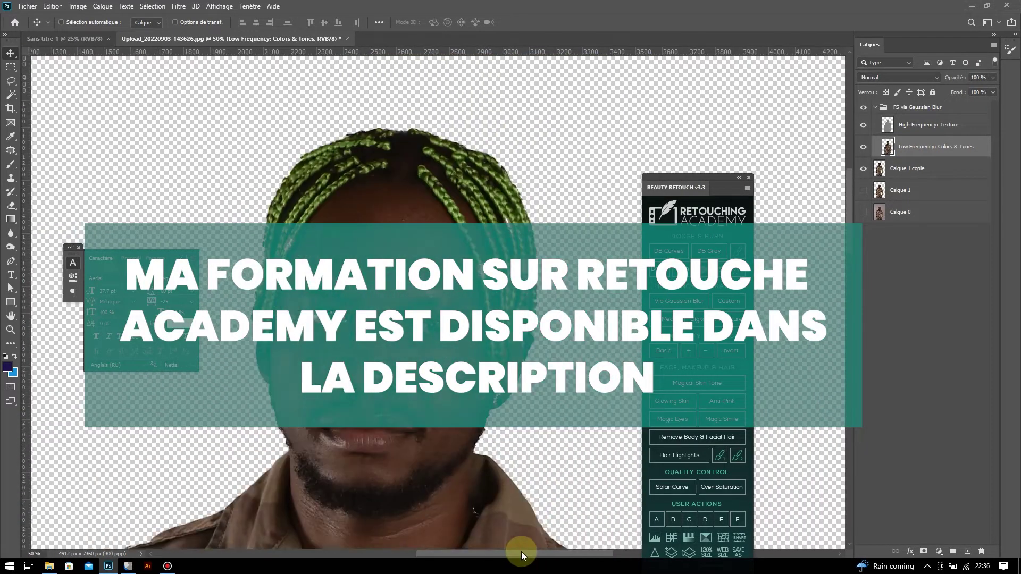
pyautogui.rightClick(11, 164)
pyautogui.click(54, 198)
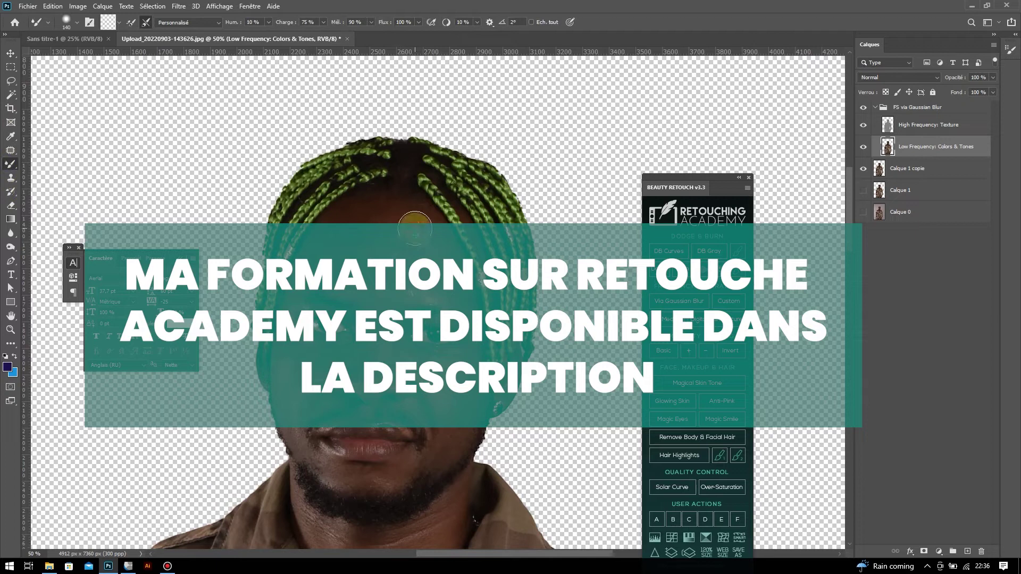
pyautogui.scroll(2, 415, 229)
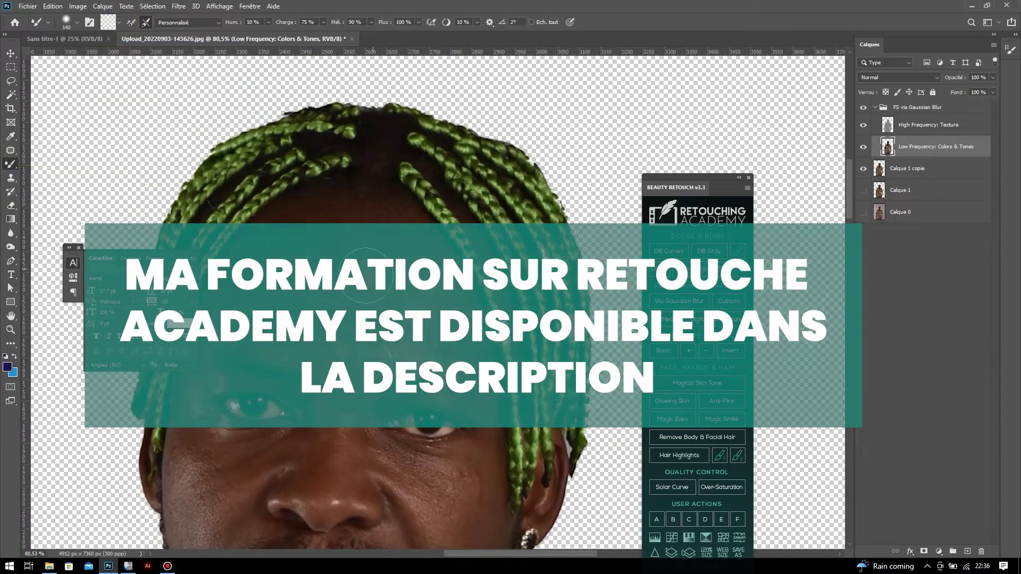
pyautogui.click(412, 304)
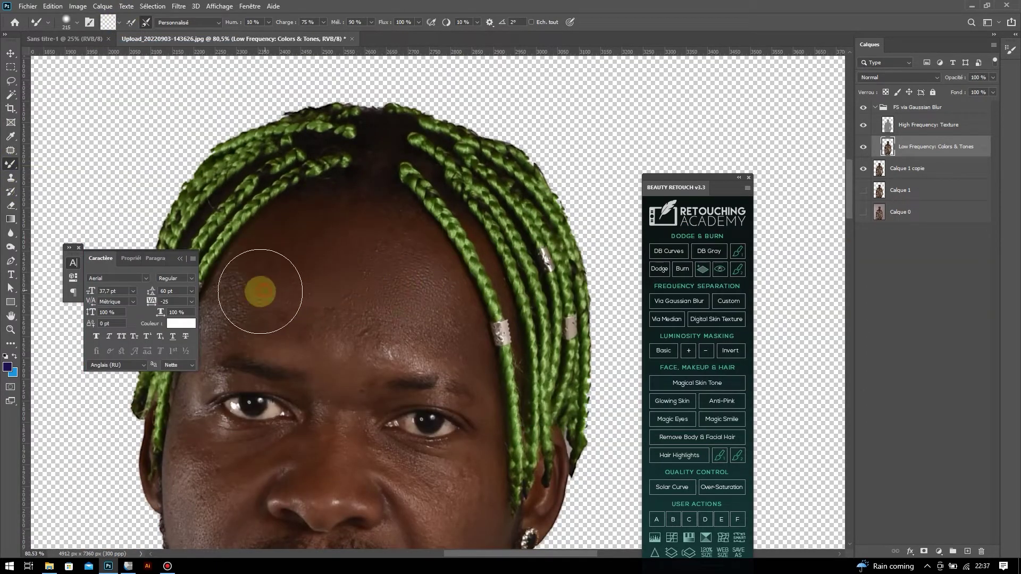
pyautogui.moveTo(260, 291); pyautogui.dragTo(375, 250)
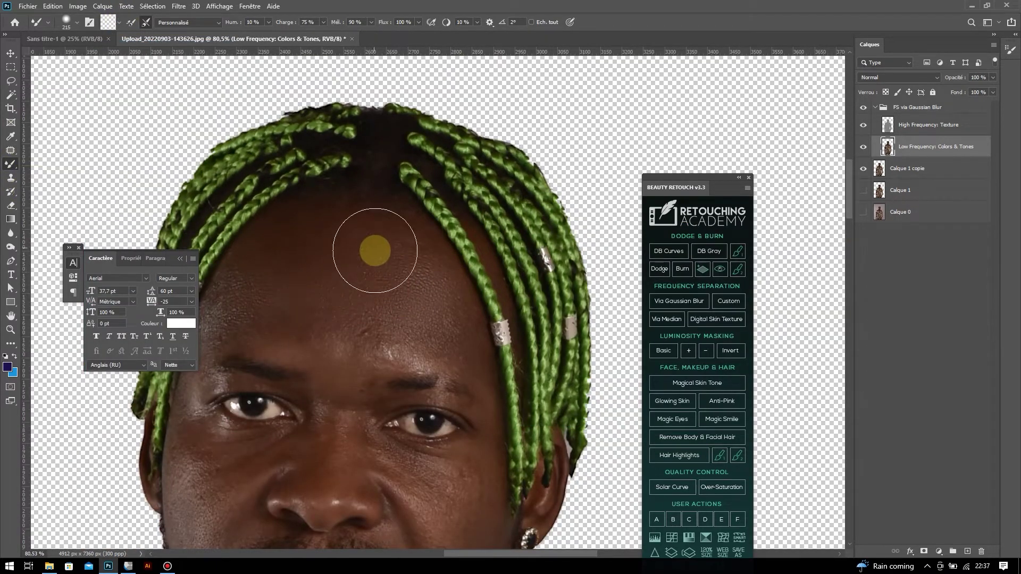
pyautogui.scroll(-3, 335, 353)
pyautogui.scroll(1, 304, 330)
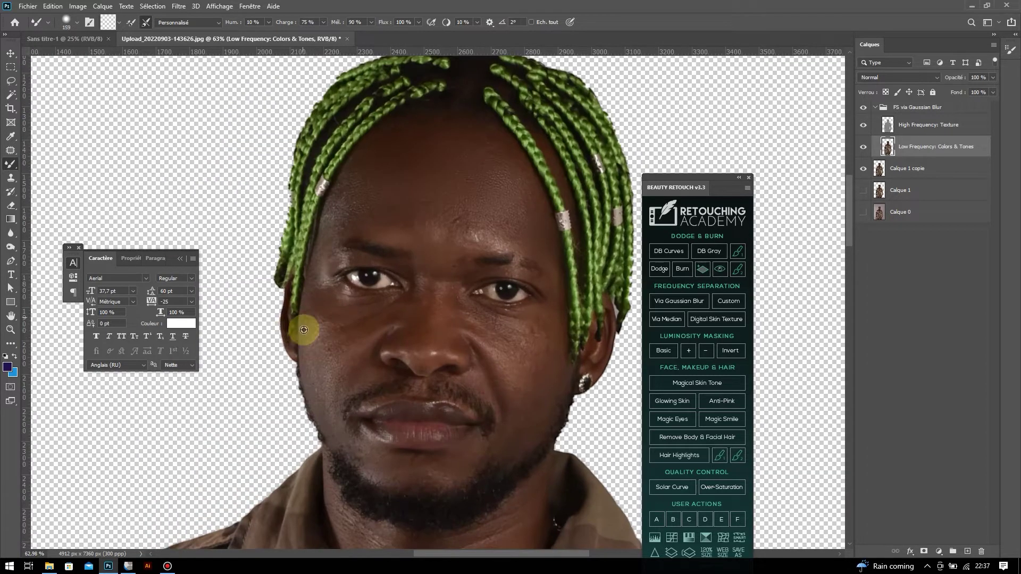
# Step: Smooth the cheeks and neck with a larger Mixer Brush on the Low Frequency layer
pyautogui.moveTo(316, 342); pyautogui.dragTo(328, 375)
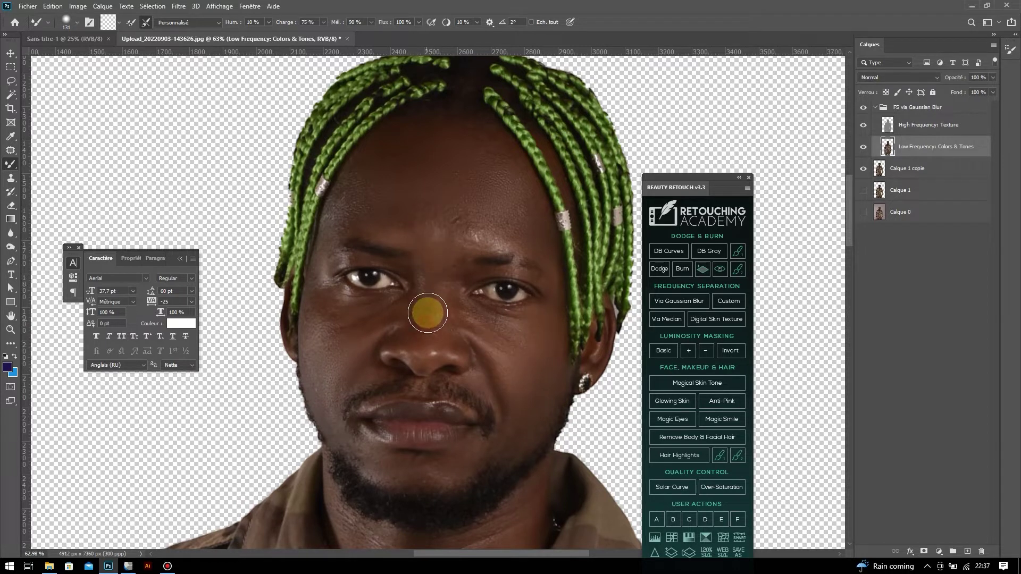
pyautogui.scroll(-2, 428, 313)
pyautogui.scroll(-2, 467, 361)
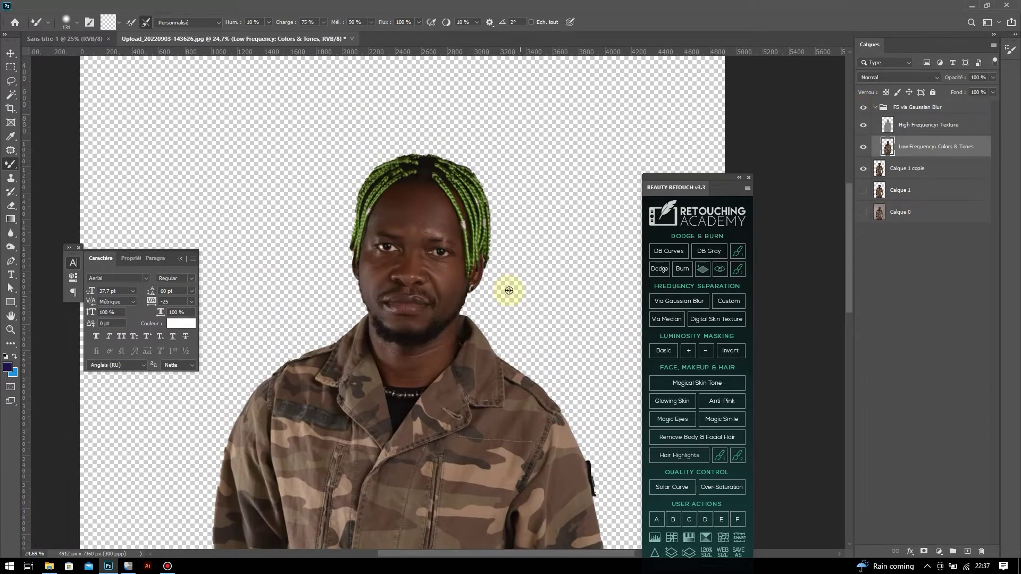
pyautogui.scroll(3, 377, 294)
pyautogui.scroll(-3, 378, 318)
pyautogui.scroll(3, 449, 201)
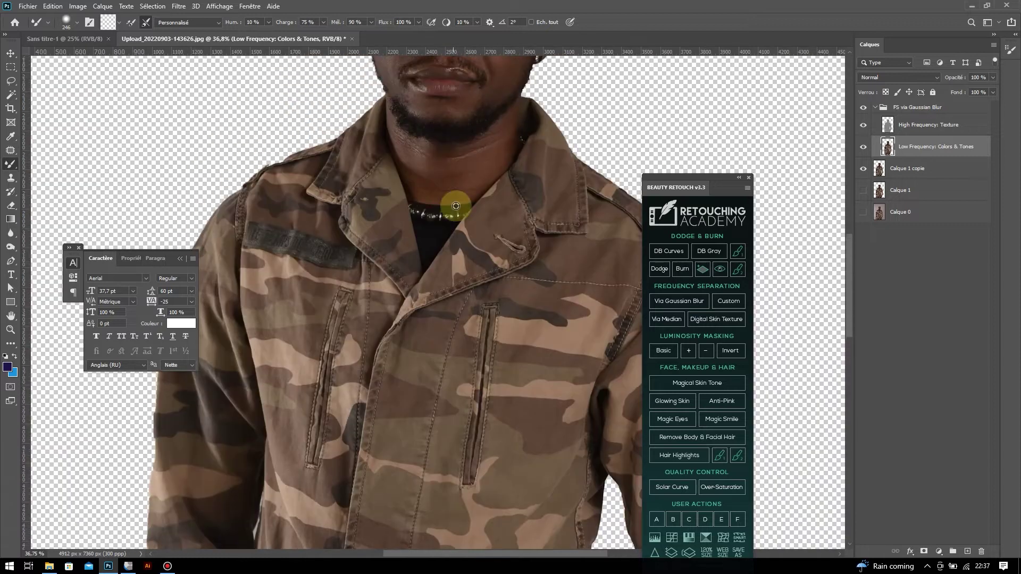
pyautogui.scroll(2, 515, 137)
pyautogui.scroll(-2, 534, 108)
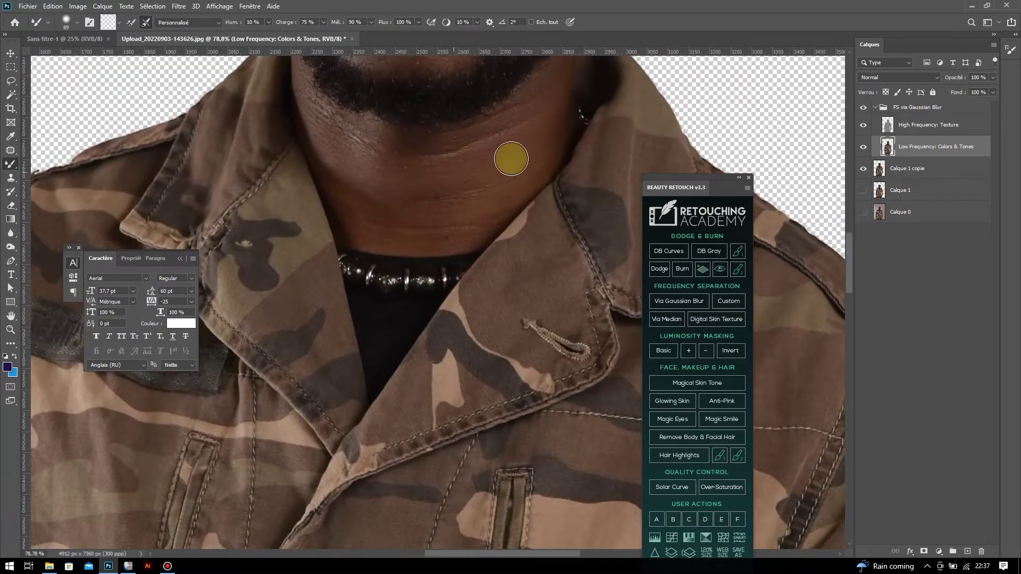
pyautogui.scroll(2, 298, 113)
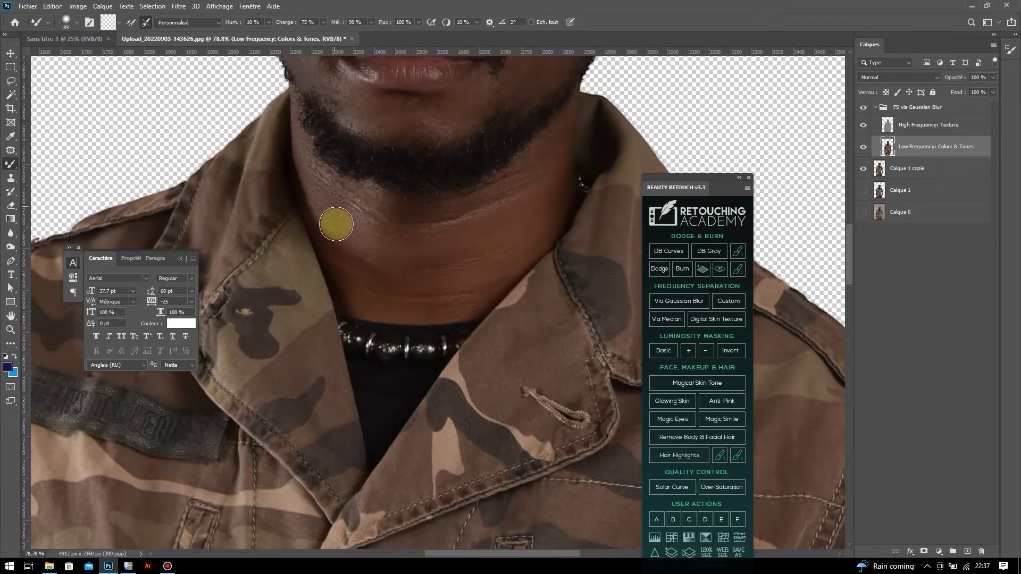
pyautogui.scroll(-4, 428, 311)
pyautogui.scroll(2, 417, 229)
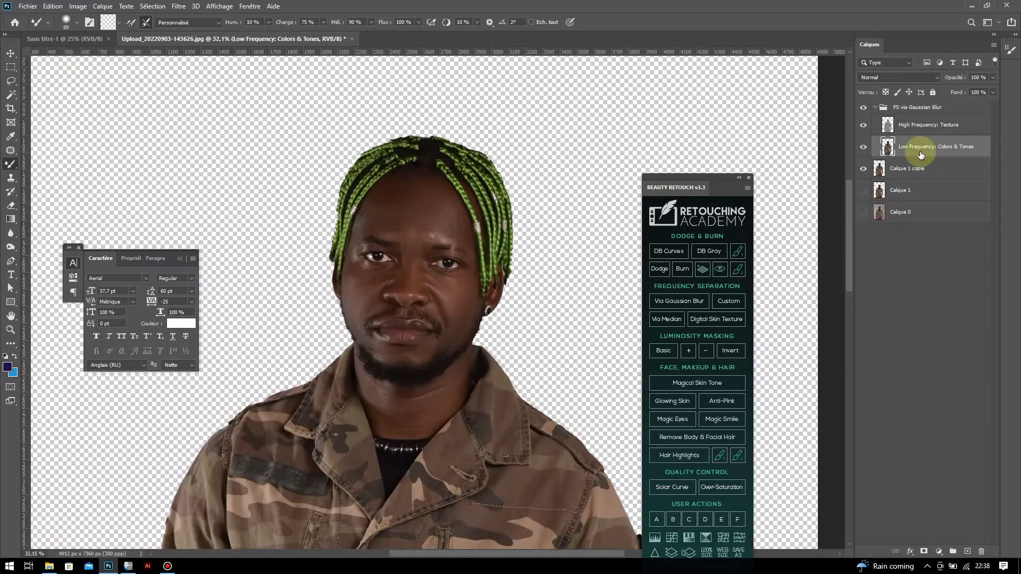
# Step: Select the collapsed frequency-separation group together with Calque 1 copie for merging
pyautogui.click(875, 107)
pyautogui.keyDown('shift'); pyautogui.click(904, 125); pyautogui.keyUp('shift')
pyautogui.rightClick(900, 120)
# Step: Merge the retouched layers and add a Dodge & Burn setup with a normal brush
pyautogui.click(780, 430)
pyautogui.click(668, 251)
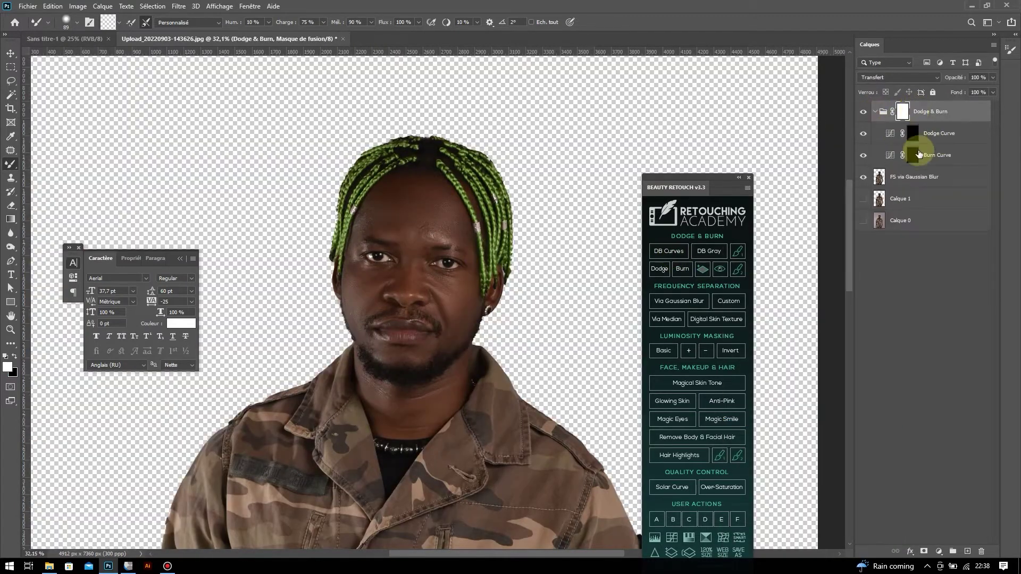
pyautogui.click(920, 154)
pyautogui.rightClick(11, 164)
pyautogui.click(48, 160)
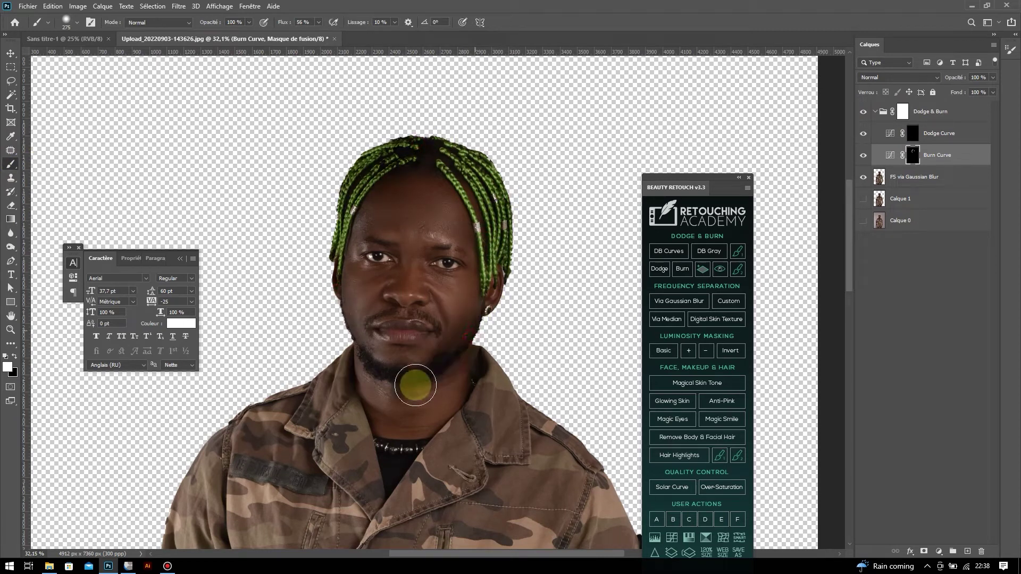
# Step: Paint the Dodge and Burn Curve masks and set the Dodge & Burn group to 54% opacity
pyautogui.click(926, 141)
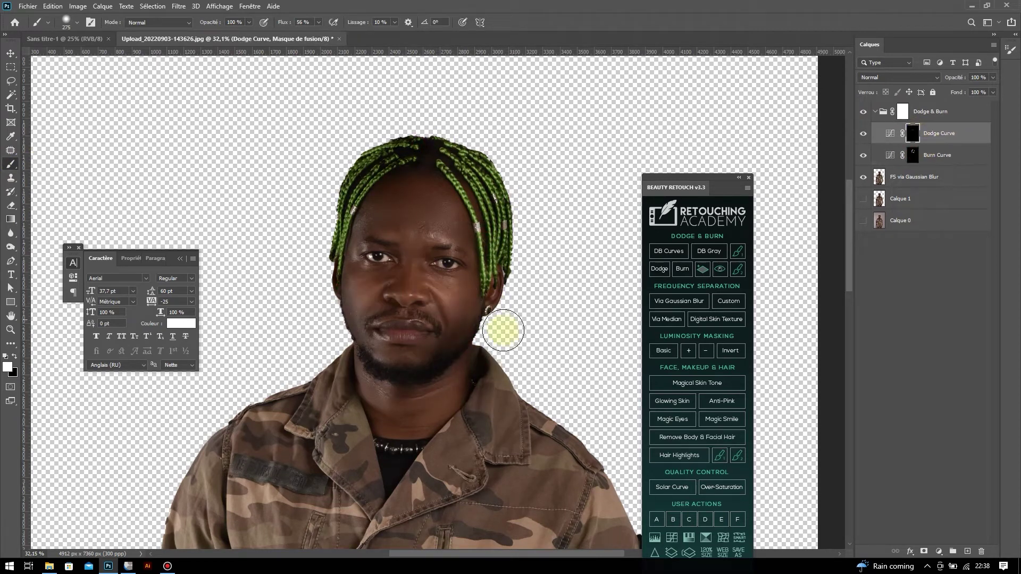
pyautogui.scroll(-3, 414, 204)
pyautogui.scroll(1, 520, 376)
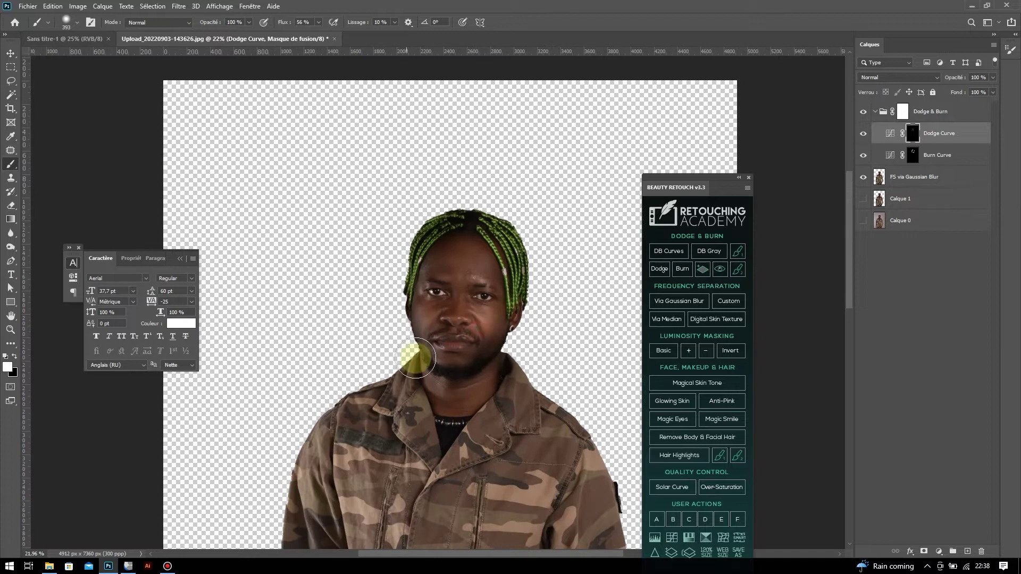
pyautogui.scroll(-2, 410, 358)
pyautogui.scroll(-1, 449, 392)
pyautogui.click(911, 154)
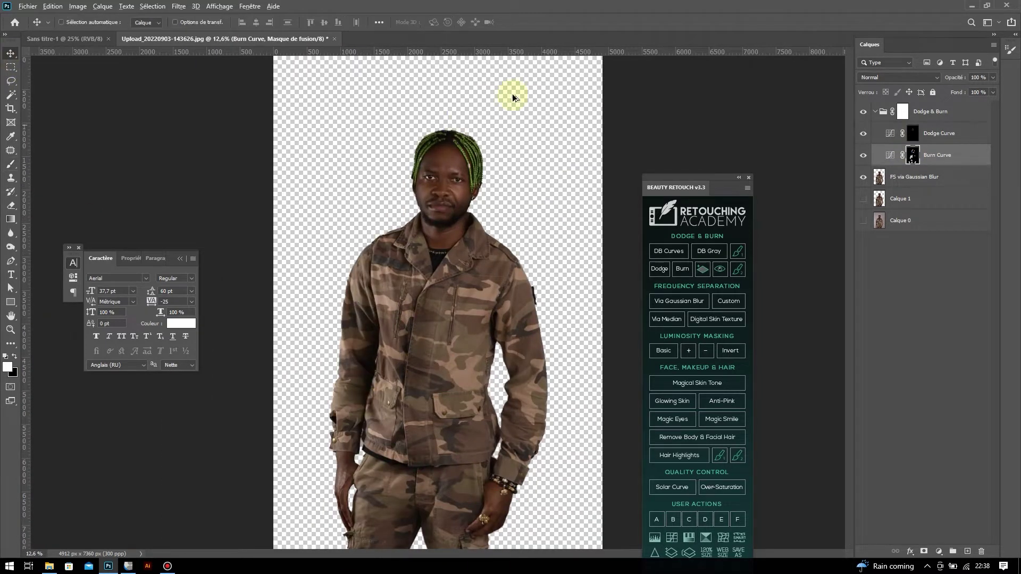
pyautogui.scroll(1, 516, 125)
pyautogui.click(875, 111)
pyautogui.moveTo(977, 89); pyautogui.dragTo(862, 107)
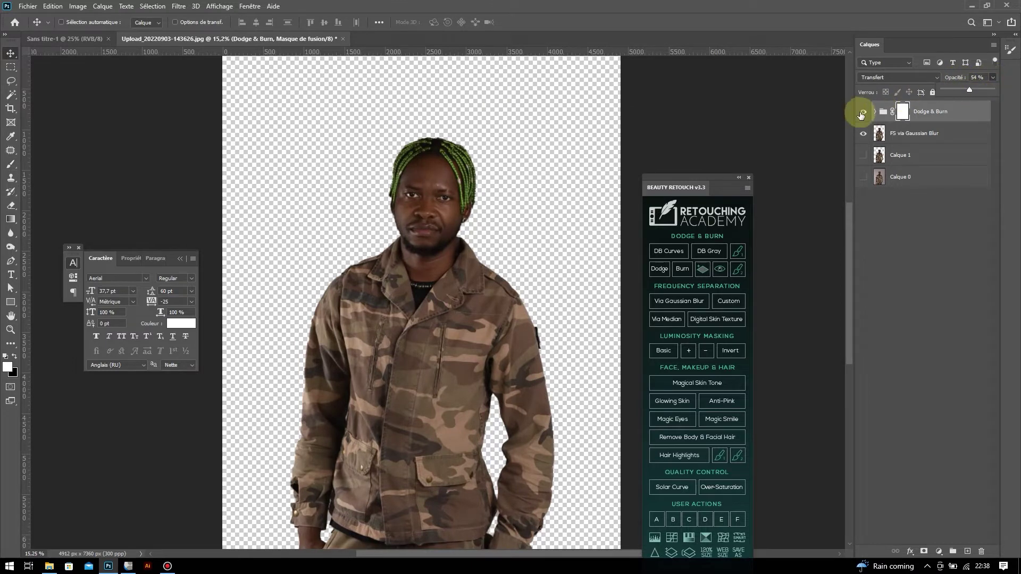
pyautogui.scroll(5, 455, 170)
# Step: Merge the retouch layers into one Dodge & Burn layer and open the Add Noise filter
pyautogui.rightClick(915, 132)
pyautogui.click(779, 423)
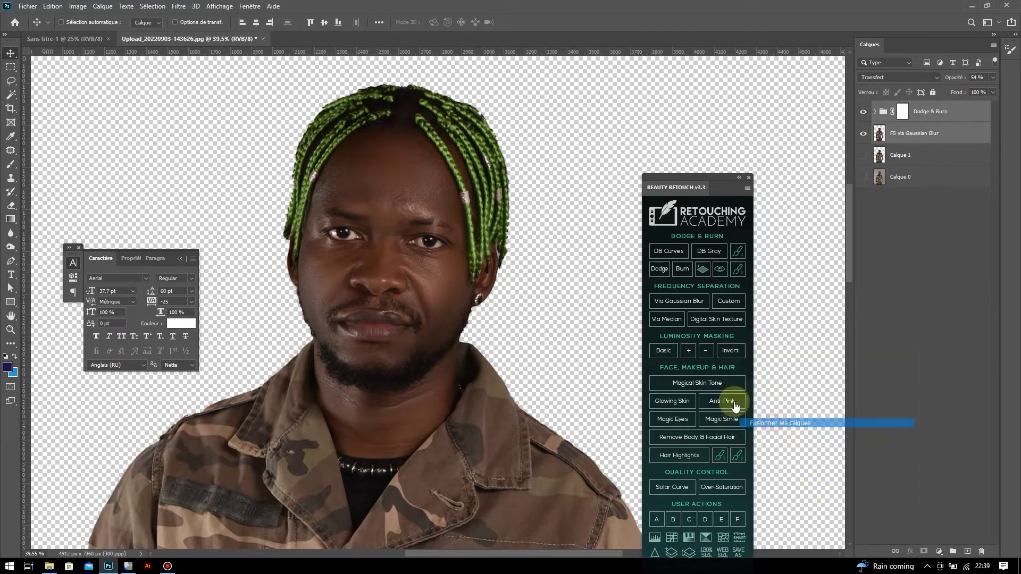
pyautogui.click(179, 6)
pyautogui.rightClick(899, 107)
pyautogui.click(330, 27)
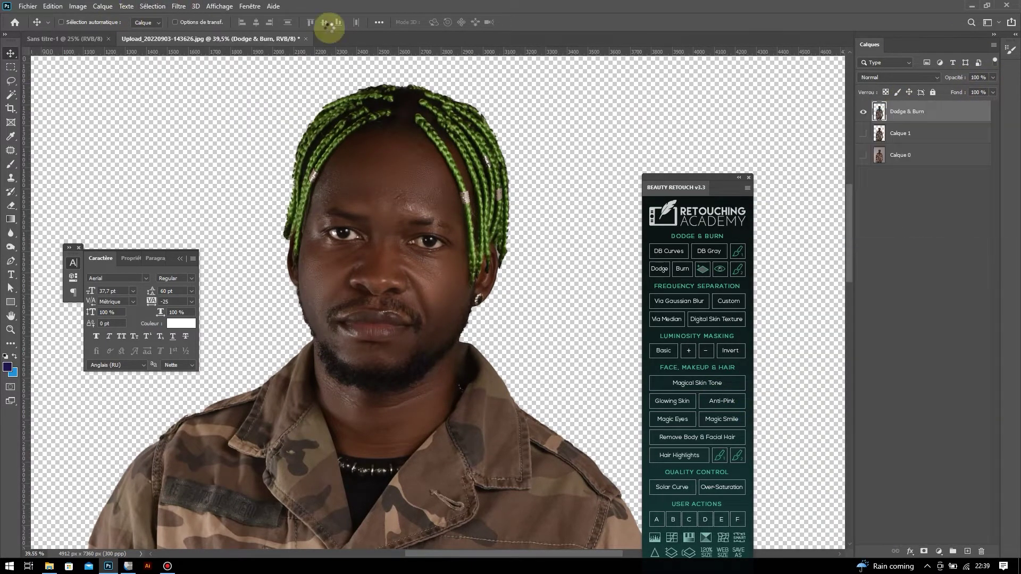
pyautogui.click(175, 7)
pyautogui.click(340, 128)
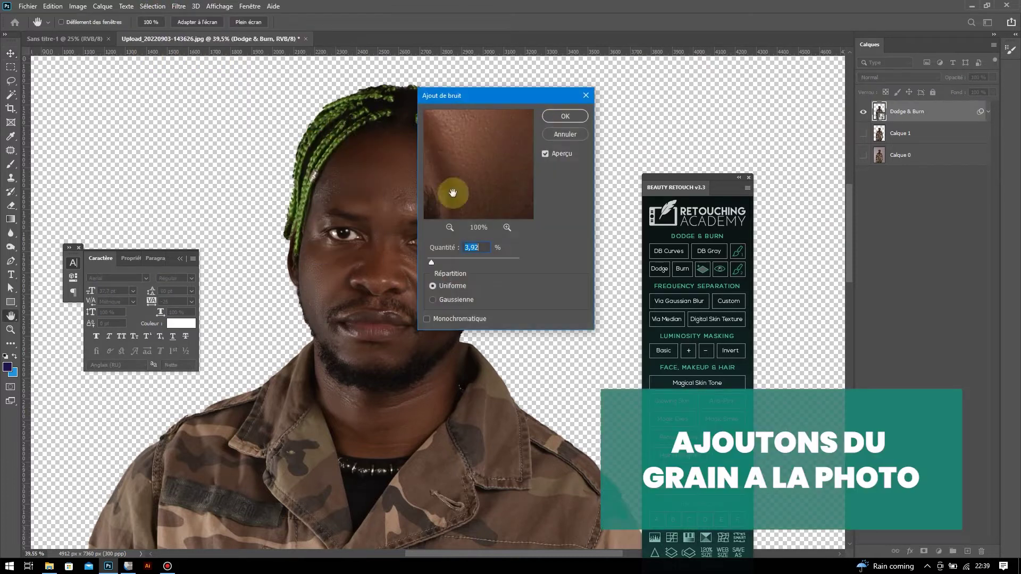
# Step: Add a neutral grey Couleur unie fill layer above the portrait
pyautogui.press('Return')
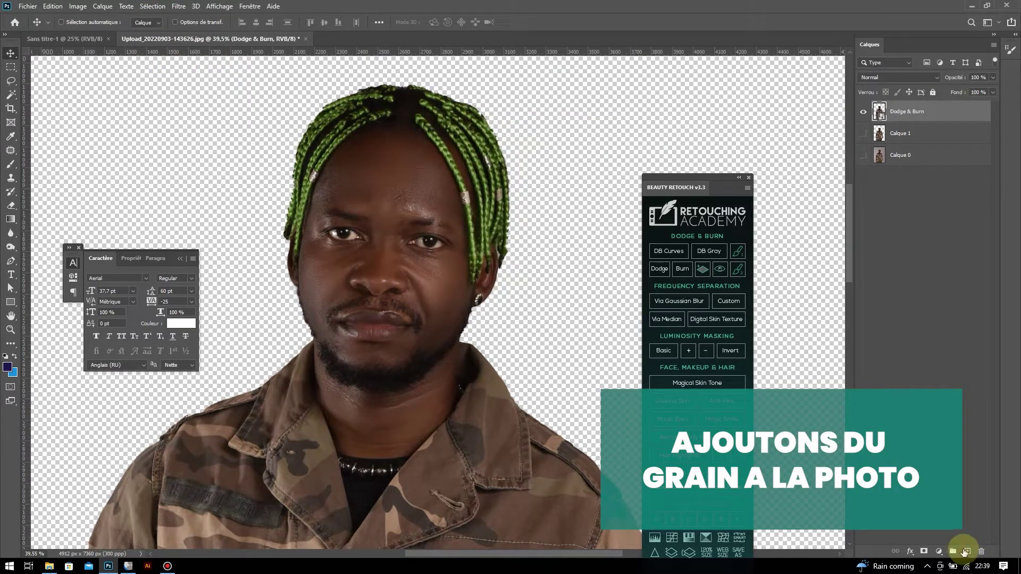
pyautogui.click(939, 551)
pyautogui.click(919, 363)
pyautogui.click(715, 380)
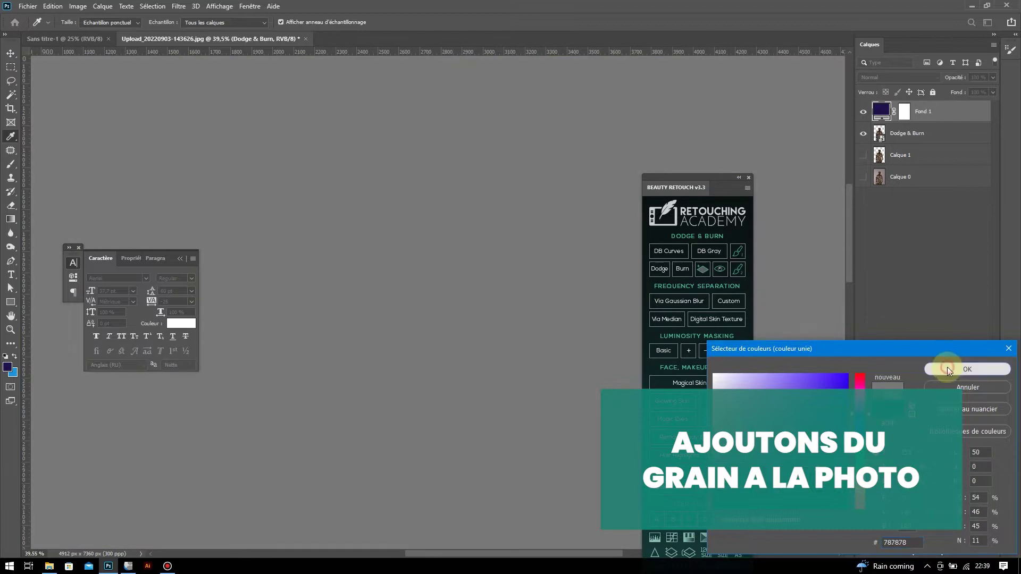
pyautogui.click(947, 367)
# Step: Apply about 19% Gaussian Add Noise to the grey fill layer
pyautogui.click(178, 6)
pyautogui.click(340, 126)
pyautogui.click(500, 208)
pyautogui.moveTo(467, 264); pyautogui.dragTo(448, 264)
pyautogui.hotkey('alt', 'g')
pyautogui.click(566, 117)
# Step: Blend the noise layer with Incrustation, clip it to the portrait and lower its opacity
pyautogui.hotkey('ctrl', '0')
pyautogui.press('v')
pyautogui.click(898, 77)
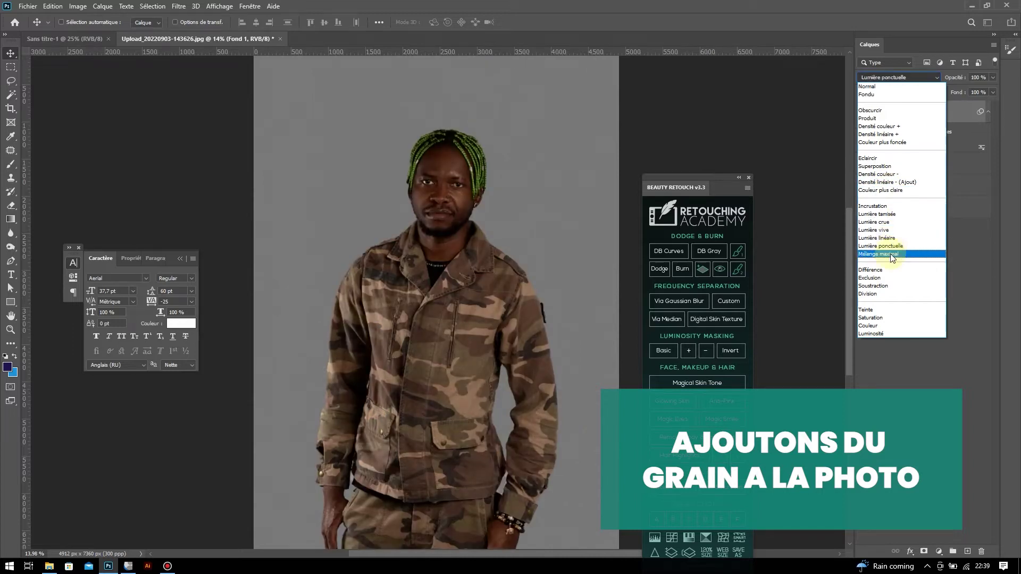
pyautogui.click(875, 206)
pyautogui.hotkey('ctrl', 'alt', 'g')
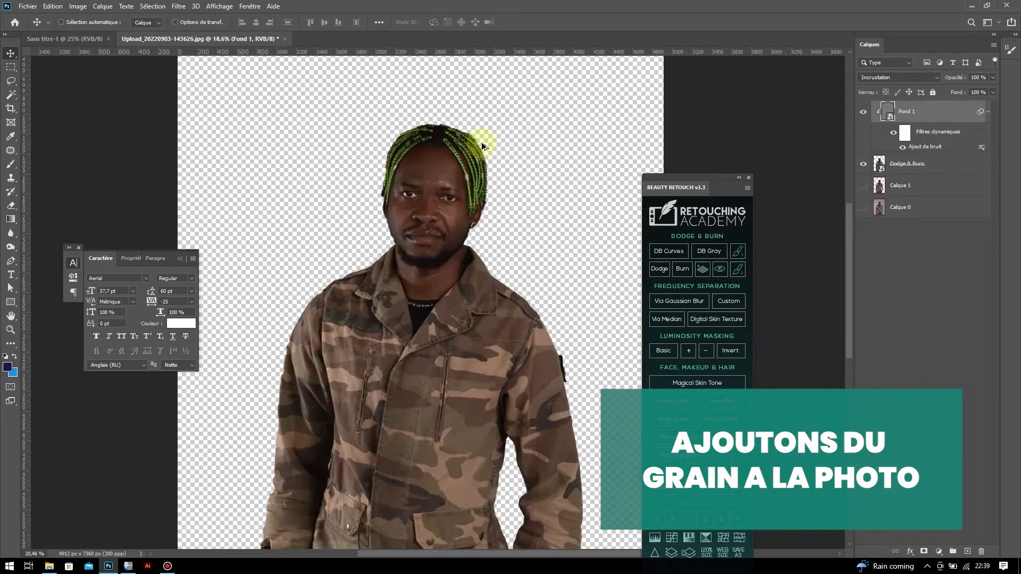
pyautogui.scroll(5, 457, 149)
pyautogui.scroll(1, 548, 248)
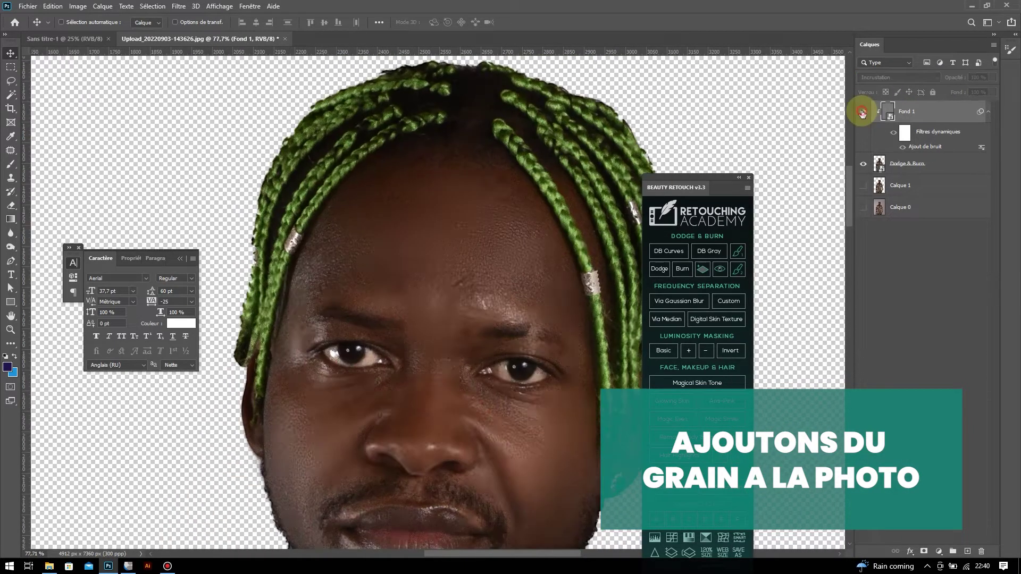
pyautogui.click(899, 77)
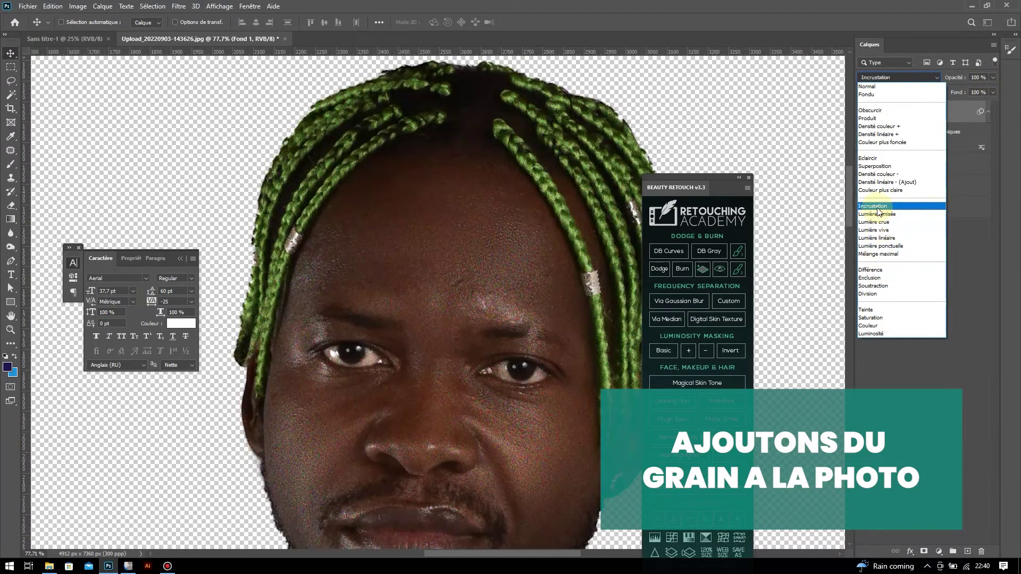
pyautogui.press('Escape')
pyautogui.moveTo(967, 93); pyautogui.dragTo(965, 93)
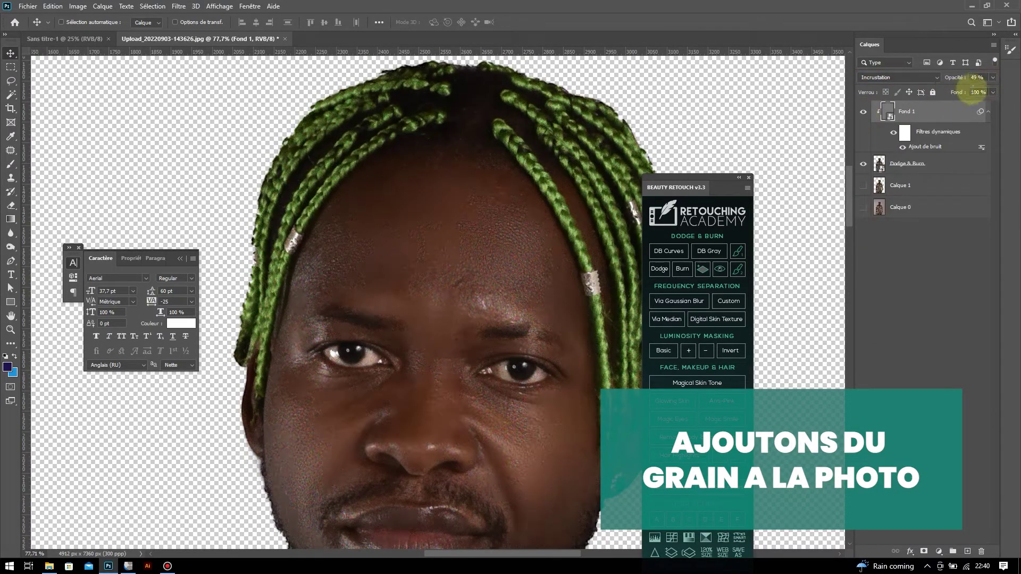
# Step: Merge the grain layer into the portrait as Fond 1 and open the Camera Raw filter
pyautogui.scroll(-3, 587, 348)
pyautogui.scroll(-2, 564, 391)
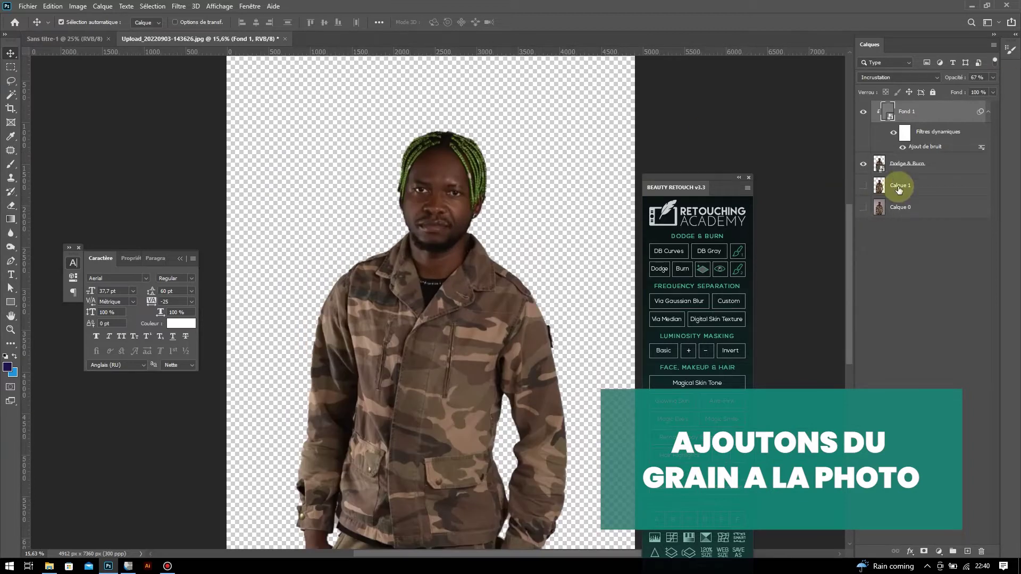
pyautogui.rightClick(908, 164)
pyautogui.click(777, 207)
pyautogui.click(179, 6)
pyautogui.click(205, 69)
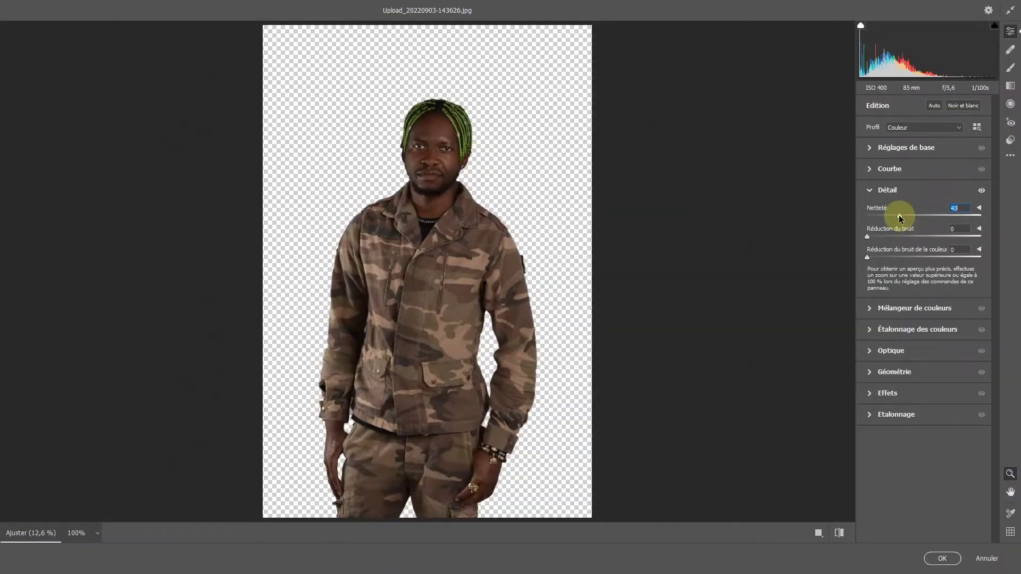
# Step: Apply Camera Raw sharpening to the portrait after checking it up close on the face
pyautogui.click(900, 218)
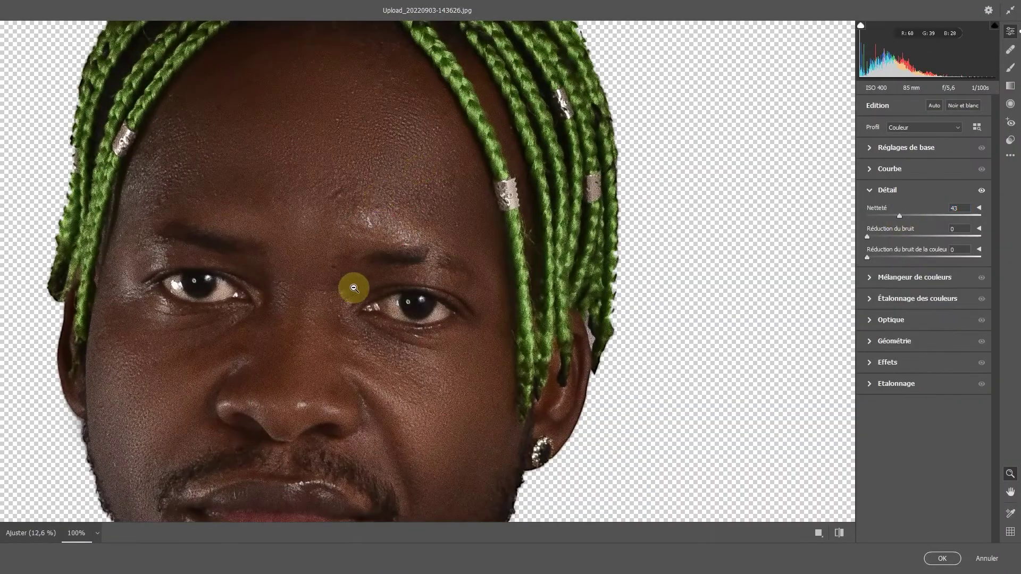
pyautogui.click(906, 148)
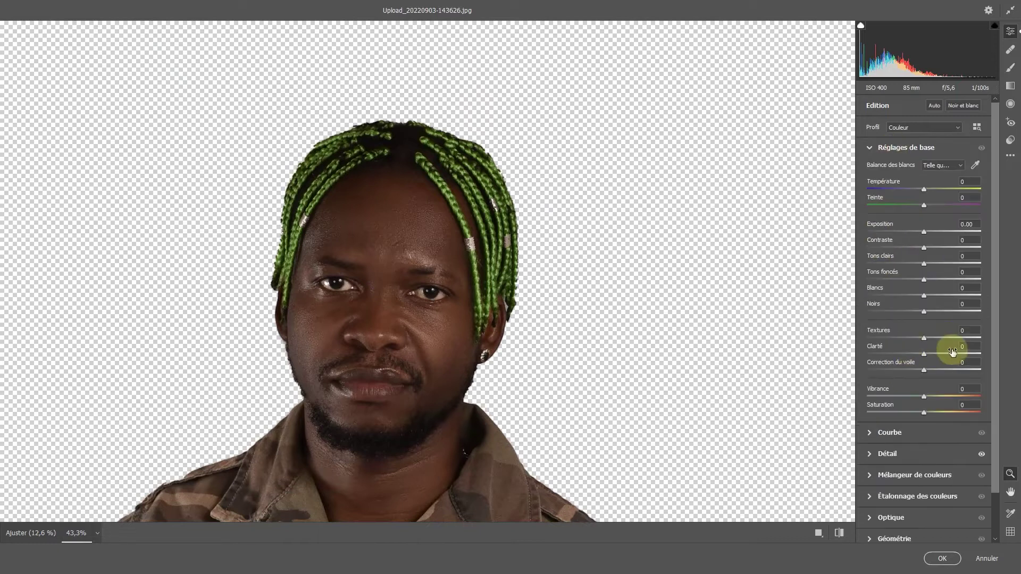
pyautogui.click(942, 558)
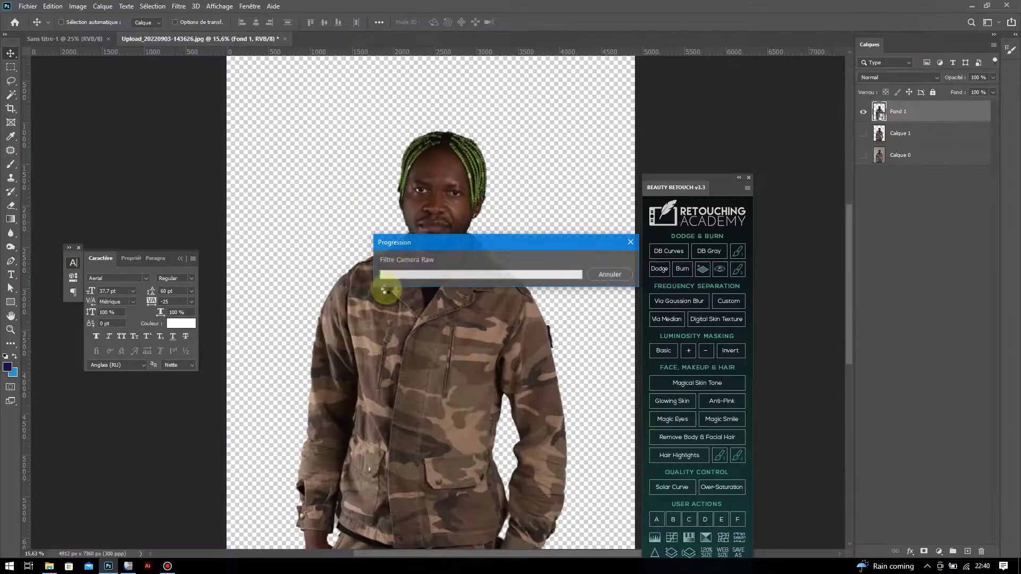
# Step: Place the portrait into the Sans titre-1 cover and transform it to sit at the bottom
pyautogui.click(863, 163)
pyautogui.moveTo(452, 224); pyautogui.dragTo(383, 222)
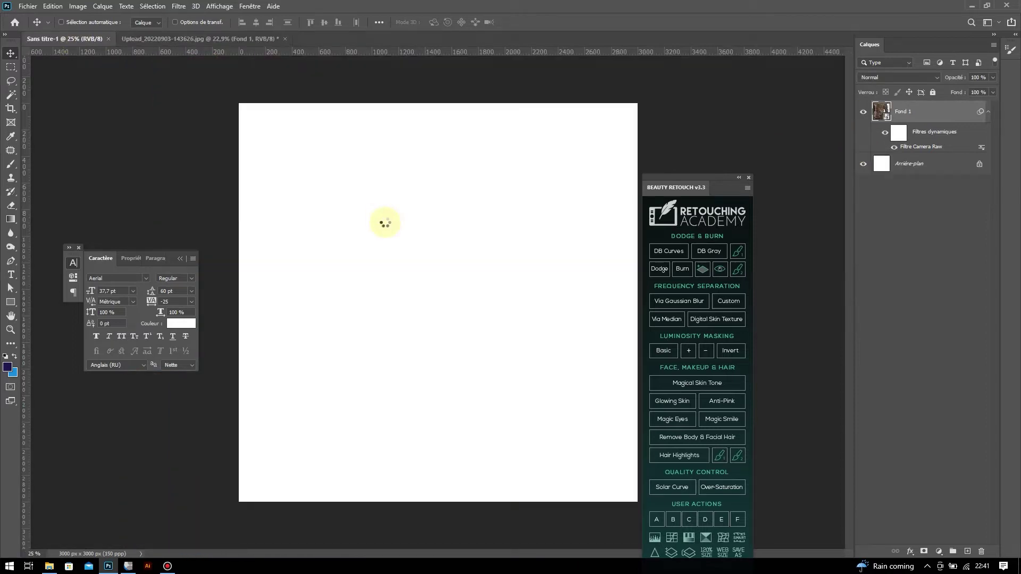
pyautogui.click(749, 177)
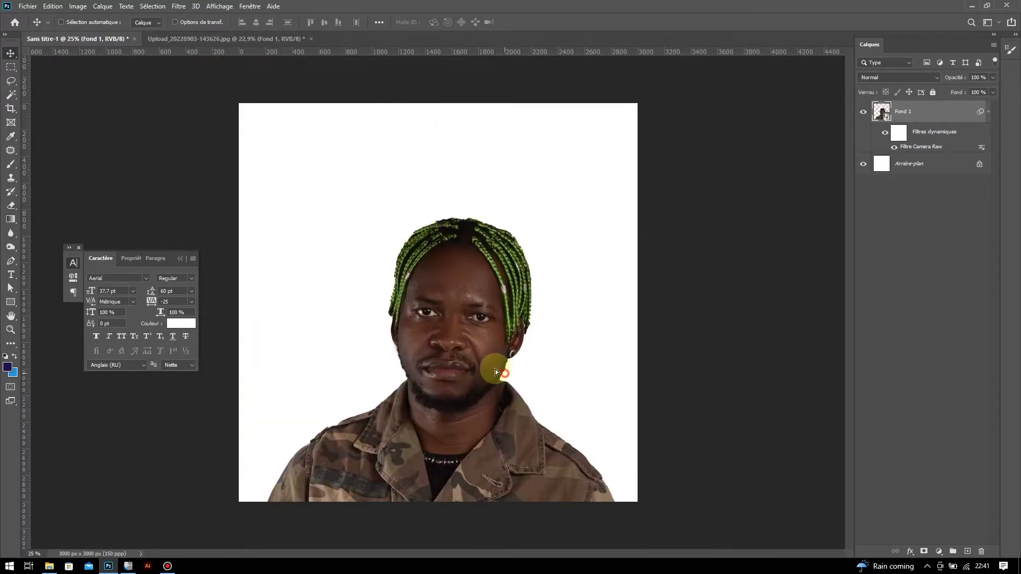
pyautogui.hotkey('ctrl', 't')
pyautogui.moveTo(778, 371); pyautogui.dragTo(741, 342)
pyautogui.moveTo(407, 360)
pyautogui.mouseDown()
pyautogui.moveTo(447, 372)
pyautogui.moveTo(468, 334)
pyautogui.mouseUp()
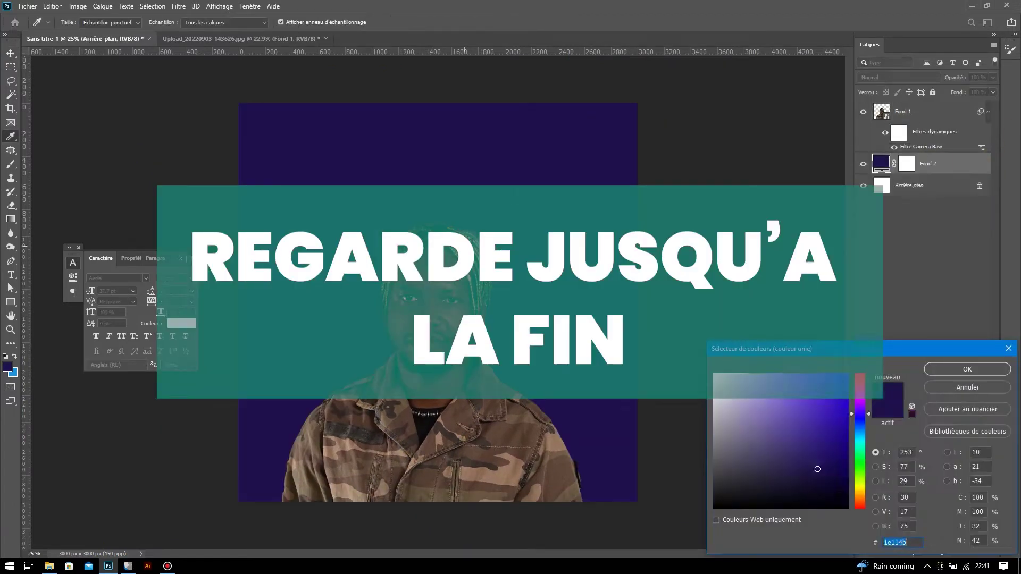
# Step: Add a dark green (#154e0a) solid-colour fill layer behind the portrait, then switch to File Explorer
pyautogui.write('88bd60')
pyautogui.moveTo(390, 409); pyautogui.dragTo(832, 471)
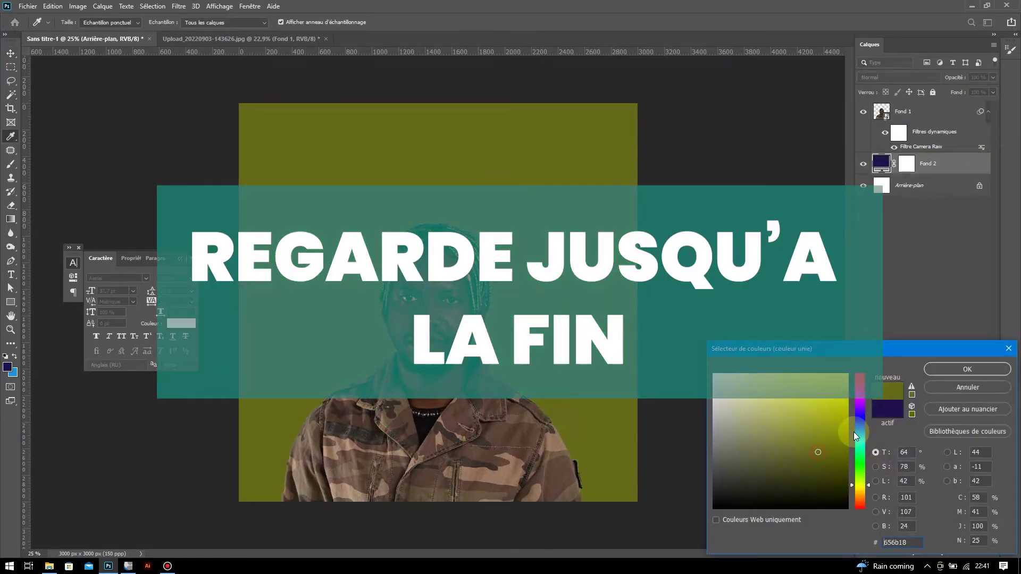
pyautogui.click(932, 374)
pyautogui.click(48, 566)
pyautogui.write('ress')
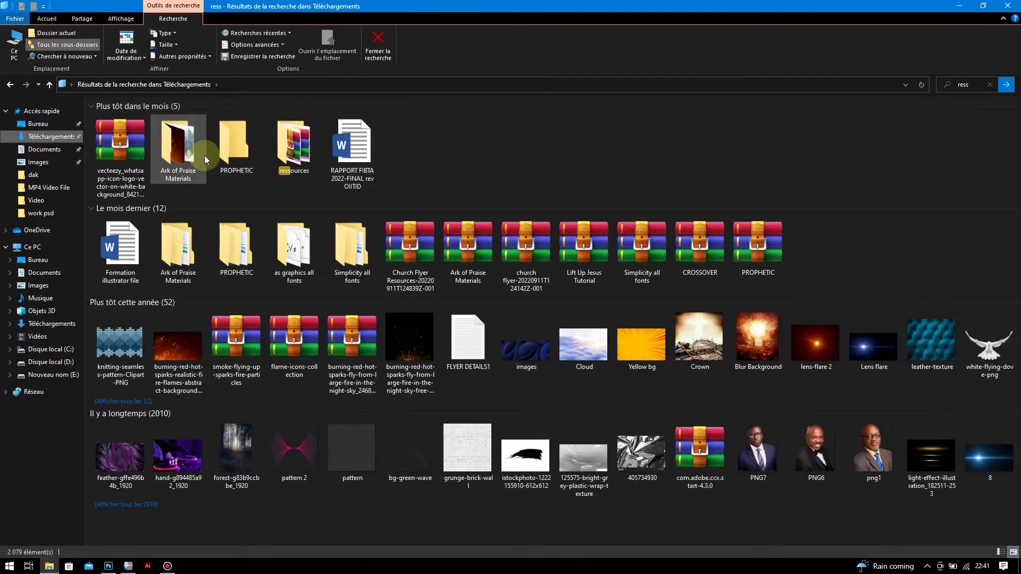
# Step: Place the THUMB image from the Ark of Praise Materials folder onto the cover, enlarged
pyautogui.doubleClick(205, 156)
pyautogui.scroll(-4, 665, 426)
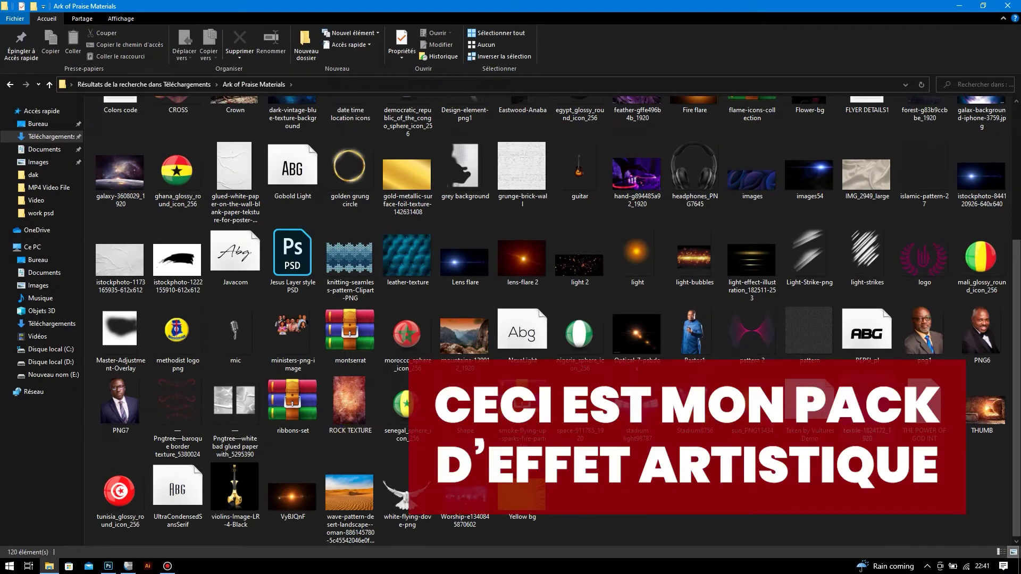
pyautogui.scroll(4, 528, 387)
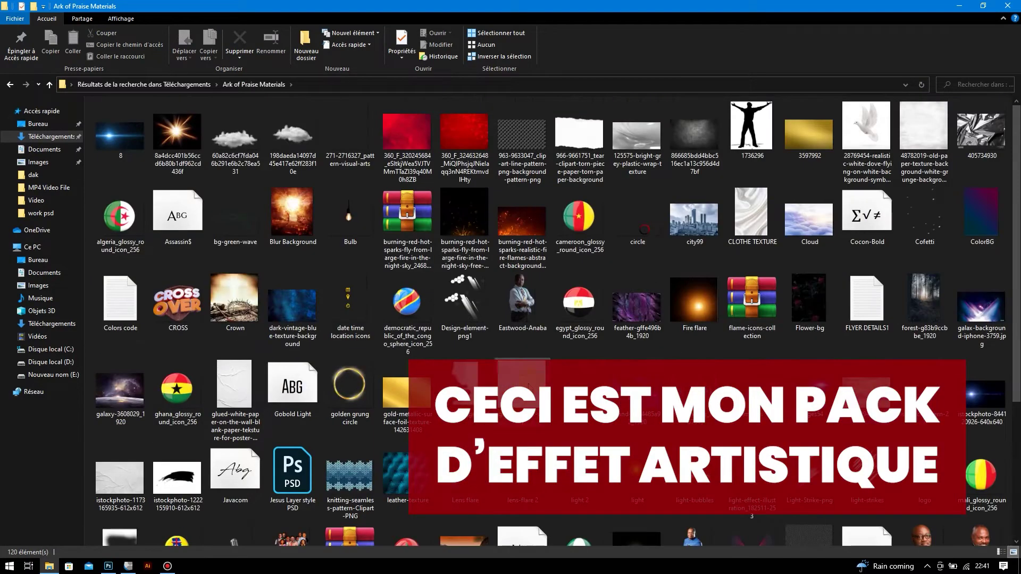
pyautogui.scroll(-4, 668, 319)
pyautogui.moveTo(983, 407)
pyautogui.mouseDown()
pyautogui.moveTo(124, 570)
pyautogui.moveTo(410, 302)
pyautogui.mouseUp()
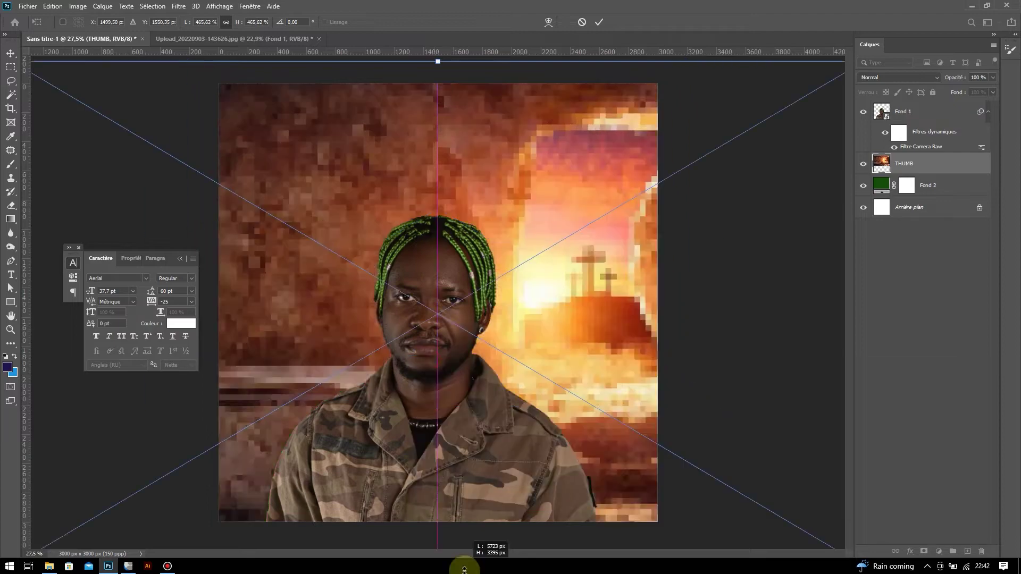
pyautogui.moveTo(433, 171); pyautogui.dragTo(602, 332)
pyautogui.press('Return')
# Step: Try placing the dark blue texture onto the cover, then cancel the placement
pyautogui.hotkey('alt', 'Tab')
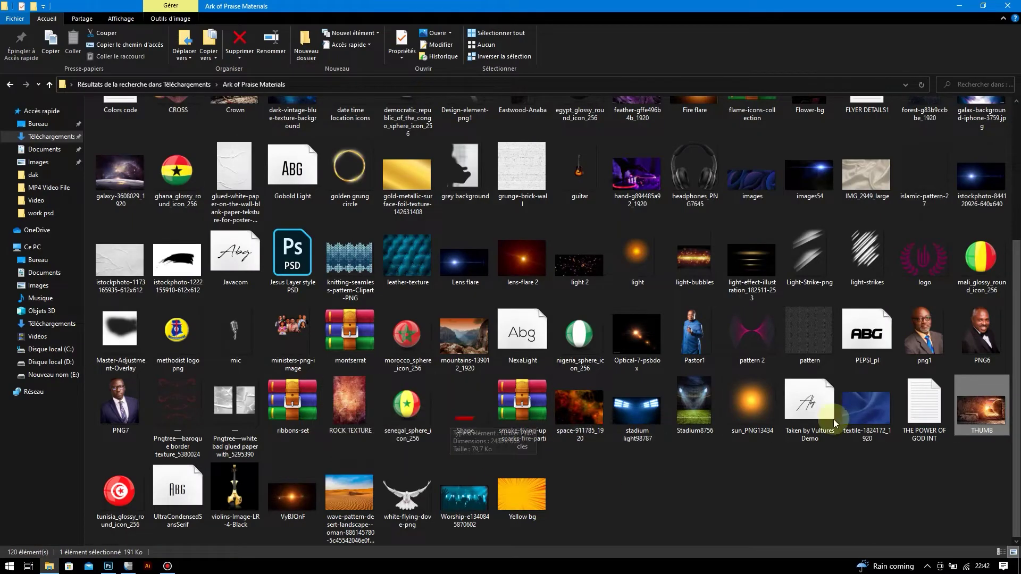
pyautogui.scroll(1, 1017, 343)
pyautogui.scroll(1, 1017, 344)
pyautogui.scroll(1, 1017, 343)
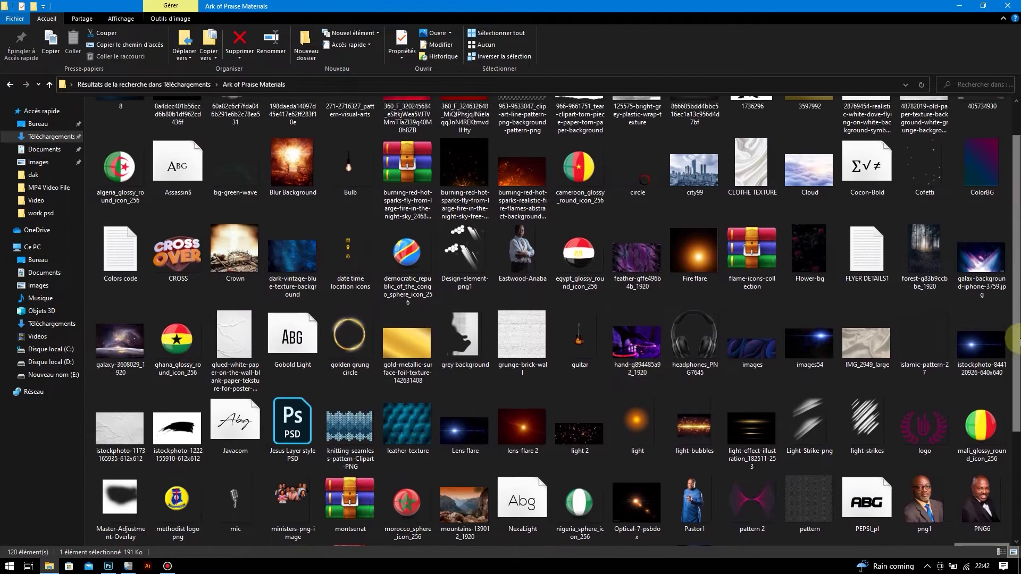
pyautogui.scroll(1, 1017, 343)
pyautogui.moveTo(694, 135)
pyautogui.mouseDown()
pyautogui.moveTo(285, 526)
pyautogui.moveTo(292, 296)
pyautogui.mouseUp()
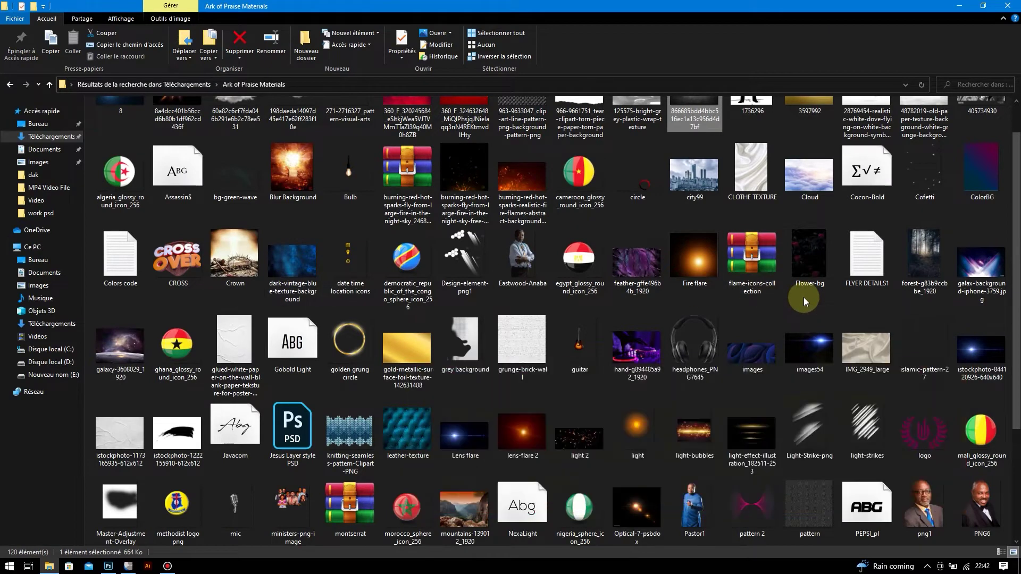
pyautogui.scroll(-2, 599, 316)
pyautogui.scroll(3, 610, 316)
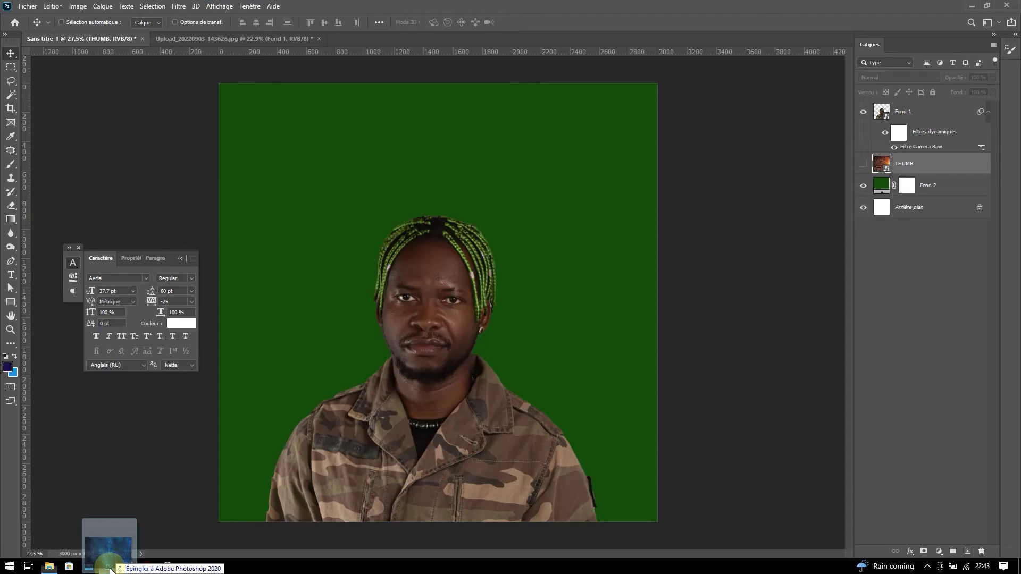
pyautogui.moveTo(296, 315); pyautogui.dragTo(404, 267)
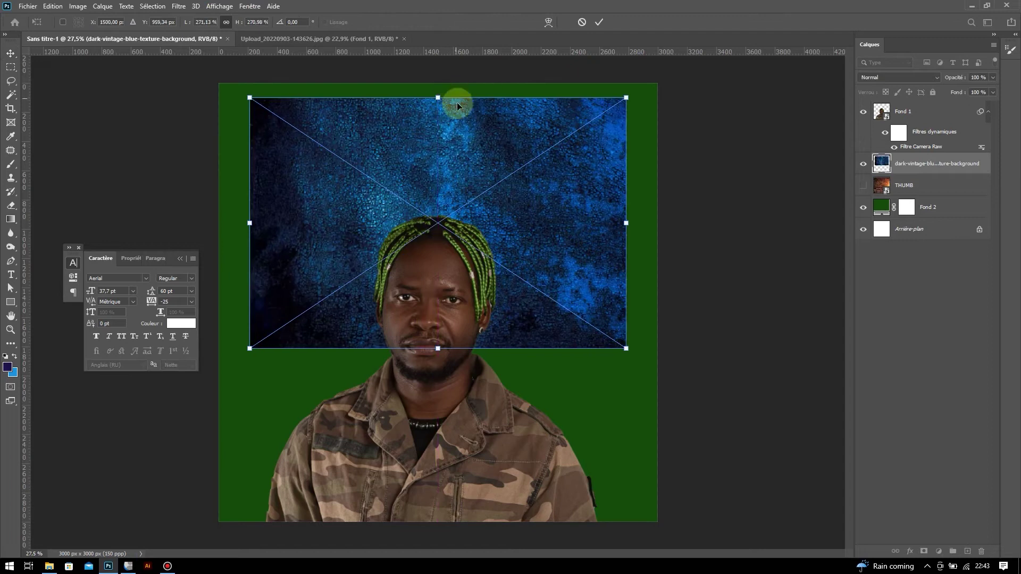
pyautogui.click(582, 22)
# Step: Preview the ROMA export in work psd, then place the enlarged fire image behind the portrait
pyautogui.click(48, 566)
pyautogui.click(41, 213)
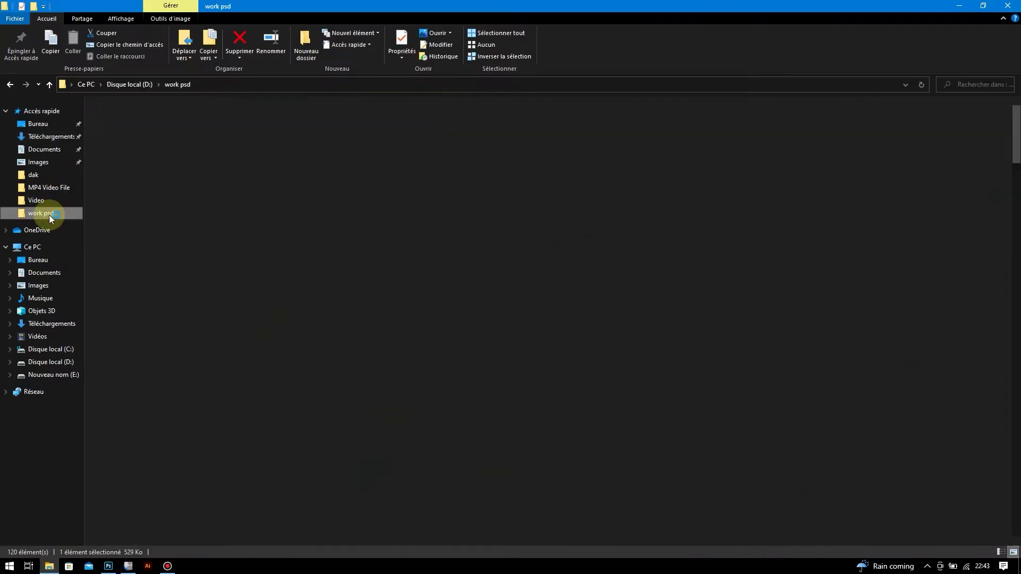
pyautogui.doubleClick(458, 217)
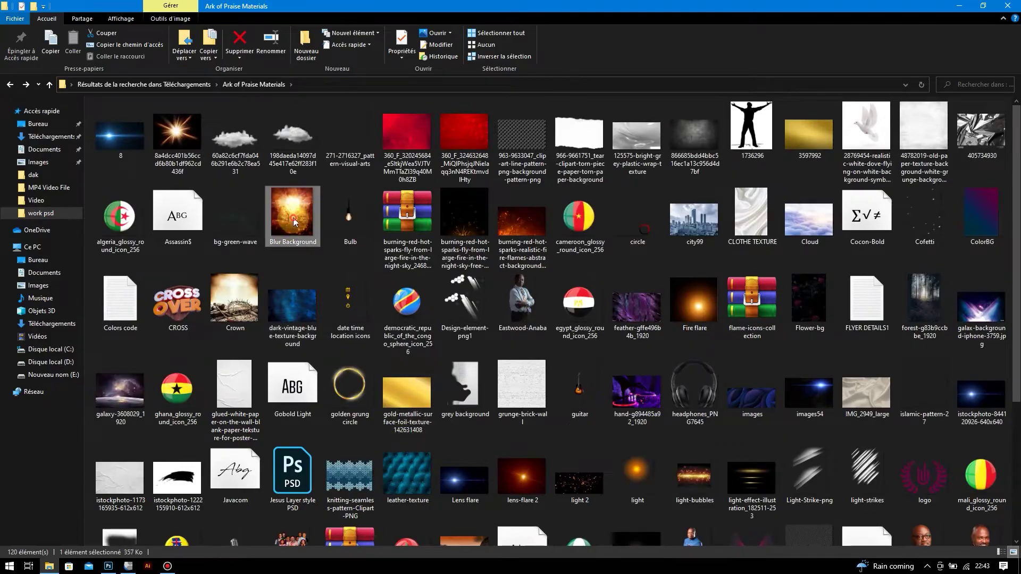
pyautogui.moveTo(292, 218)
pyautogui.mouseDown()
pyautogui.moveTo(441, 167)
pyautogui.moveTo(441, 64)
pyautogui.mouseUp()
pyautogui.press('Return')
pyautogui.click(899, 77)
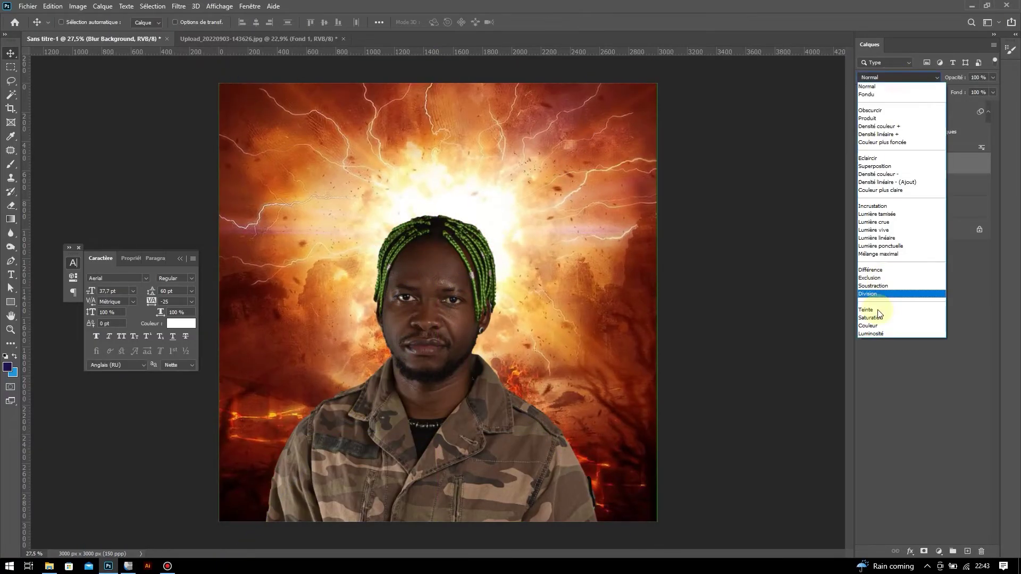
# Step: Blend the Blur Background fire layer with Lumière tamisée, keeping the portrait at Normal
pyautogui.click(872, 206)
pyautogui.click(914, 111)
pyautogui.click(899, 77)
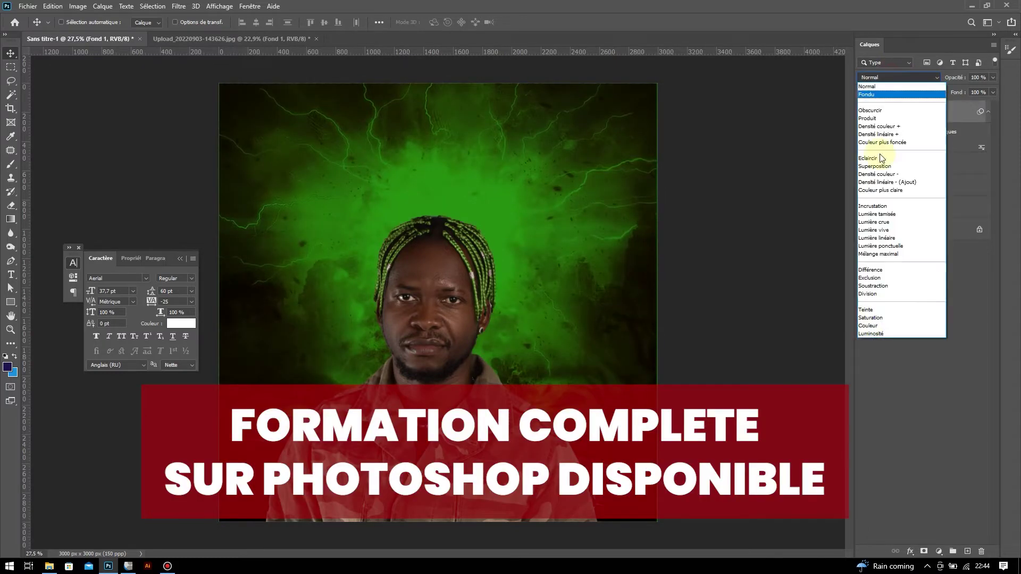
pyautogui.click(509, 297)
pyautogui.click(915, 164)
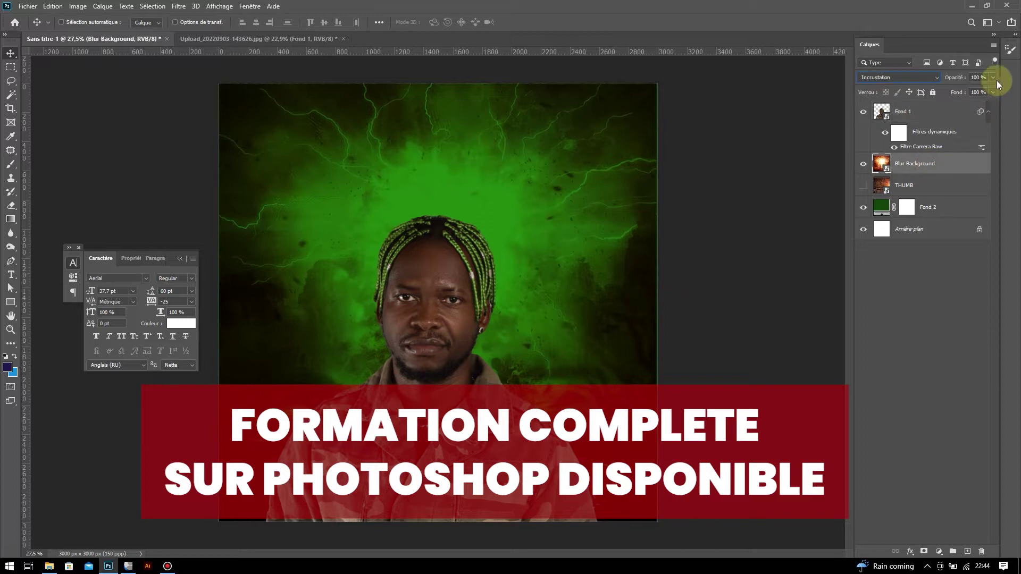
pyautogui.click(898, 77)
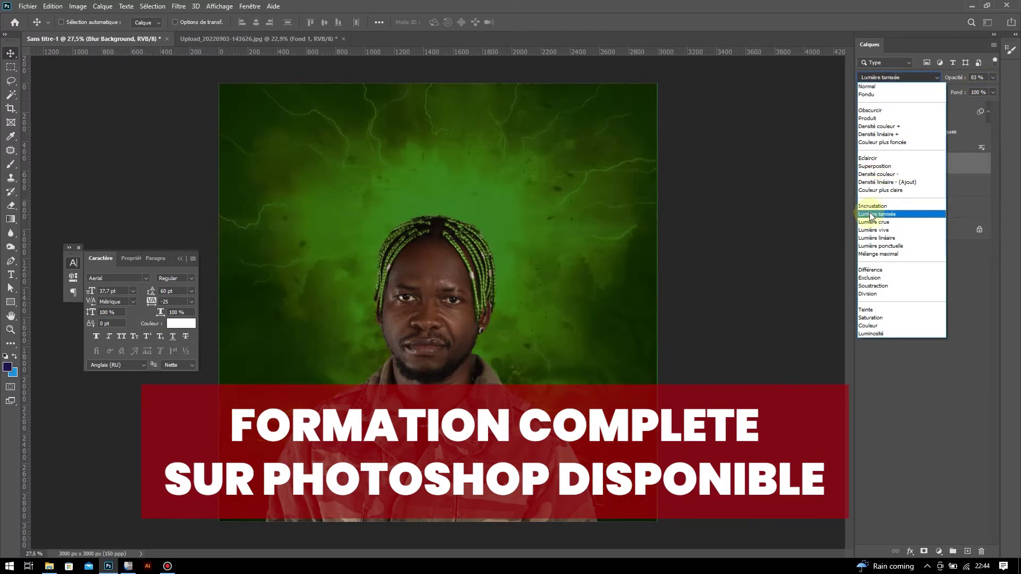
pyautogui.click(871, 214)
pyautogui.doubleClick(881, 207)
pyautogui.click(963, 388)
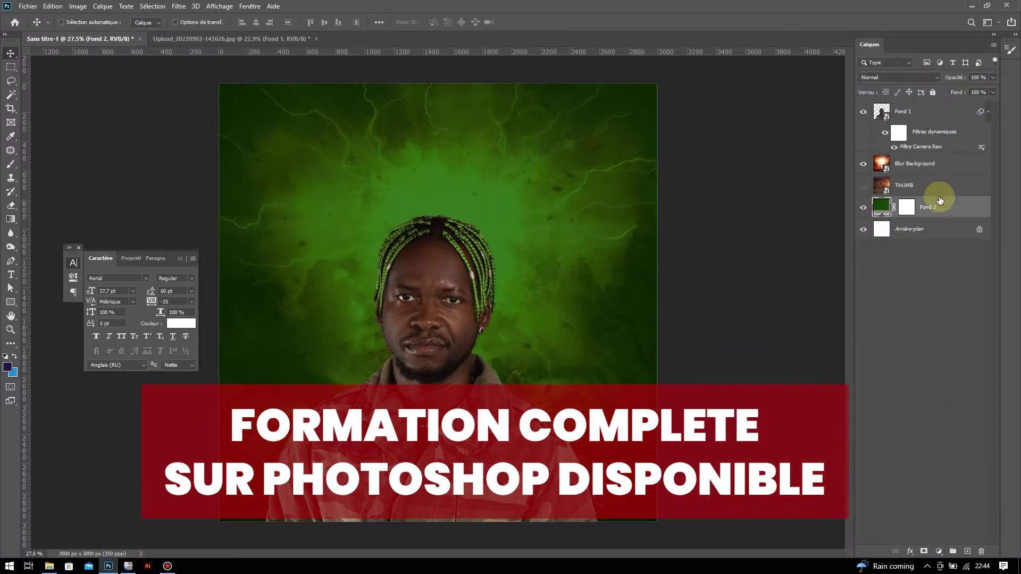
# Step: Scale the portrait layer slightly smaller and reposition it
pyautogui.hotkey('alt', '.')
pyautogui.hotkey('ctrl', 't')
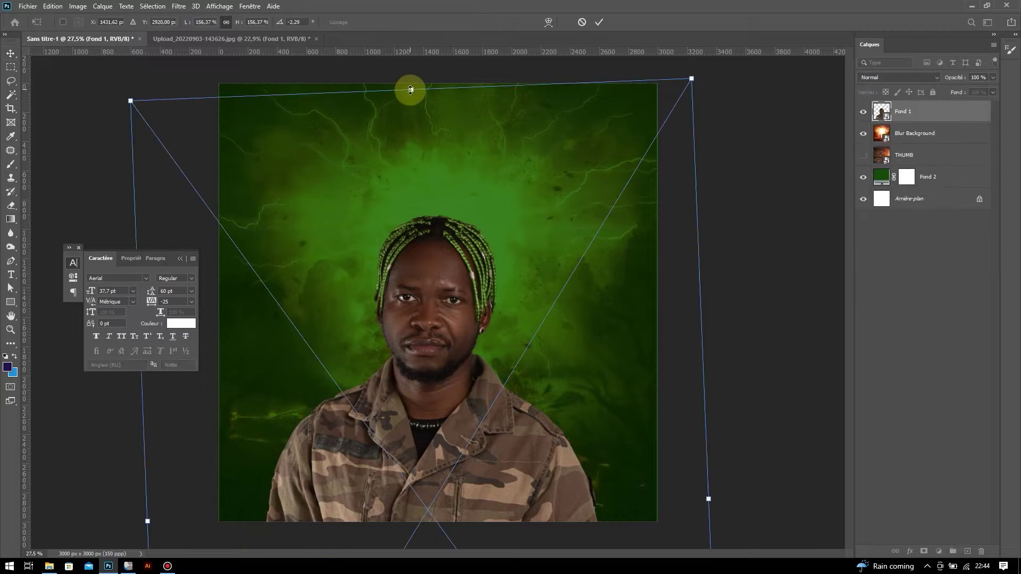
pyautogui.moveTo(410, 87); pyautogui.dragTo(419, 121)
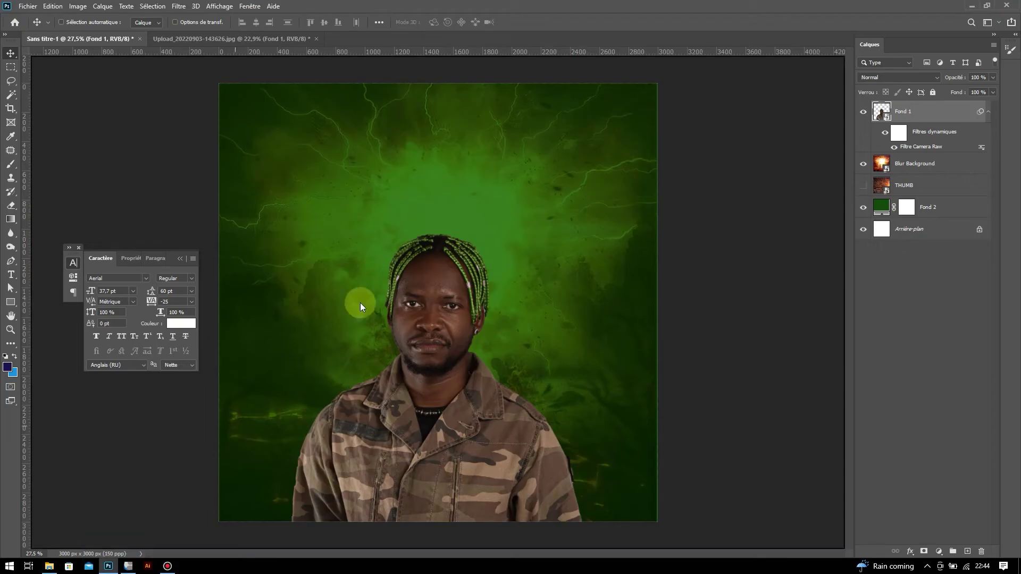
# Step: Place the fire-sparks image near the bottom, stretched across the canvas width
pyautogui.moveTo(360, 302)
pyautogui.mouseDown()
pyautogui.moveTo(440, 462)
pyautogui.moveTo(484, 393)
pyautogui.mouseUp()
pyautogui.moveTo(447, 238); pyautogui.dragTo(446, 254)
pyautogui.moveTo(676, 391); pyautogui.dragTo(660, 392)
pyautogui.press('Return')
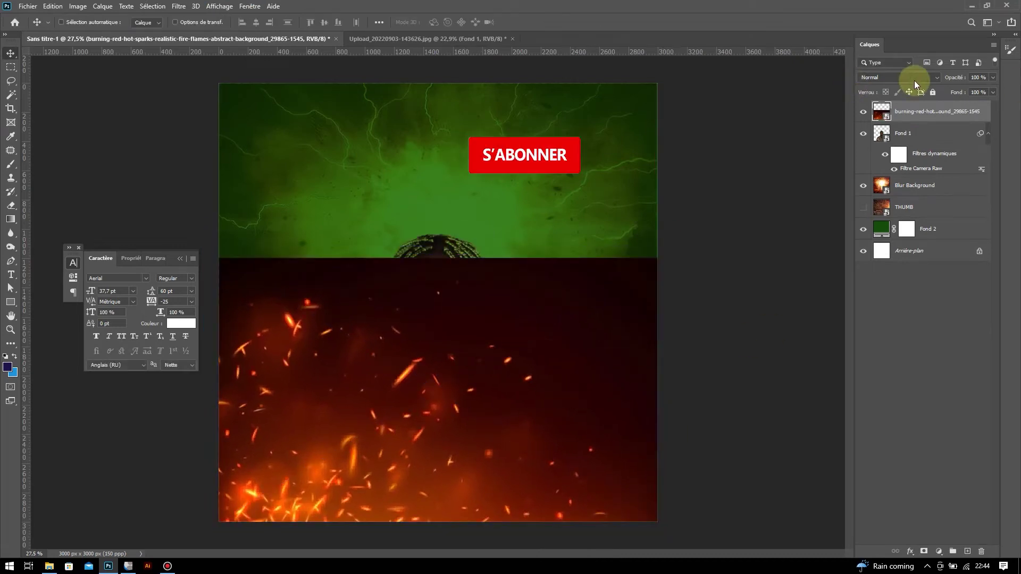
# Step: Blend the sparks layer with Eclaircir at about 51% opacity and move it lower
pyautogui.click(904, 78)
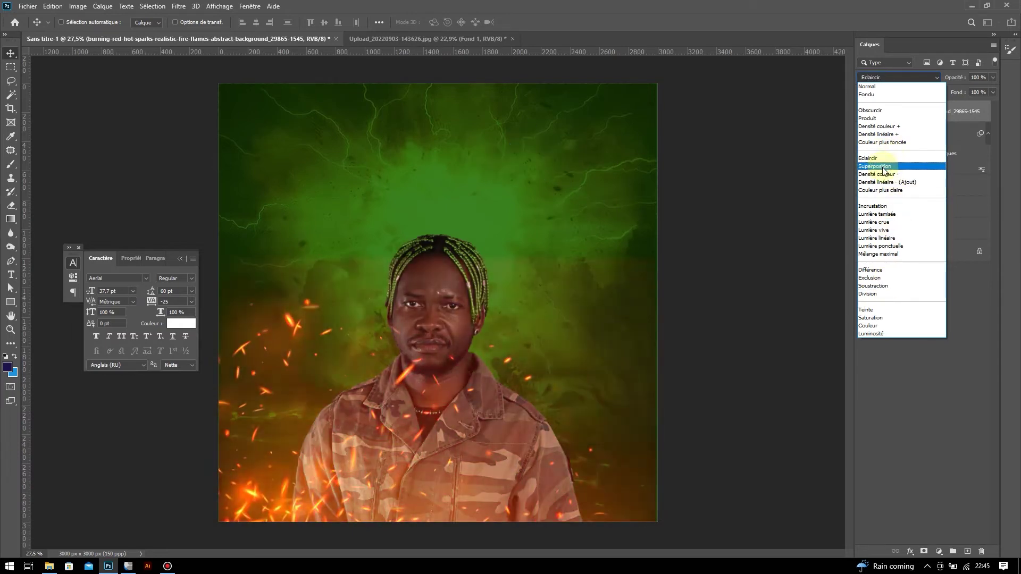
pyautogui.click(885, 158)
pyautogui.moveTo(533, 322); pyautogui.dragTo(534, 321)
pyautogui.moveTo(947, 103); pyautogui.dragTo(968, 92)
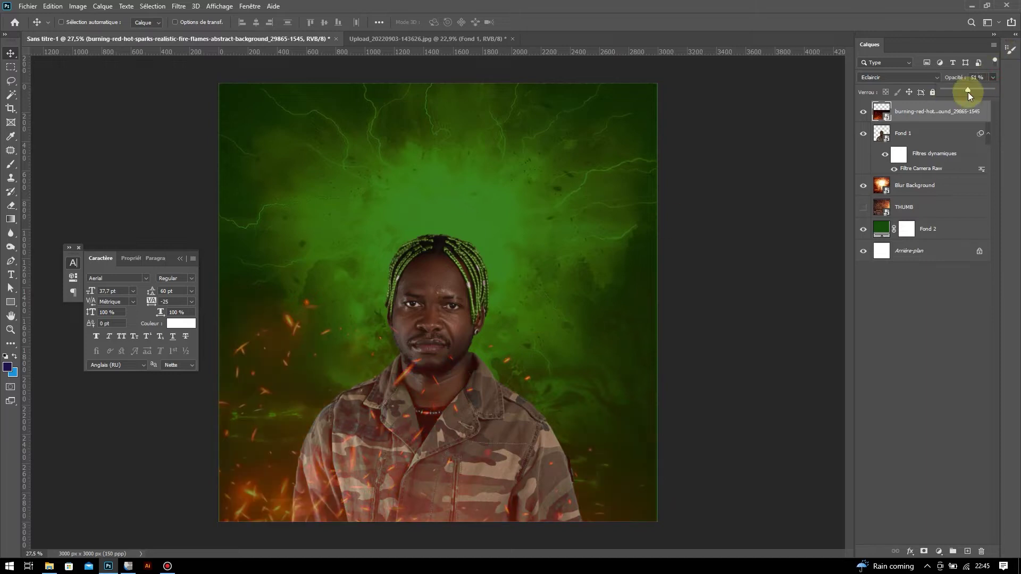
pyautogui.moveTo(604, 320); pyautogui.dragTo(575, 328)
pyautogui.click(904, 207)
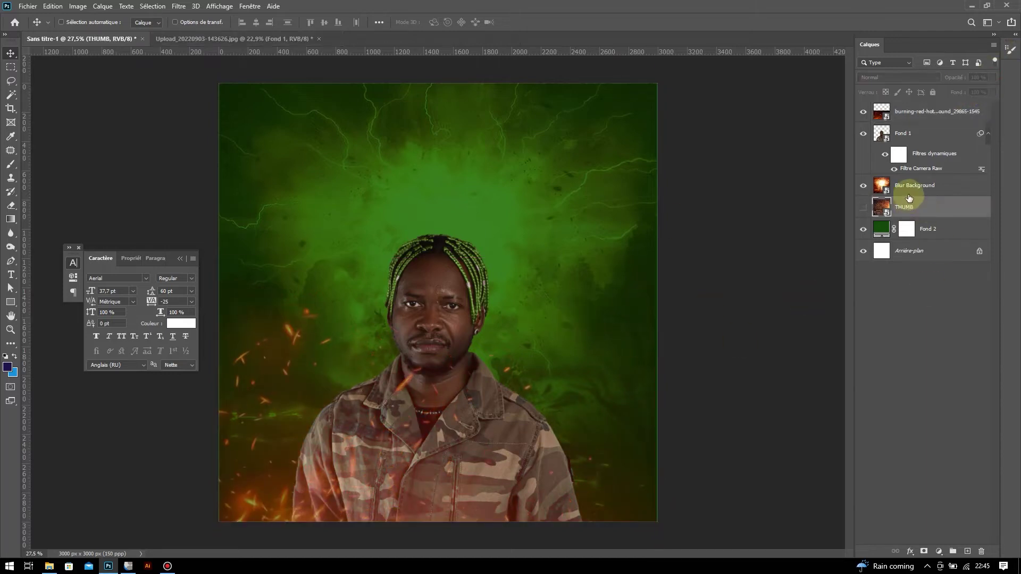
# Step: Apply a Flou de profondeur de champ blur to the Blur Background layer
pyautogui.click(862, 207)
pyautogui.click(914, 186)
pyautogui.click(179, 6)
pyautogui.click(351, 168)
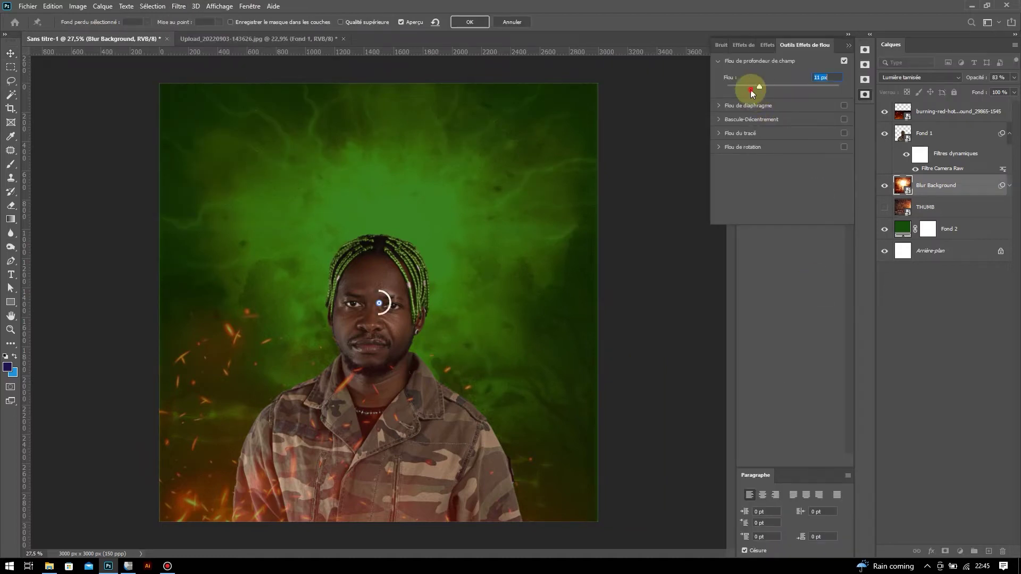
pyautogui.click(475, 22)
# Step: Add noise to the blurred background, then pick a texture in the Materials folder
pyautogui.click(179, 6)
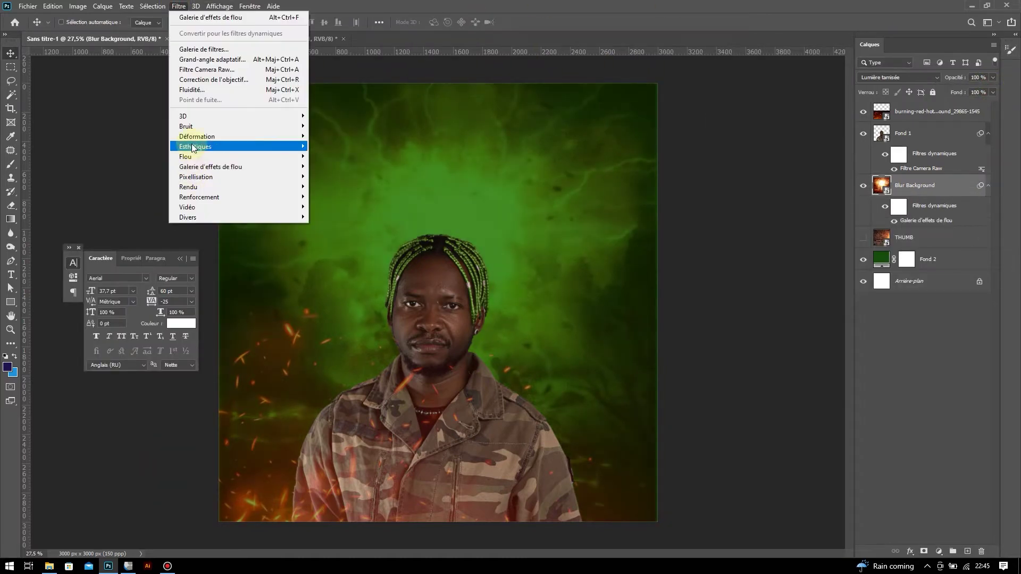
pyautogui.click(347, 130)
pyautogui.click(565, 114)
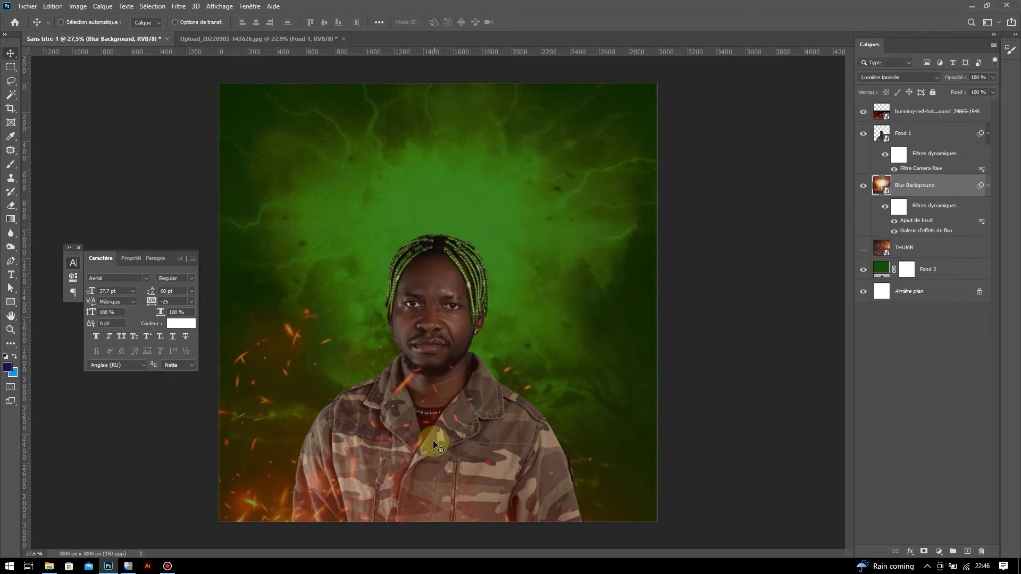
pyautogui.click(49, 566)
pyautogui.click(802, 270)
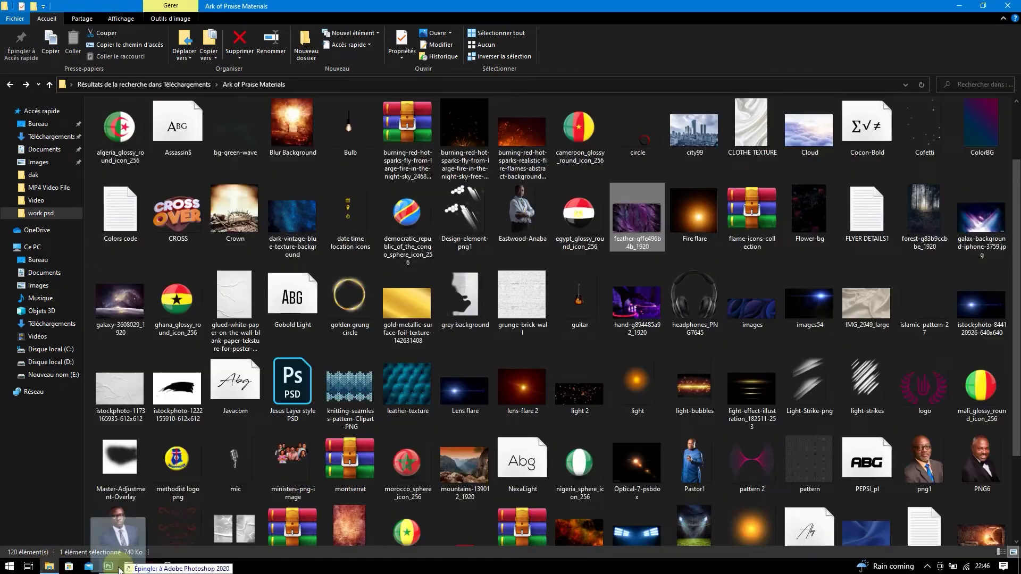
# Step: Place the feather image and scale it to cover the canvas
pyautogui.moveTo(640, 282); pyautogui.dragTo(438, 307)
pyautogui.moveTo(438, 438); pyautogui.dragTo(430, 537)
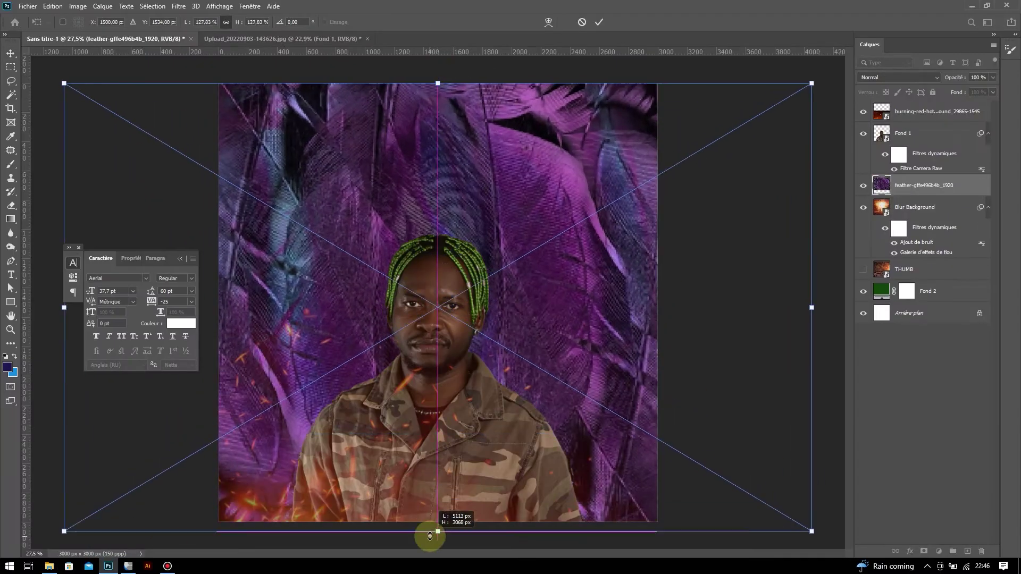
pyautogui.press('Return')
# Step: Blend the feather layer with Lumière tamisée at about 77% opacity
pyautogui.click(898, 77)
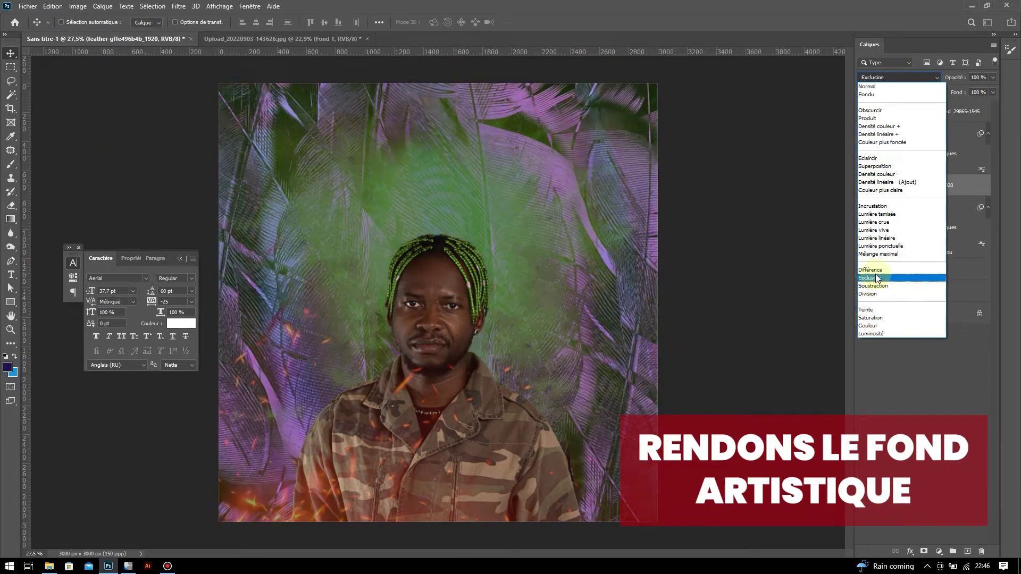
pyautogui.click(875, 222)
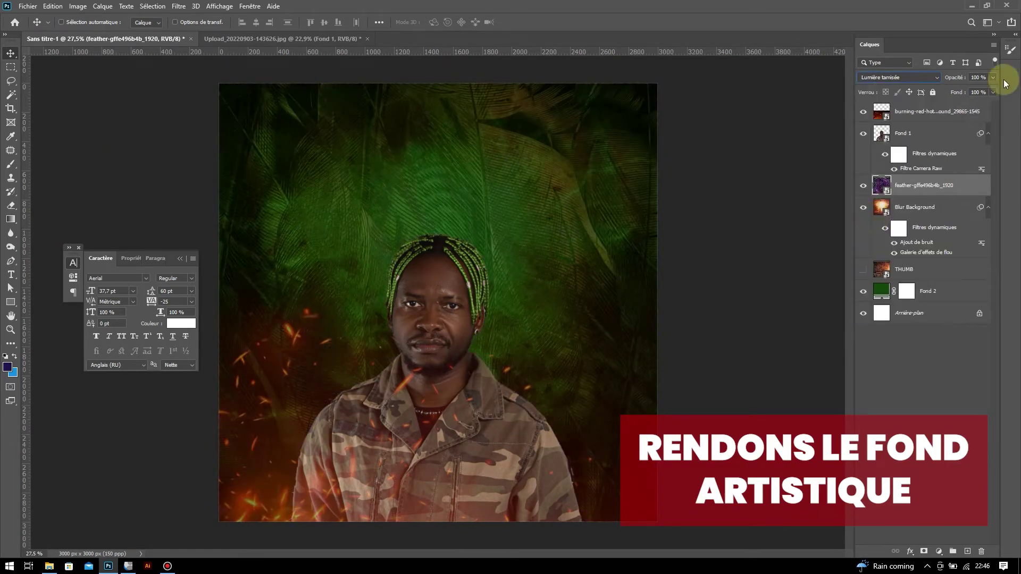
pyautogui.moveTo(992, 77); pyautogui.dragTo(965, 88)
pyautogui.click(878, 77)
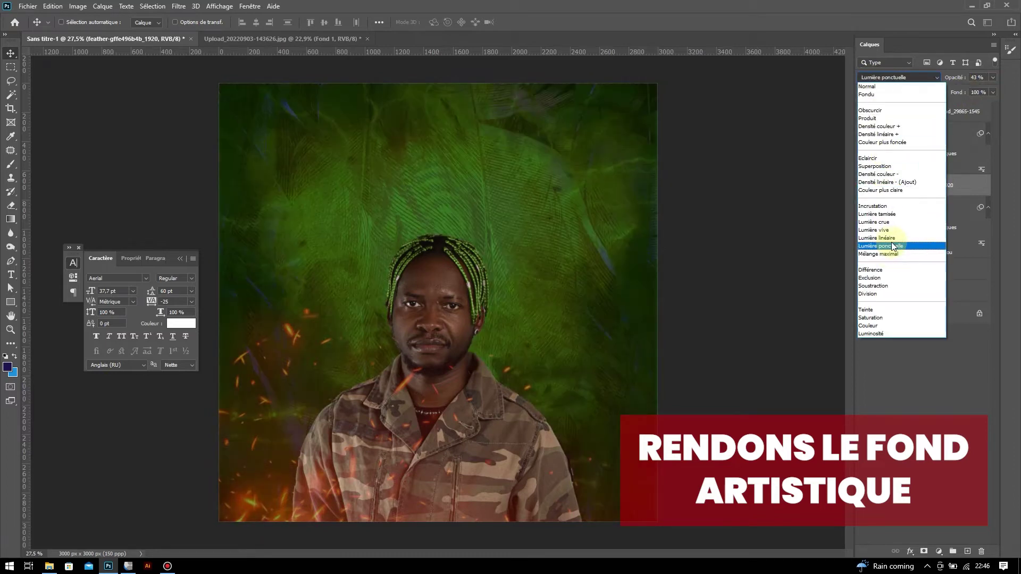
pyautogui.click(877, 214)
pyautogui.moveTo(993, 77); pyautogui.dragTo(981, 93)
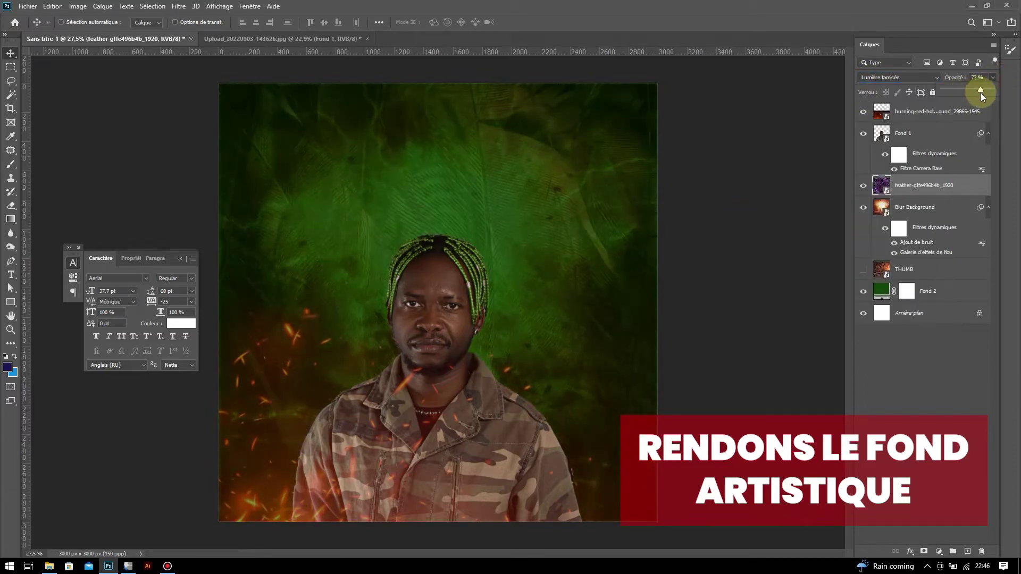
pyautogui.click(928, 110)
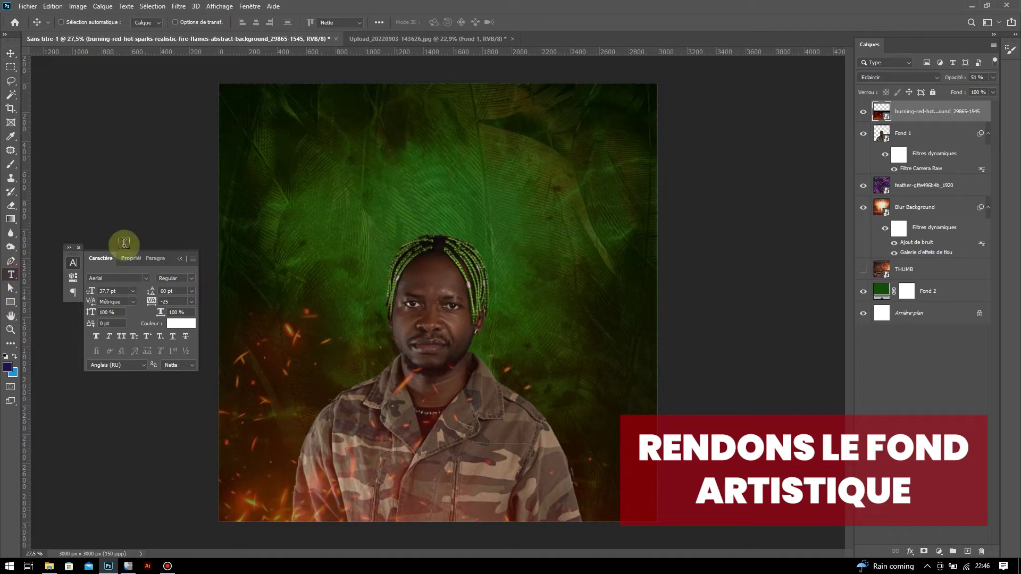
# Step: Add the Roma title text and enlarge it into position
pyautogui.click(348, 178)
pyautogui.click(10, 53)
pyautogui.hotkey('ctrl', 't')
pyautogui.moveTo(402, 177)
pyautogui.mouseDown()
pyautogui.moveTo(612, 167)
pyautogui.moveTo(536, 160)
pyautogui.mouseUp()
pyautogui.press('Return')
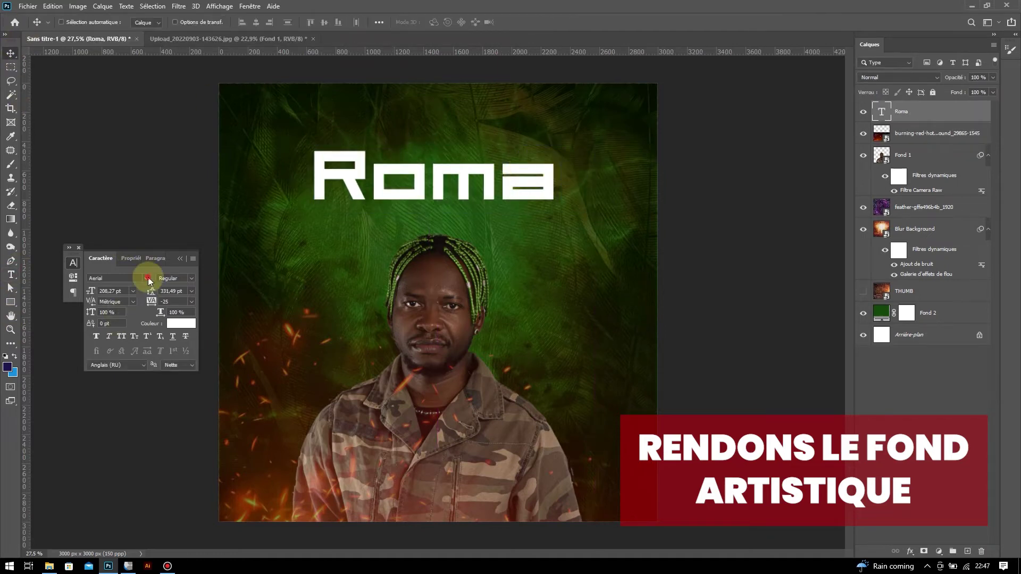
# Step: Set the ROMA font to Brush King at a slightly smaller size
pyautogui.click(148, 281)
pyautogui.write('Gobold')
pyautogui.press('Return')
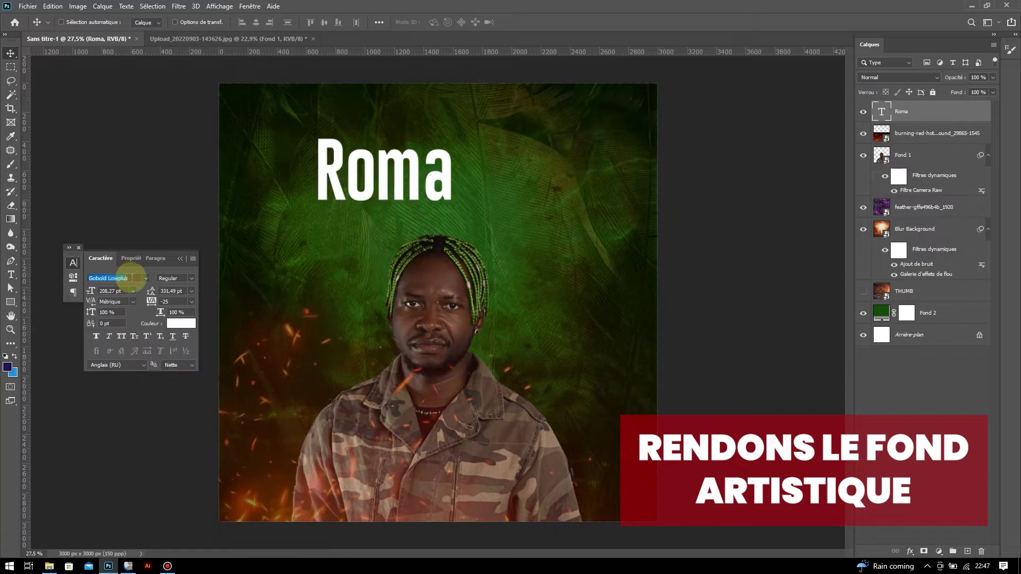
pyautogui.click(132, 278)
pyautogui.write('BrushScript BT')
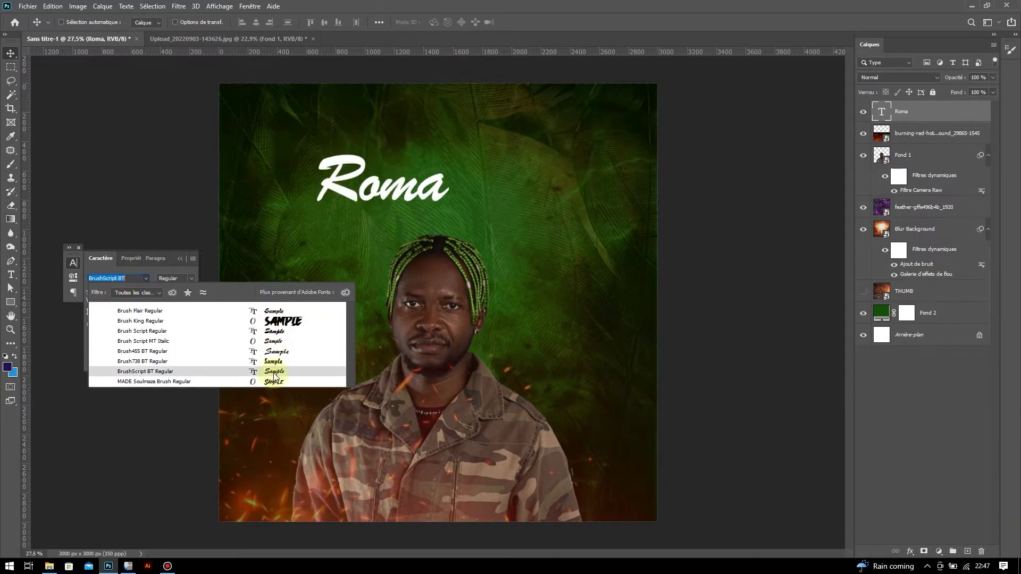
pyautogui.click(277, 321)
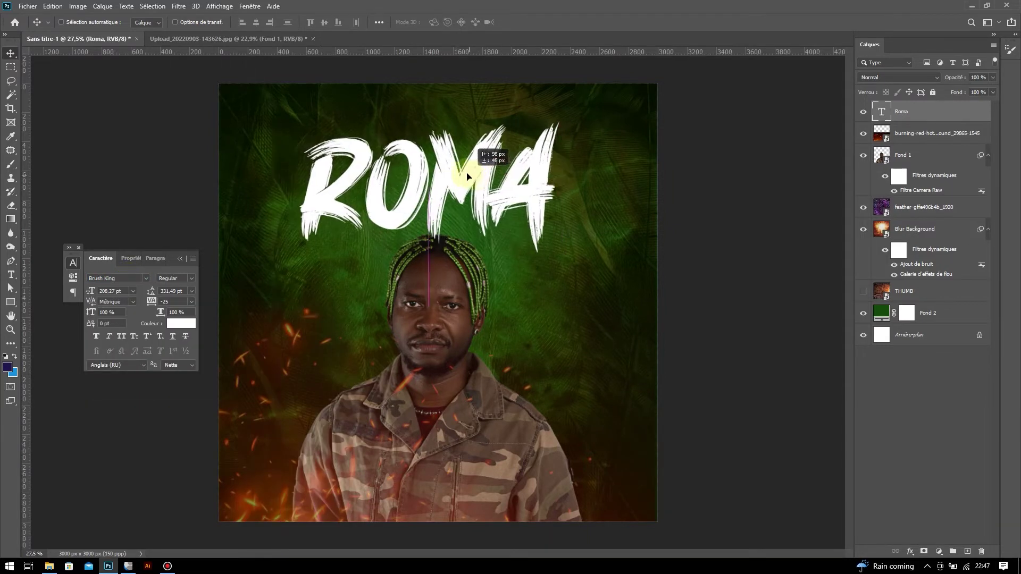
pyautogui.click(112, 291)
pyautogui.press('Down')
pyautogui.press('Down')
pyautogui.press('Down')
pyautogui.press('Down')
pyautogui.press('Down')
pyautogui.press('Down')
# Step: Move ROMA below the portrait layer, scale it smaller, and shift the portrait lower right
pyautogui.moveTo(401, 201); pyautogui.dragTo(415, 188)
pyautogui.moveTo(947, 111); pyautogui.dragTo(933, 199)
pyautogui.moveTo(532, 194); pyautogui.dragTo(541, 234)
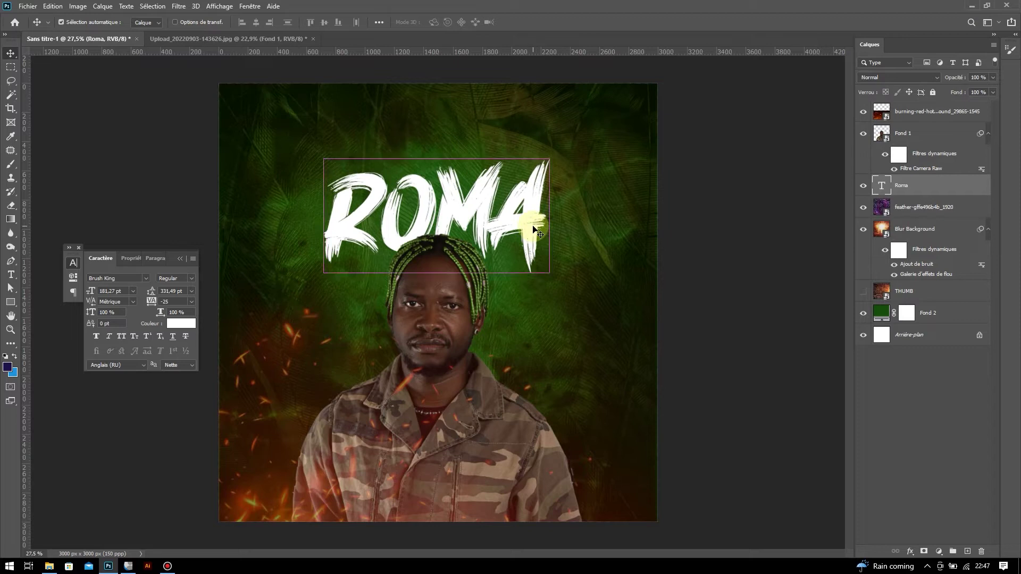
pyautogui.hotkey('ctrl', 't')
pyautogui.moveTo(438, 274); pyautogui.dragTo(438, 263)
pyautogui.press('Return')
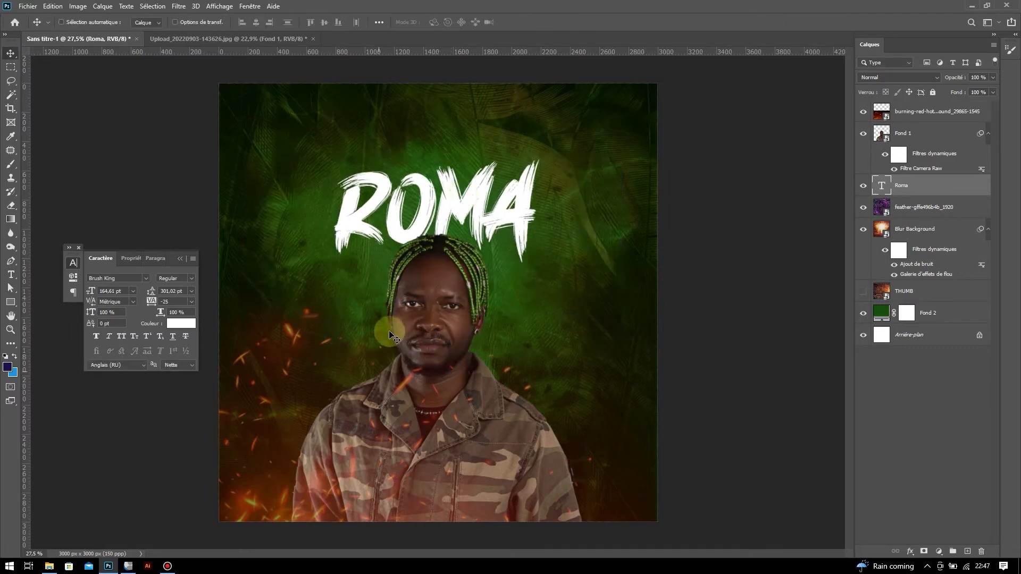
pyautogui.keyDown('ctrl'); pyautogui.click(436, 286); pyautogui.keyUp('ctrl')
pyautogui.click(919, 136)
pyautogui.moveTo(444, 213); pyautogui.dragTo(468, 490)
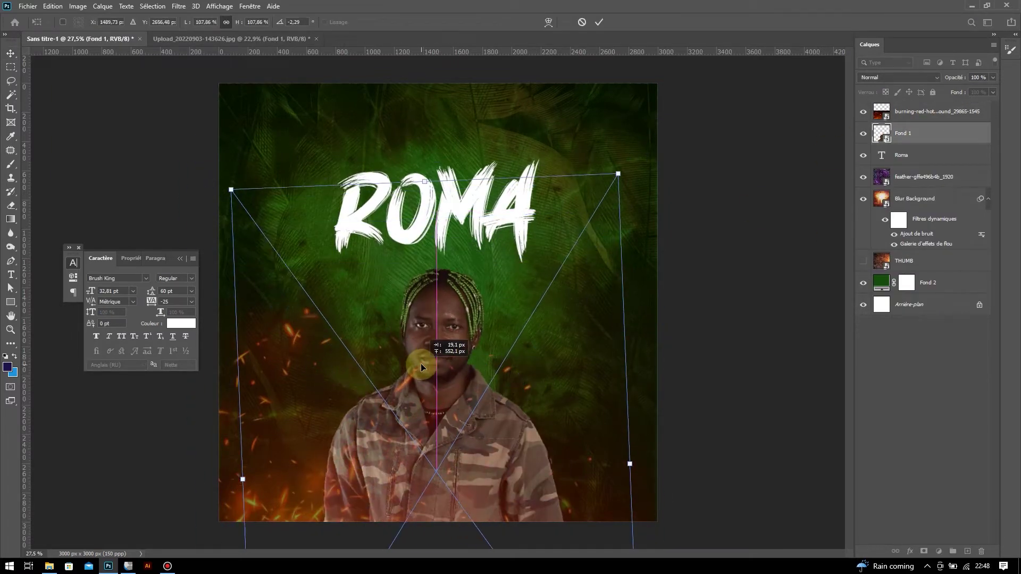
# Step: Enlarge the ROMA title and colour it yellow
pyautogui.click(904, 186)
pyautogui.hotkey('ctrl', 't')
pyautogui.moveTo(431, 298); pyautogui.dragTo(432, 330)
pyautogui.press('Return')
pyautogui.click(181, 323)
pyautogui.moveTo(858, 508); pyautogui.dragTo(843, 490)
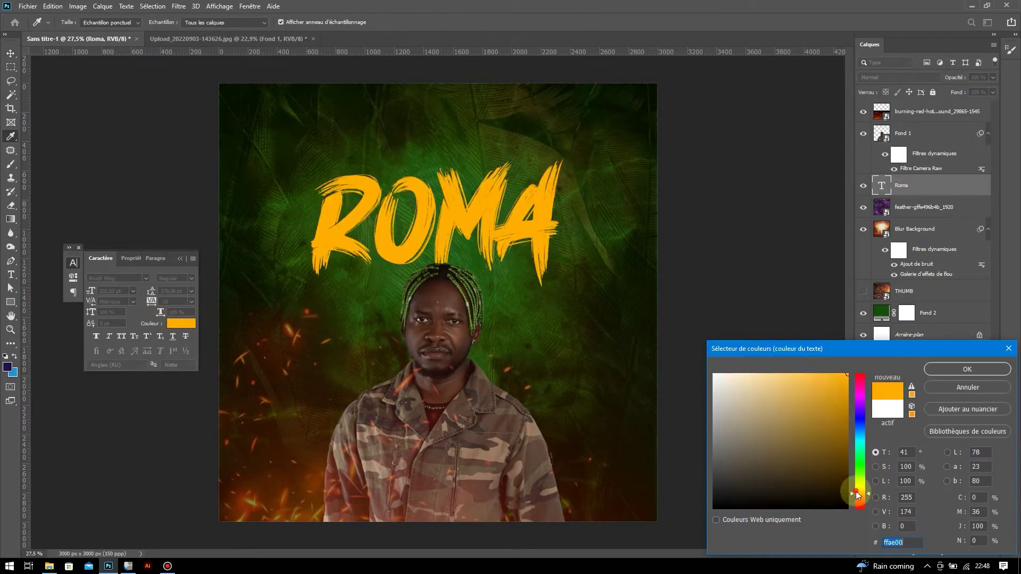
pyautogui.click(968, 369)
# Step: Add Bevel & Emboss with contour to ROMA, highlight mode Produit at 100% opacity
pyautogui.rightClick(931, 185)
pyautogui.click(757, 87)
pyautogui.click(501, 280)
pyautogui.click(532, 293)
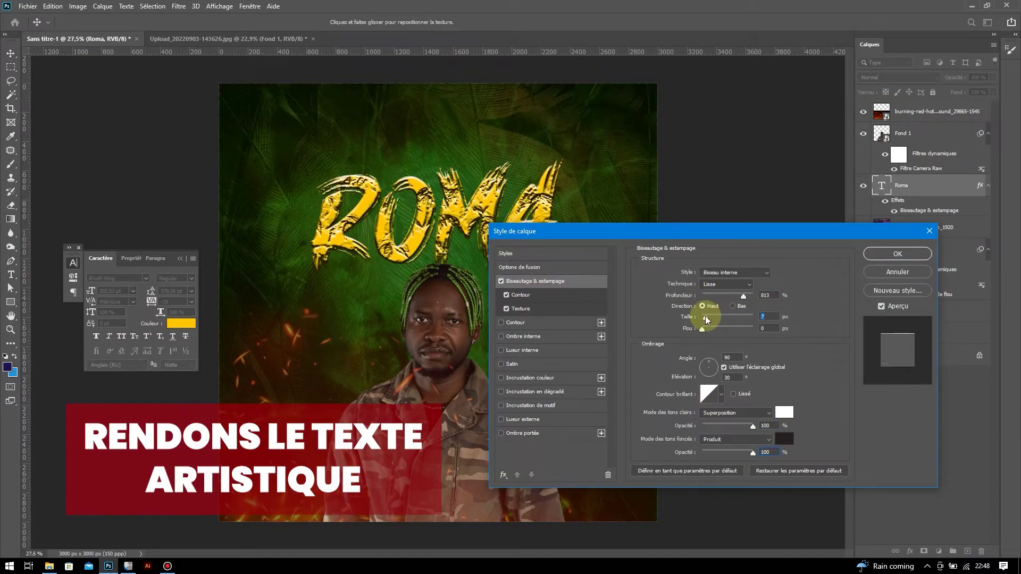
pyautogui.click(737, 413)
pyautogui.click(722, 334)
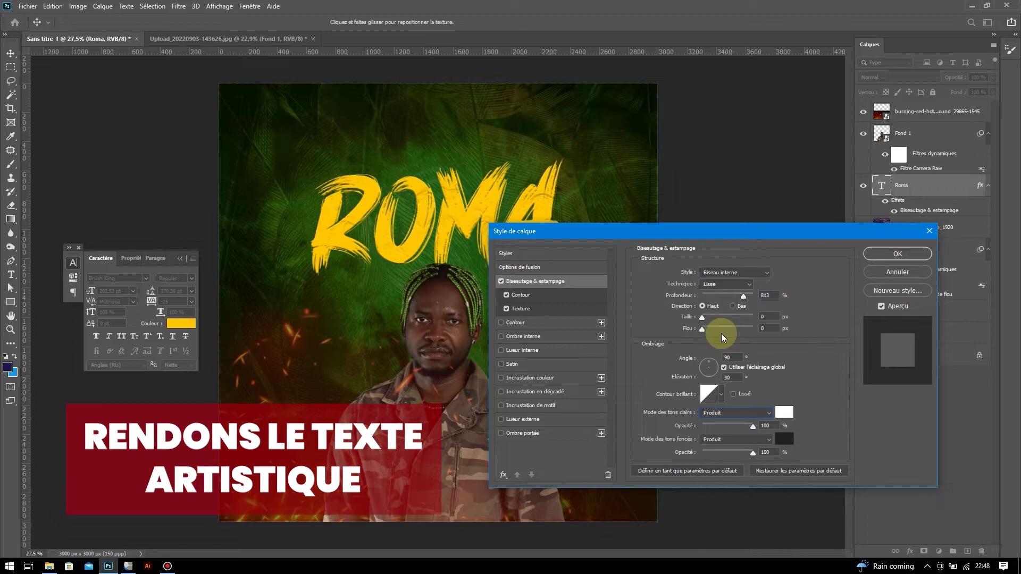
pyautogui.click(737, 413)
pyautogui.click(731, 476)
pyautogui.click(702, 318)
# Step: Try a drop shadow and a red ff0000 outer glow, dropping the glow before applying
pyautogui.click(523, 433)
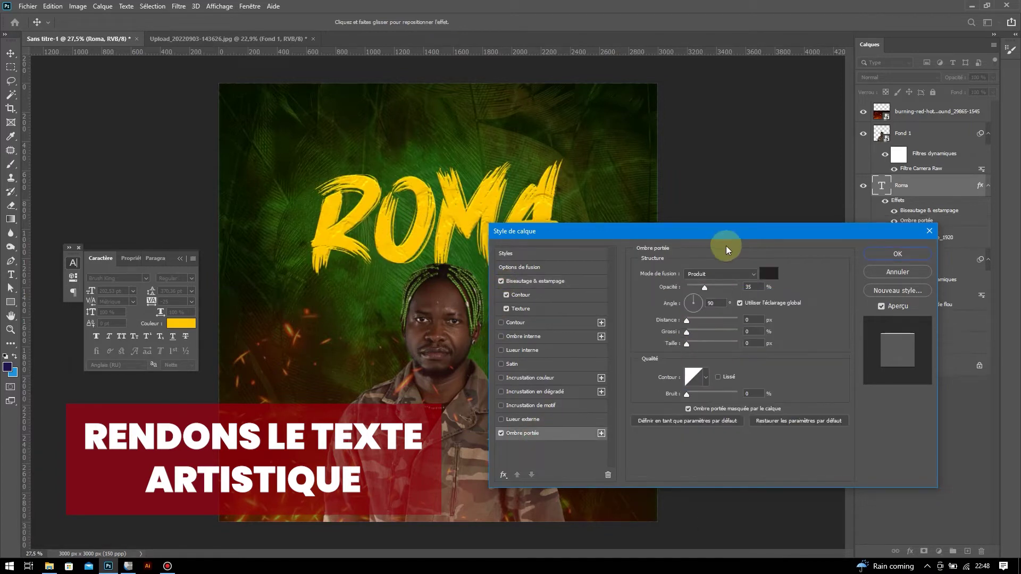
pyautogui.click(703, 344)
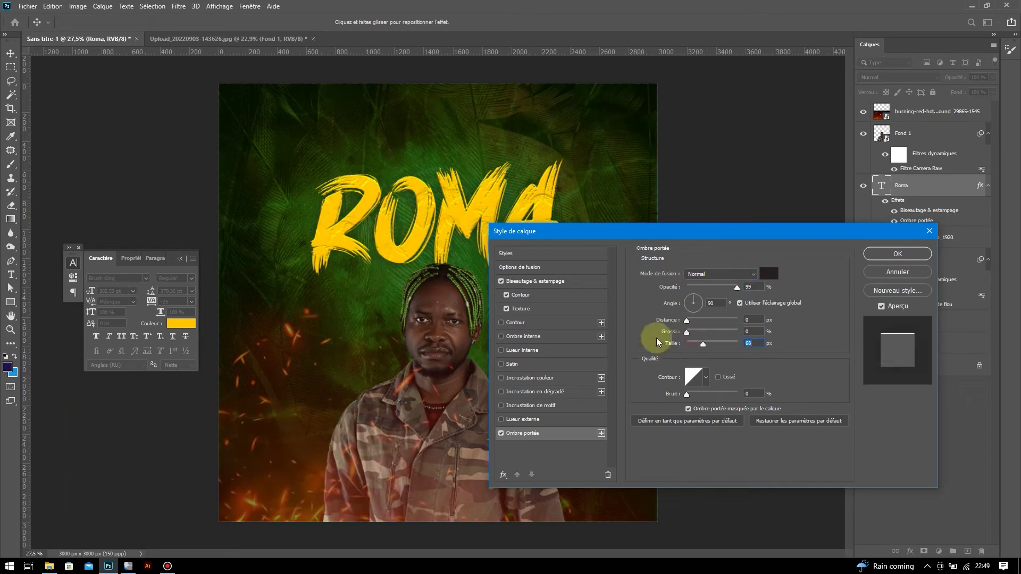
pyautogui.click(523, 419)
pyautogui.click(668, 309)
pyautogui.write('ff0000')
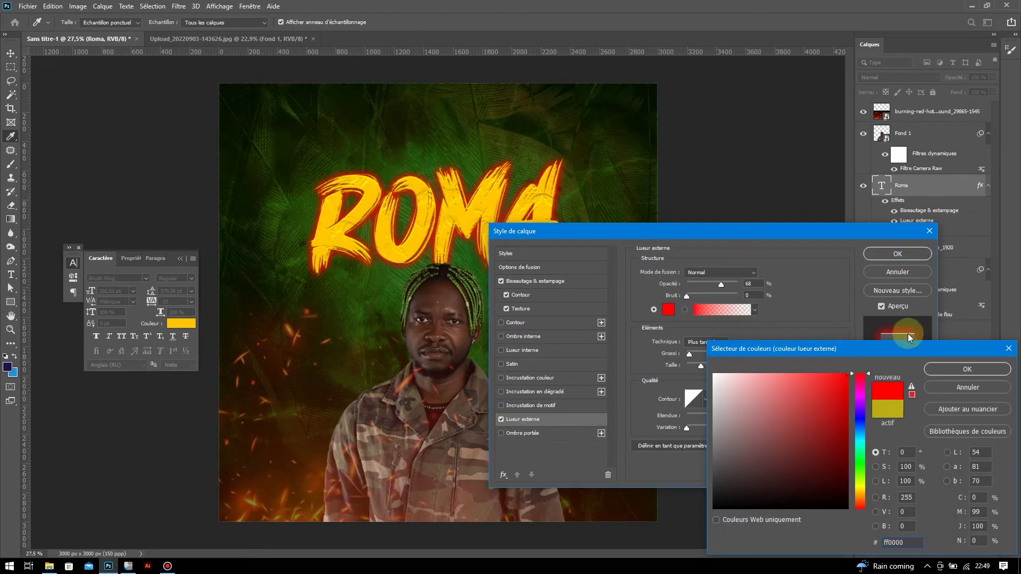
pyautogui.press('Return')
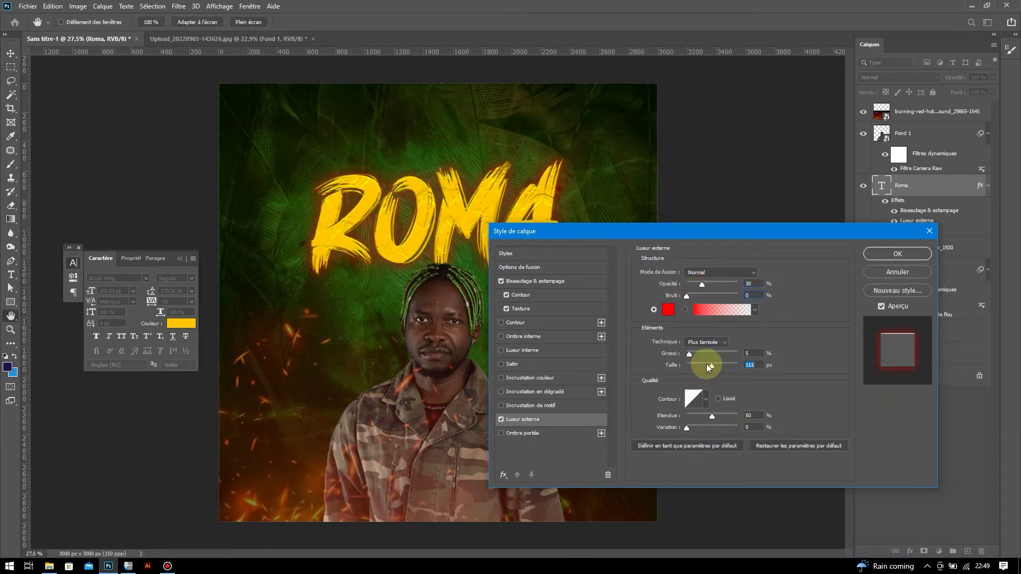
pyautogui.click(500, 420)
pyautogui.press('Return')
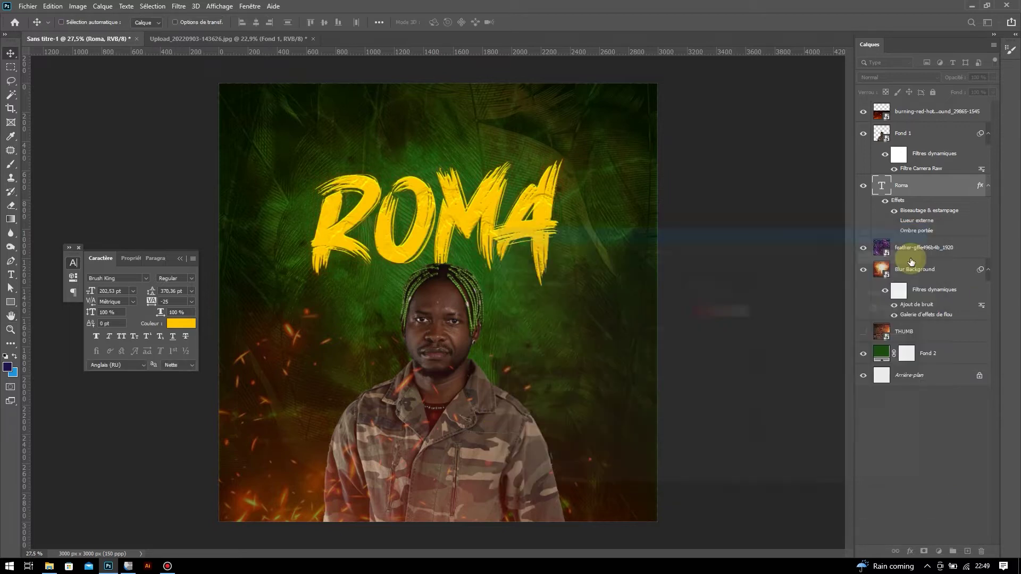
# Step: Try a darker green for the Fond 2 fill, then cancel the change
pyautogui.doubleClick(880, 332)
pyautogui.click(842, 499)
pyautogui.moveTo(463, 242); pyautogui.dragTo(483, 369)
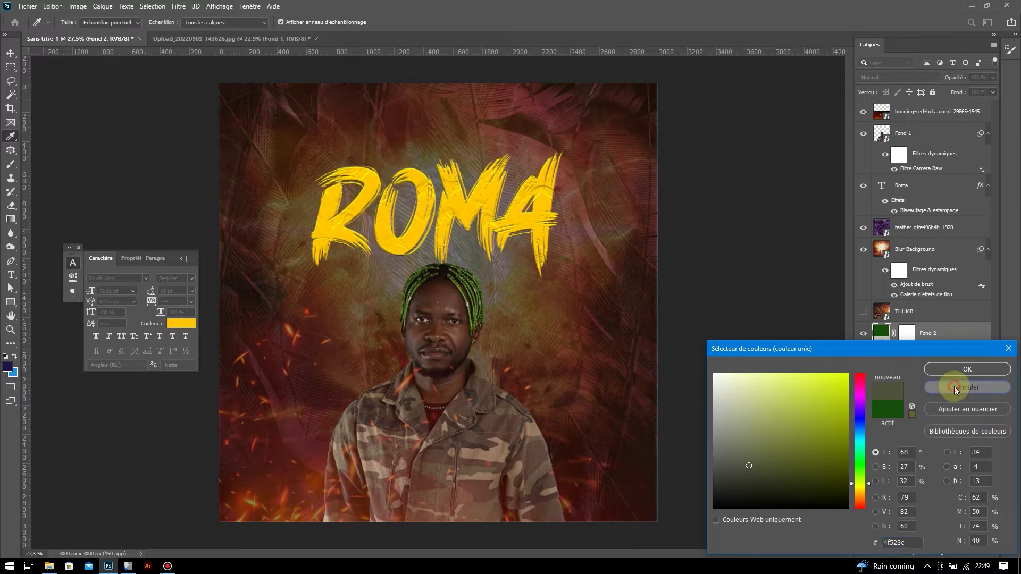
pyautogui.click(955, 386)
# Step: Reduce the ROMA font size and nudge it right and down
pyautogui.click(914, 185)
pyautogui.click(111, 291)
pyautogui.scroll(-13, 112, 291)
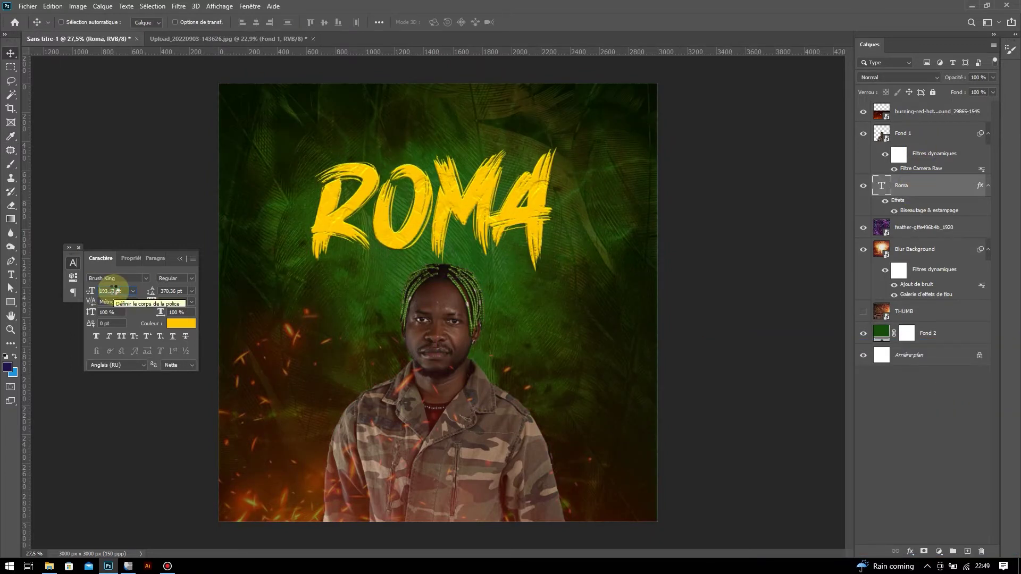
pyautogui.moveTo(438, 214); pyautogui.dragTo(449, 220)
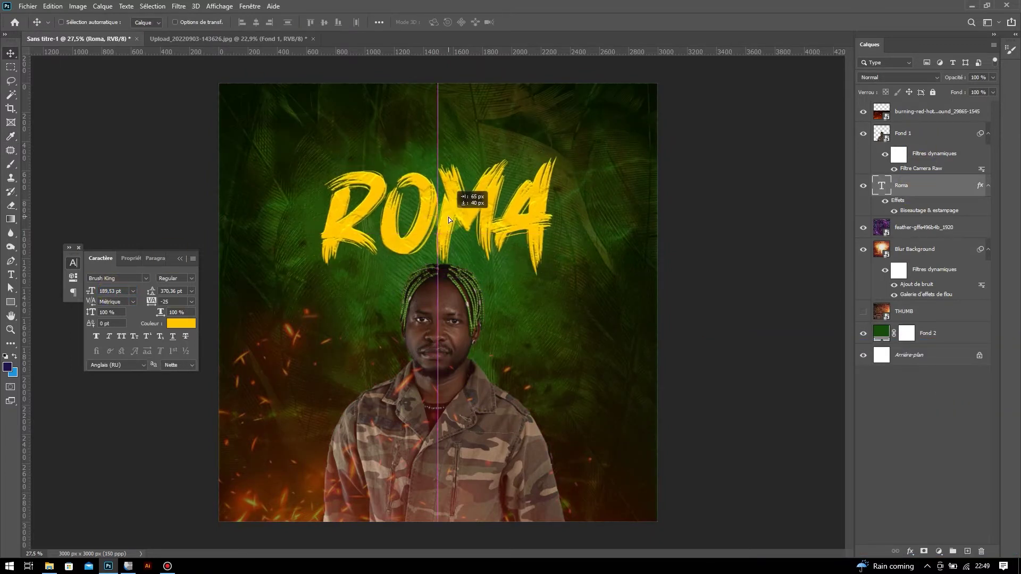
# Step: Add white R.polivalente credit text in Aerial, centred above ROMA
pyautogui.click(335, 142)
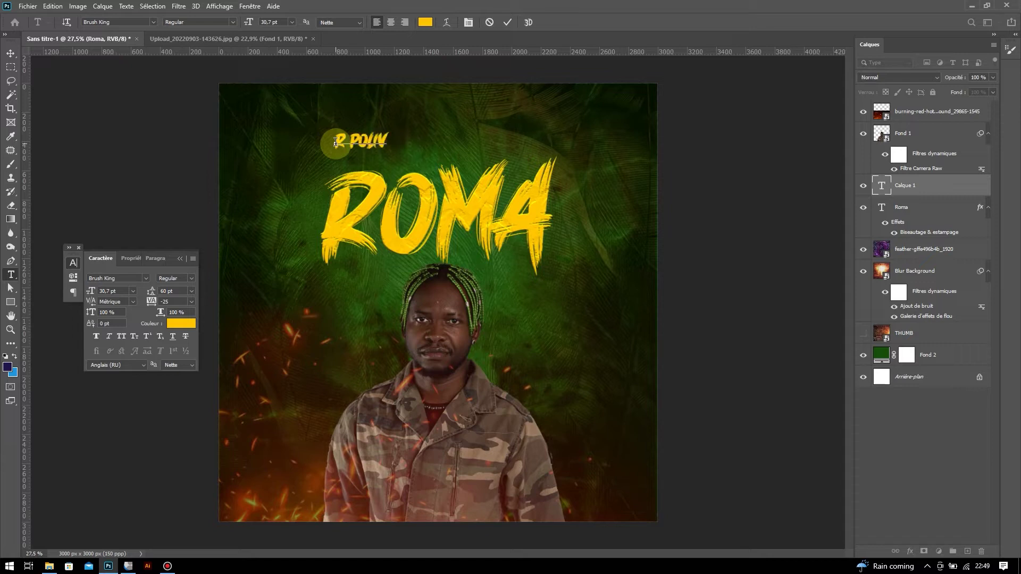
pyautogui.click(11, 55)
pyautogui.click(145, 278)
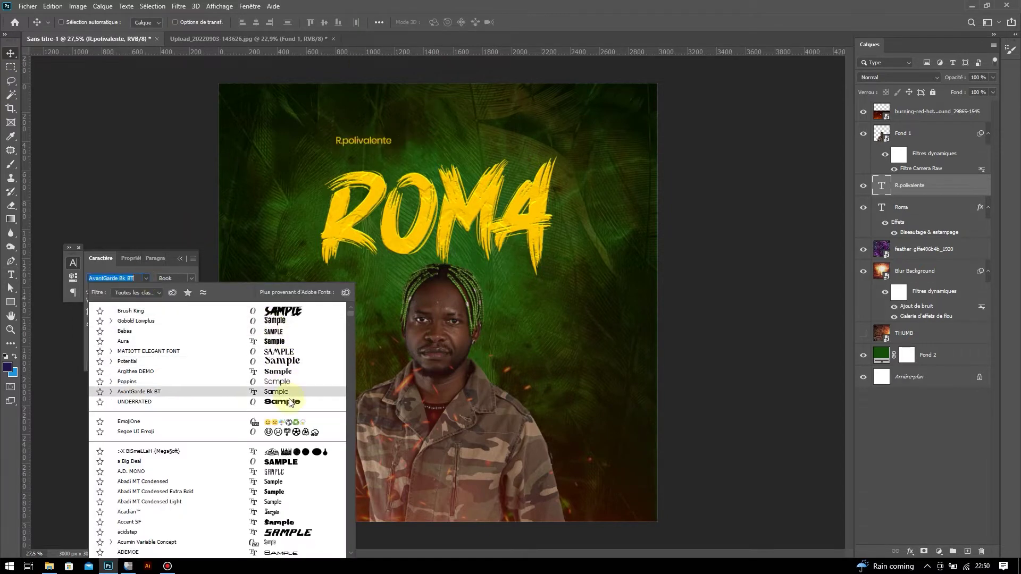
pyautogui.scroll(-3, 290, 403)
pyautogui.scroll(-3, 291, 373)
pyautogui.click(291, 359)
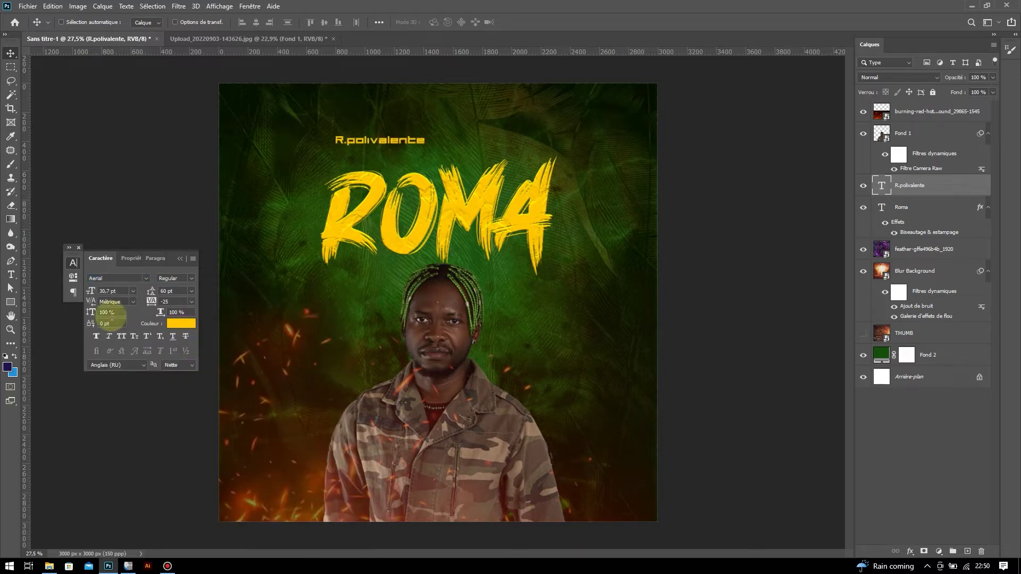
pyautogui.click(179, 324)
pyautogui.click(956, 368)
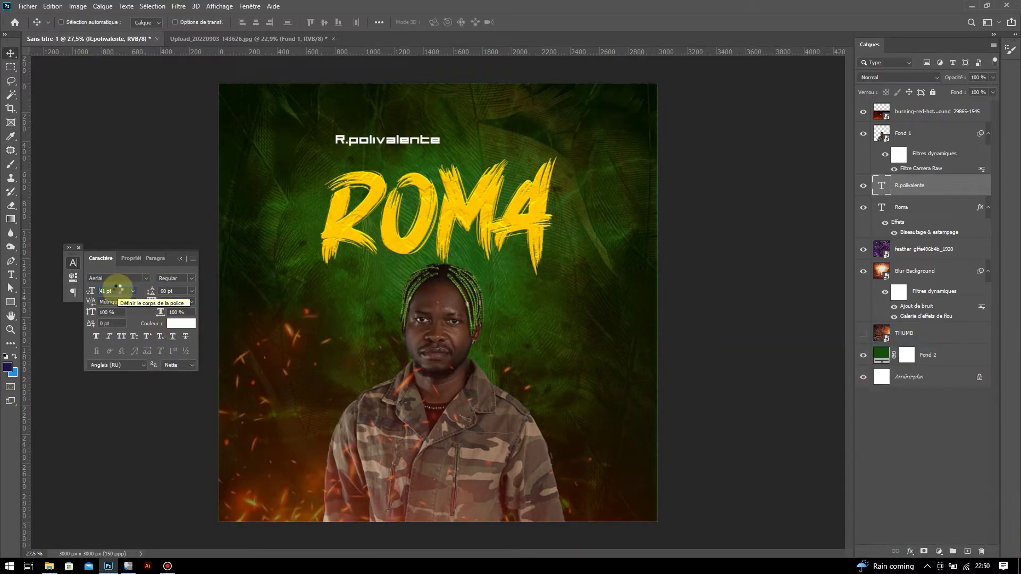
pyautogui.moveTo(506, 131)
pyautogui.mouseDown()
pyautogui.moveTo(400, 145)
pyautogui.moveTo(391, 260)
pyautogui.moveTo(398, 173)
pyautogui.mouseUp()
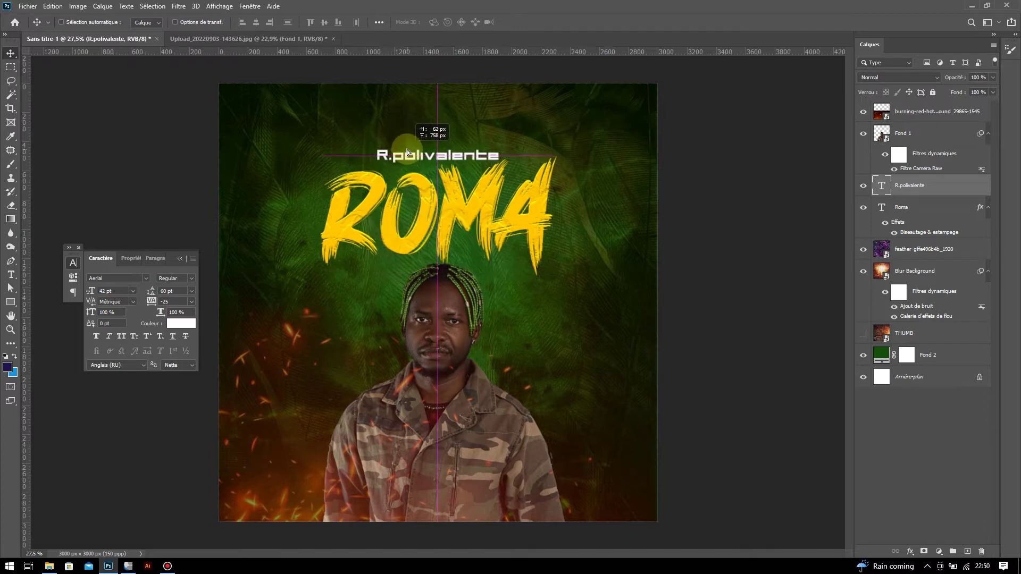
# Step: Try a Drapeau flag warp on ROMA with increased vertical distortion
pyautogui.click(937, 207)
pyautogui.doubleClick(882, 207)
pyautogui.click(468, 22)
pyautogui.click(822, 196)
pyautogui.click(793, 226)
pyautogui.click(822, 196)
pyautogui.click(802, 316)
pyautogui.moveTo(772, 249)
pyautogui.mouseDown()
pyautogui.moveTo(804, 251)
pyautogui.moveTo(818, 308)
pyautogui.mouseUp()
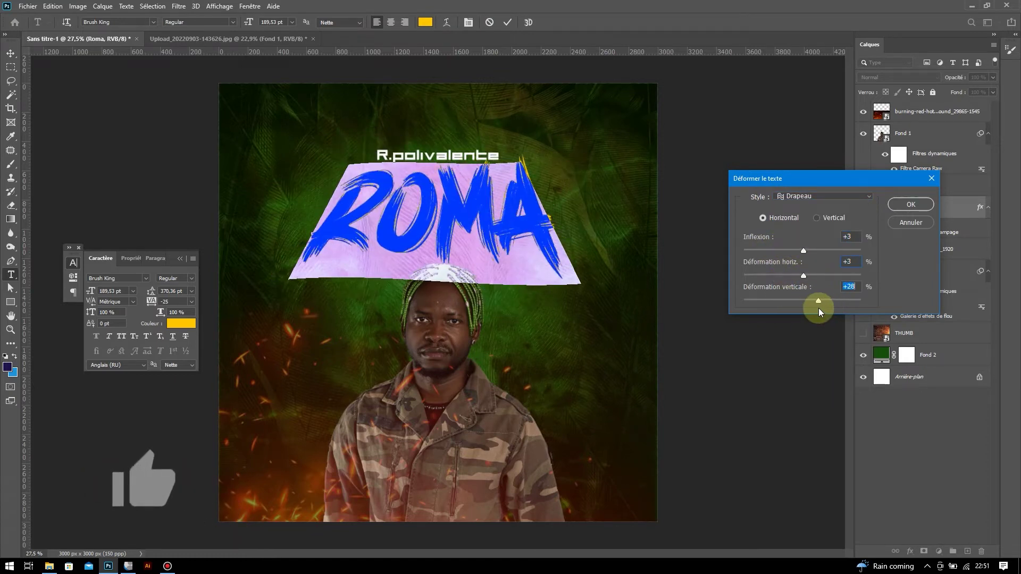
pyautogui.press('Return')
pyautogui.click(502, 23)
# Step: Move ROMA slightly lower and R.polivalente down just above it
pyautogui.press('v')
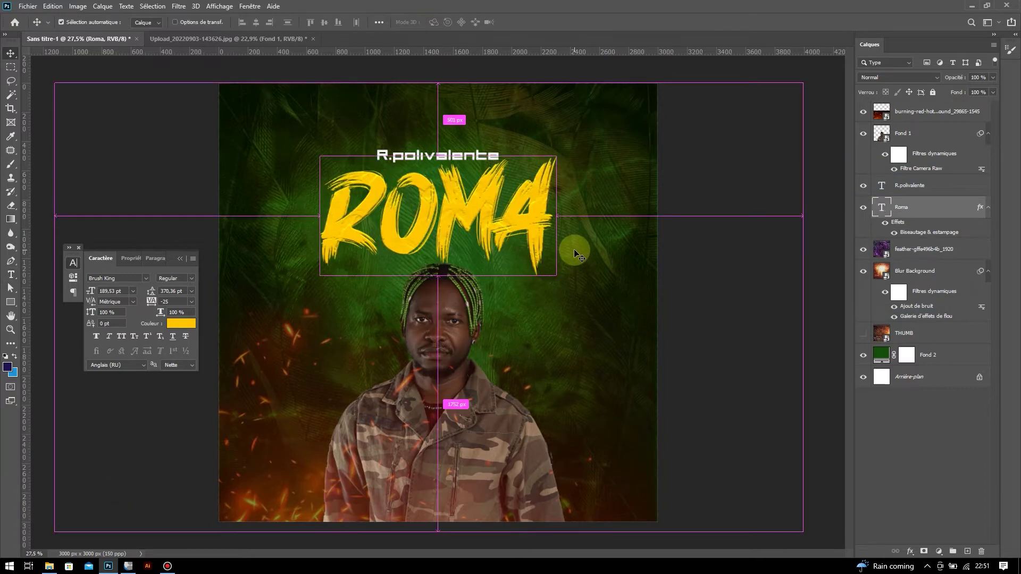
pyautogui.moveTo(454, 234); pyautogui.dragTo(453, 246)
pyautogui.click(925, 186)
pyautogui.moveTo(527, 186); pyautogui.dragTo(526, 198)
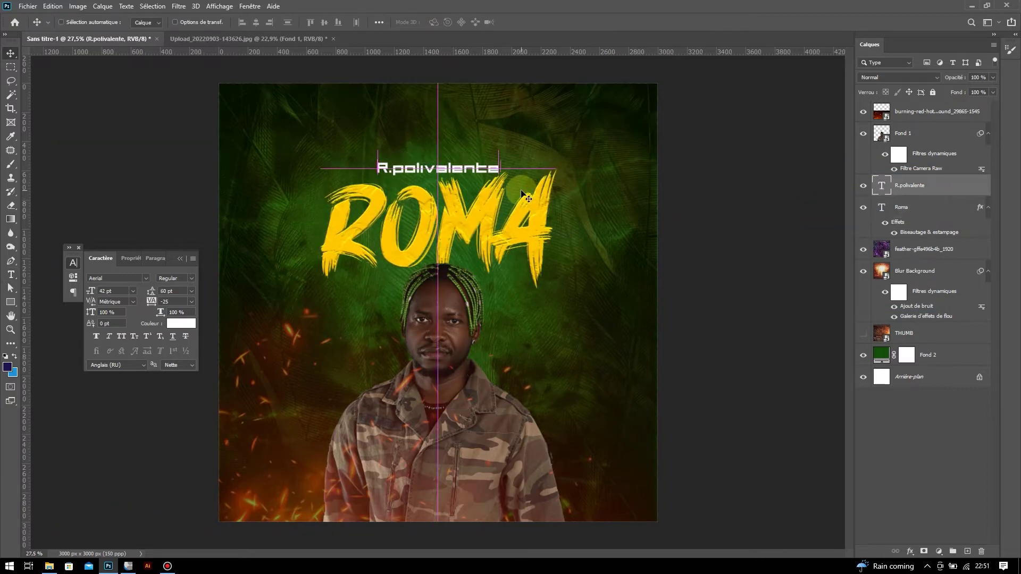
pyautogui.click(930, 129)
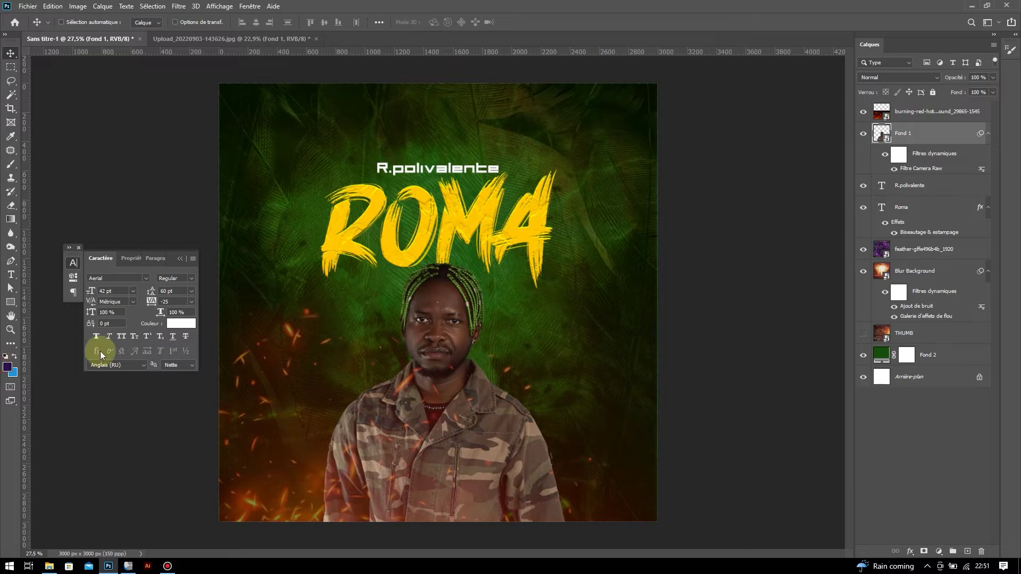
# Step: Set the feather layer to Lumière tamisée at 59% opacity
pyautogui.click(860, 291)
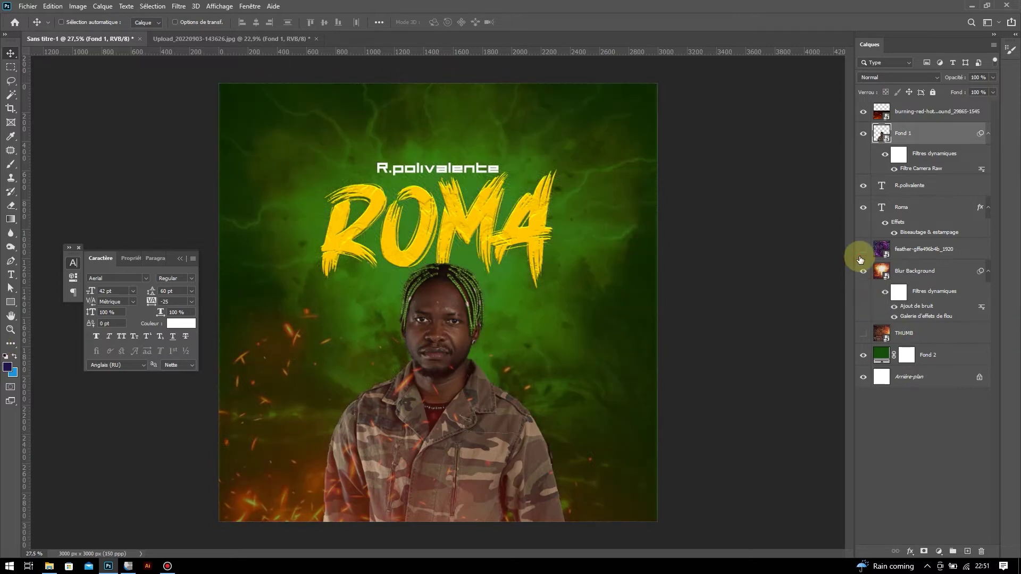
pyautogui.click(910, 250)
pyautogui.click(874, 77)
pyautogui.click(885, 215)
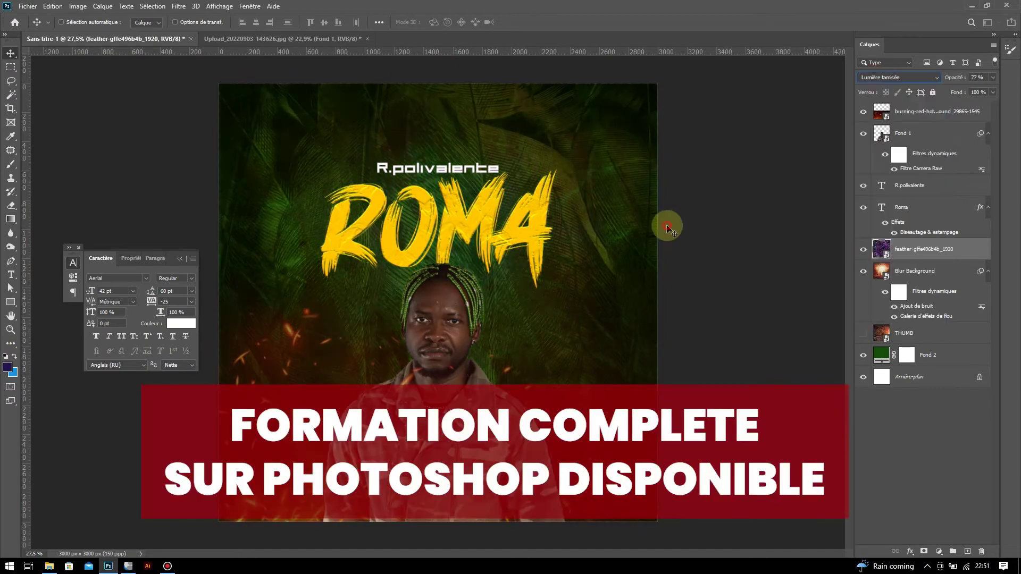
pyautogui.moveTo(992, 77); pyautogui.dragTo(971, 90)
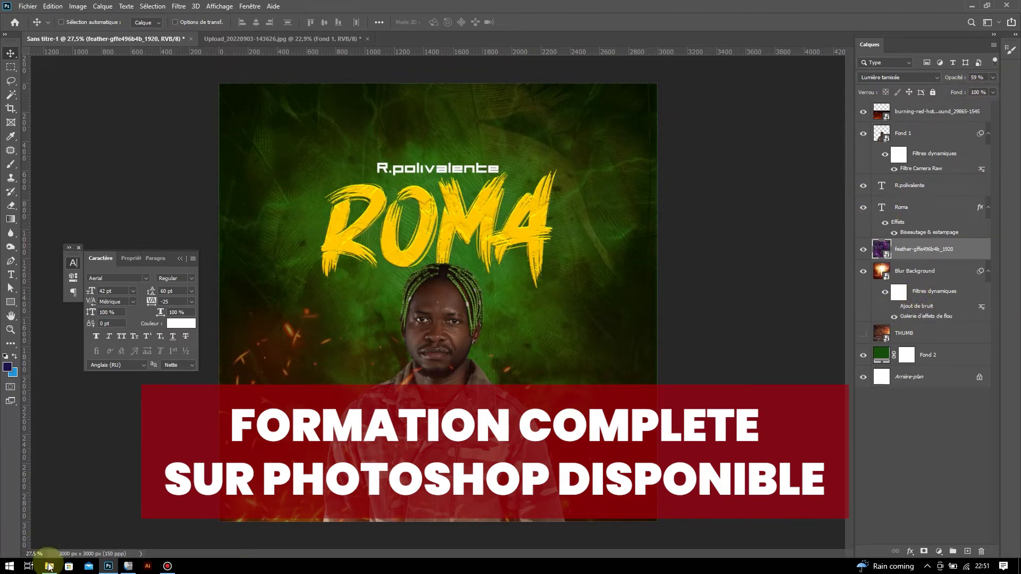
# Step: Add a second sparks image near the top, blended into the poster and repositioned
pyautogui.click(49, 567)
pyautogui.moveTo(470, 266); pyautogui.dragTo(473, 226)
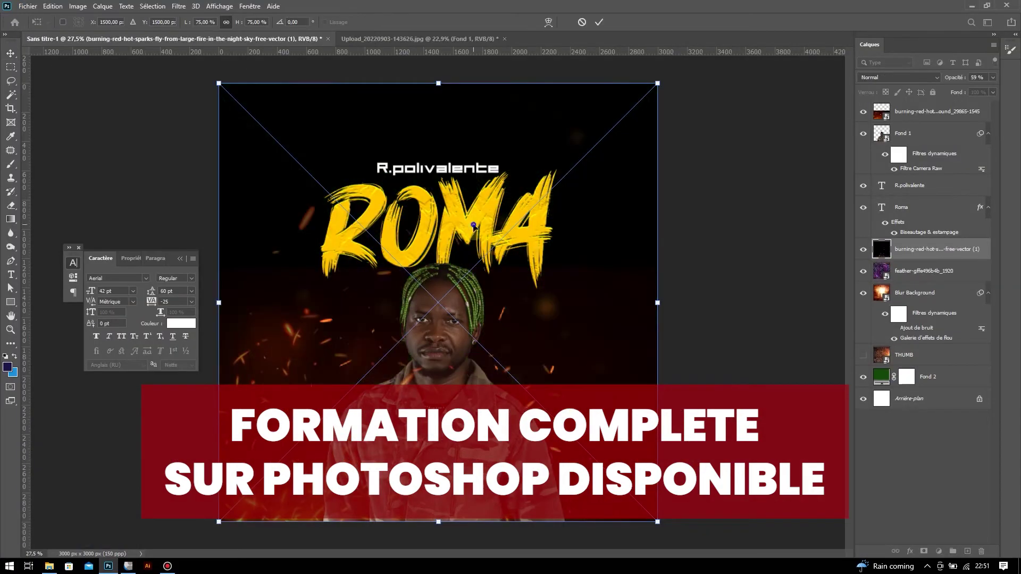
pyautogui.press('Return')
pyautogui.moveTo(905, 249); pyautogui.dragTo(915, 122)
pyautogui.click(898, 77)
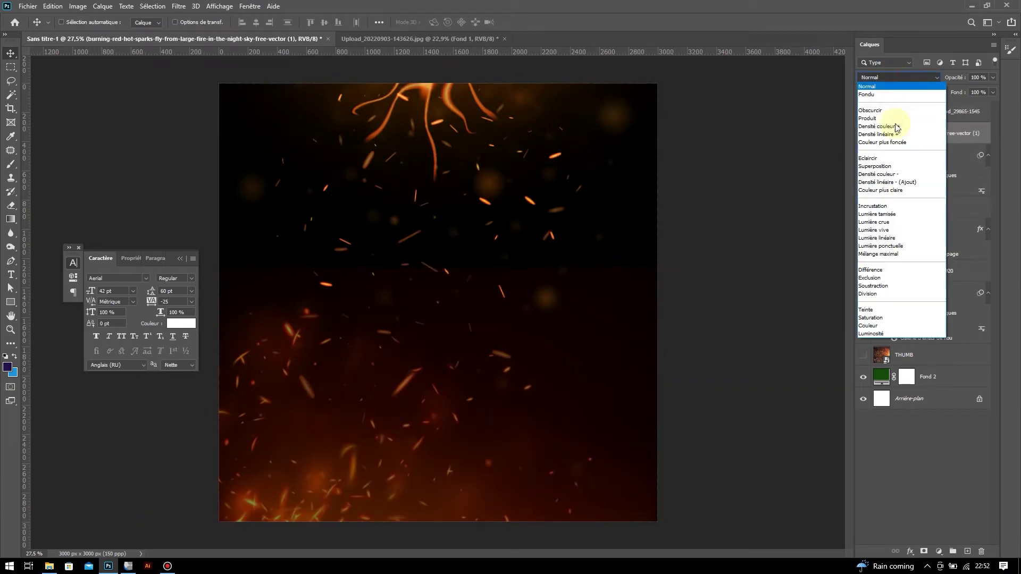
pyautogui.click(869, 277)
pyautogui.moveTo(564, 175); pyautogui.dragTo(595, 58)
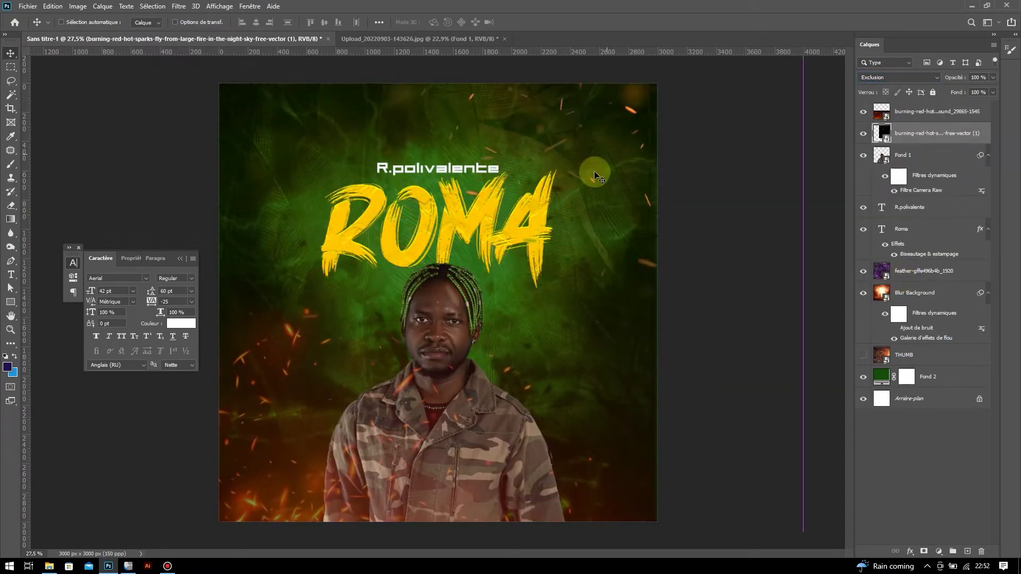
pyautogui.click(913, 114)
pyautogui.moveTo(402, 297); pyautogui.dragTo(410, 297)
# Step: Open the Téléchargements folder in File Explorer and scroll to the top
pyautogui.click(48, 567)
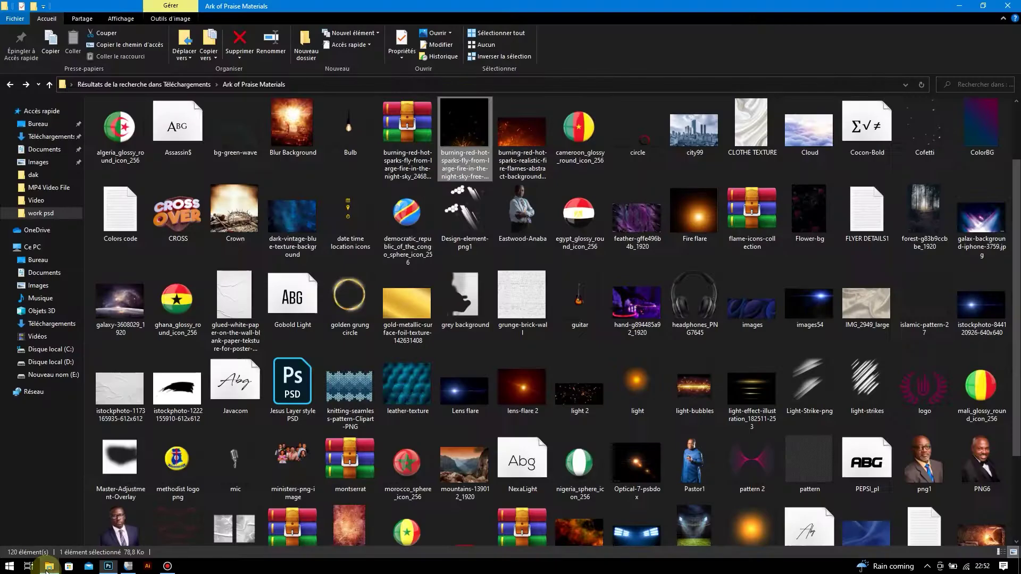
pyautogui.scroll(-3, 417, 301)
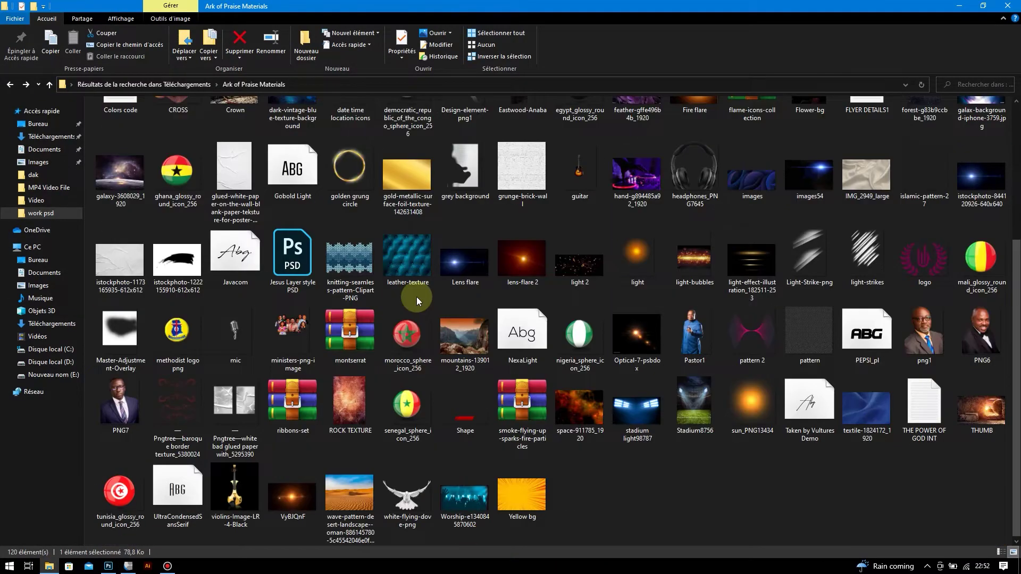
pyautogui.click(51, 136)
pyautogui.scroll(-10, 673, 344)
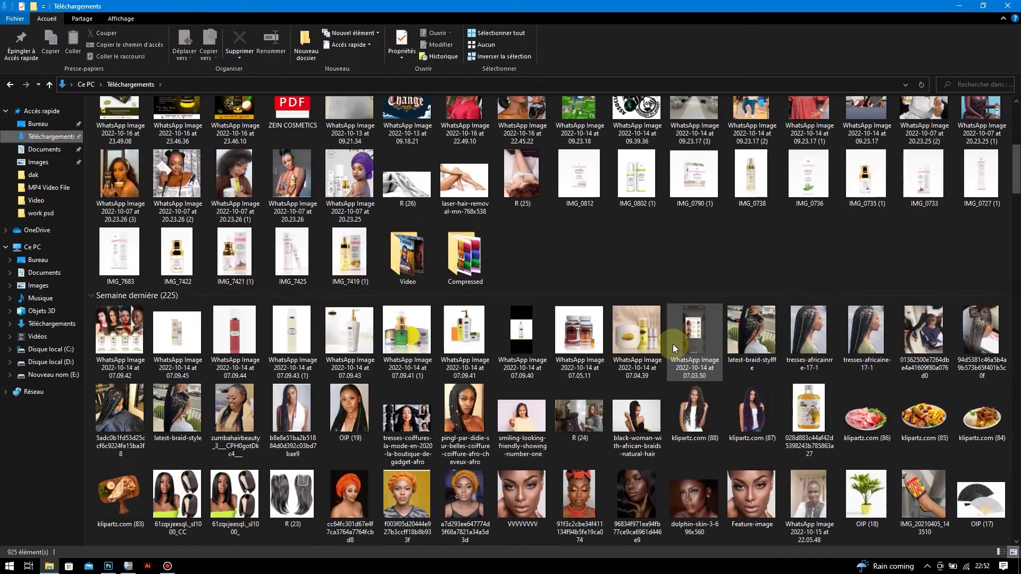
pyautogui.scroll(8, 534, 372)
pyautogui.click(534, 374)
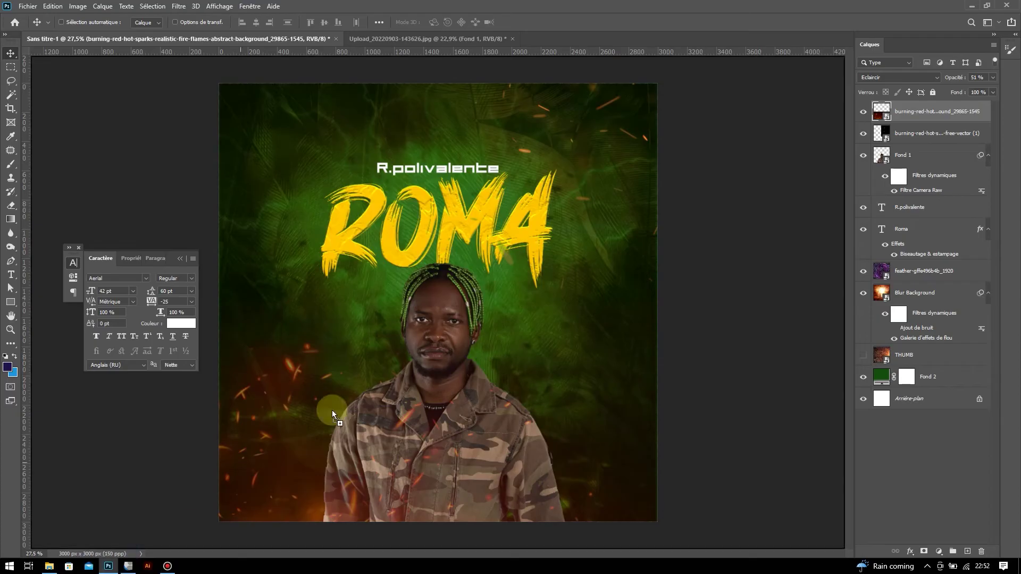
# Step: Place the ZNZ logo small at the poster's bottom-right in Division blend mode so it shows white
pyautogui.moveTo(924, 331); pyautogui.dragTo(392, 228)
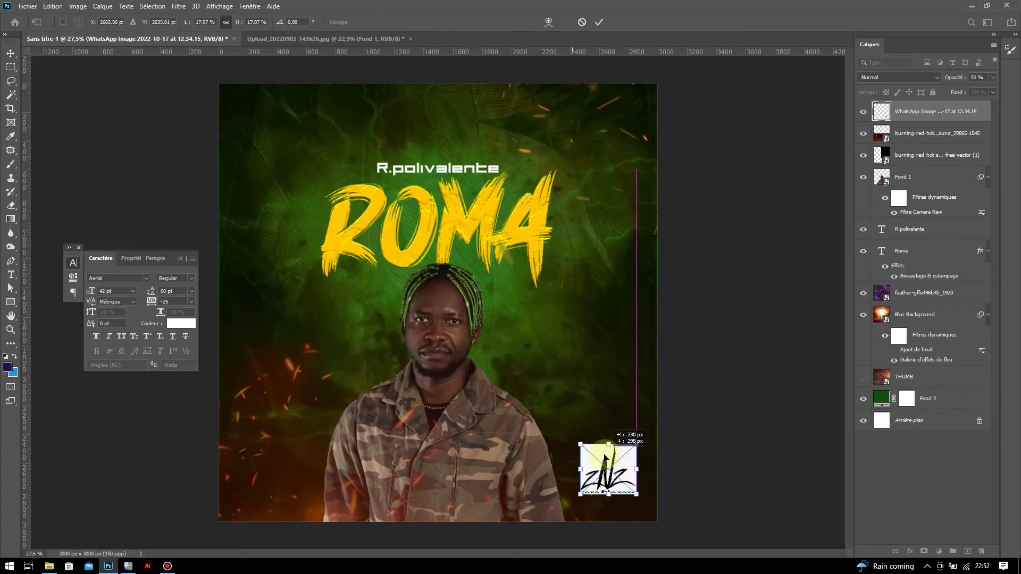
pyautogui.click(898, 77)
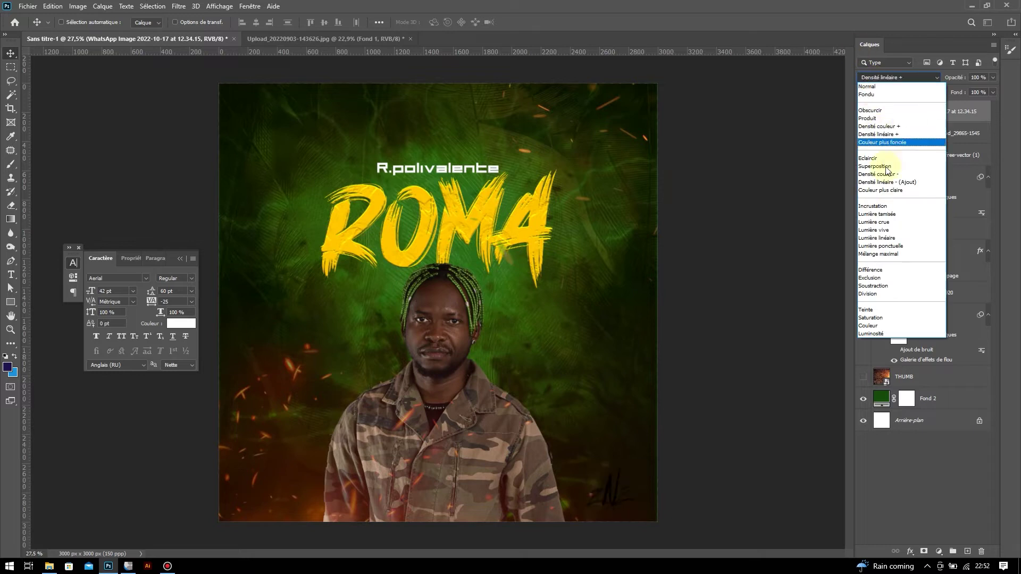
pyautogui.click(911, 303)
# Step: Enlarge the Fond 1 portrait photo to about 138%
pyautogui.click(910, 185)
pyautogui.hotkey('ctrl', 't')
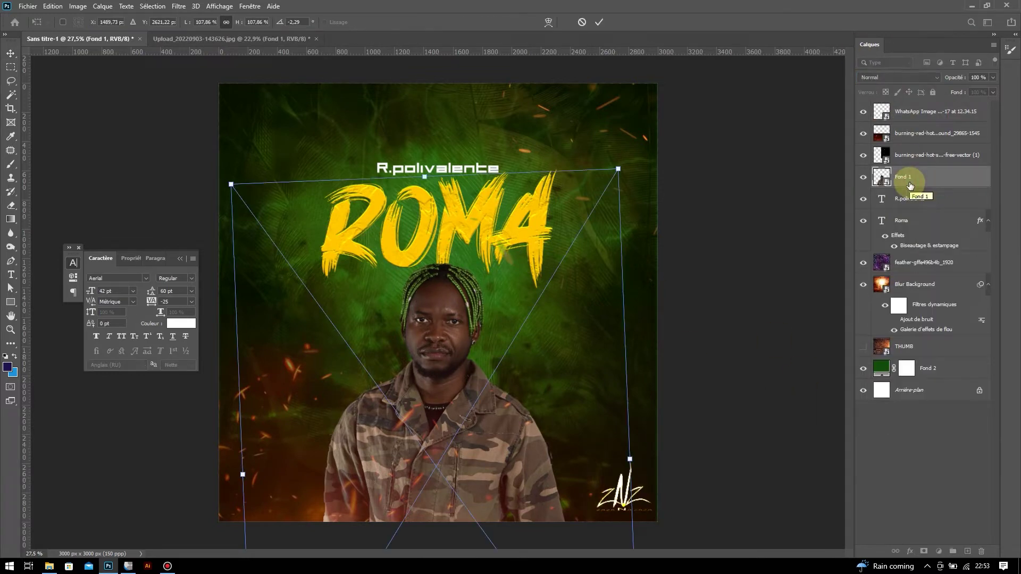
pyautogui.moveTo(424, 177); pyautogui.dragTo(442, 111)
pyautogui.press('Return')
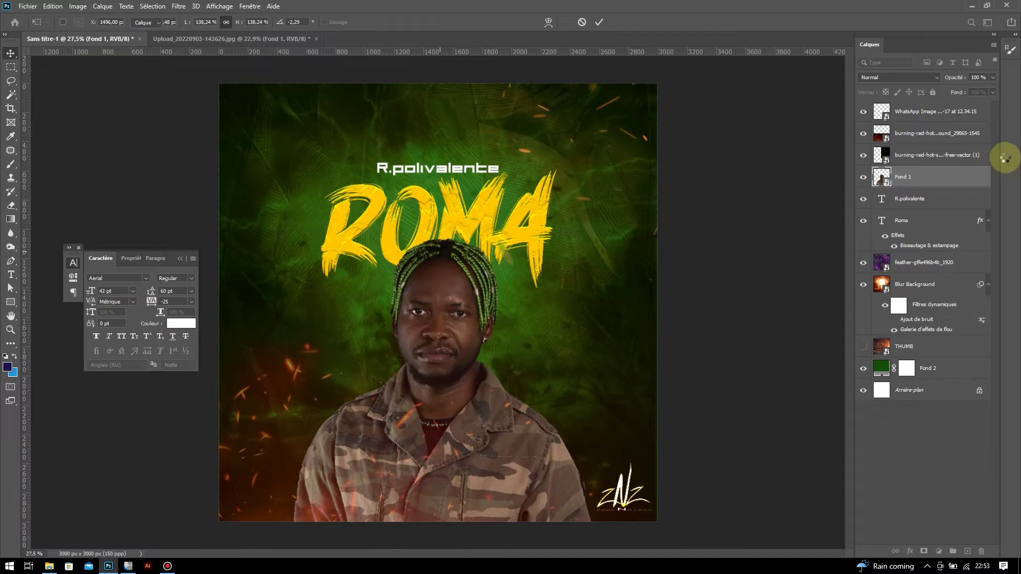
# Step: Move the Roma title and R.polivalente layers slightly upward
pyautogui.click(911, 253)
pyautogui.keyDown('shift'); pyautogui.click(912, 230); pyautogui.keyUp('shift')
pyautogui.hotkey('ctrl', 't')
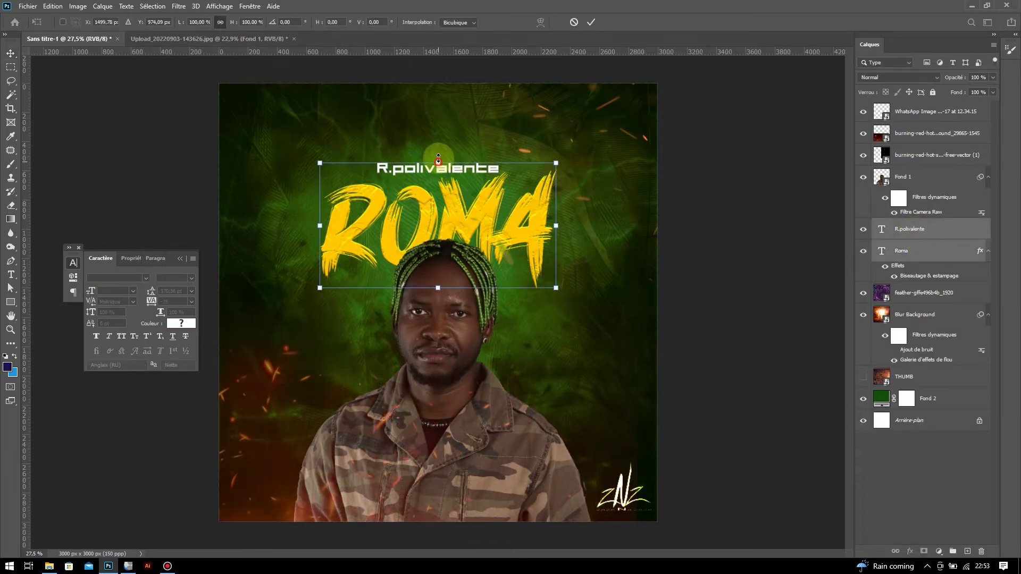
pyautogui.moveTo(447, 244); pyautogui.dragTo(447, 223)
pyautogui.press('Return')
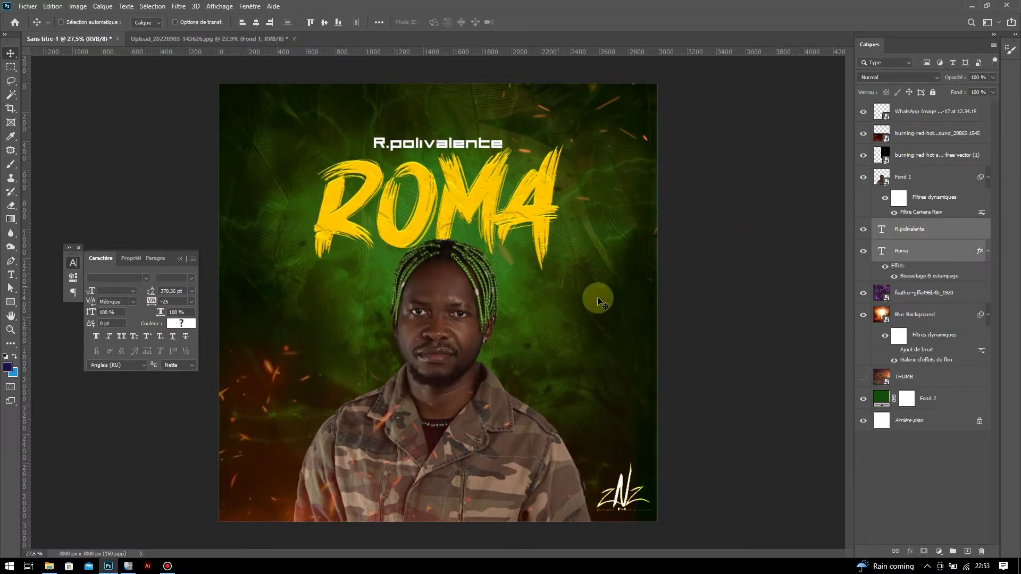
# Step: Try Shadows/Highlights on the Blur Background layer, then cancel it
pyautogui.click(905, 315)
pyautogui.click(77, 6)
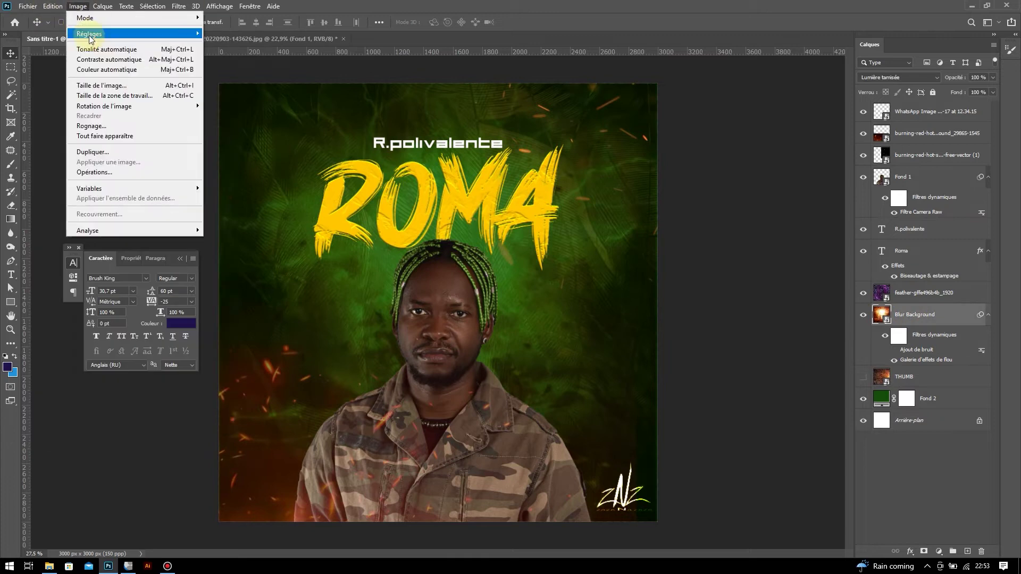
pyautogui.click(239, 222)
pyautogui.moveTo(451, 80); pyautogui.dragTo(671, 52)
pyautogui.moveTo(710, 237)
pyautogui.mouseDown()
pyautogui.moveTo(573, 237)
pyautogui.moveTo(713, 230)
pyautogui.mouseUp()
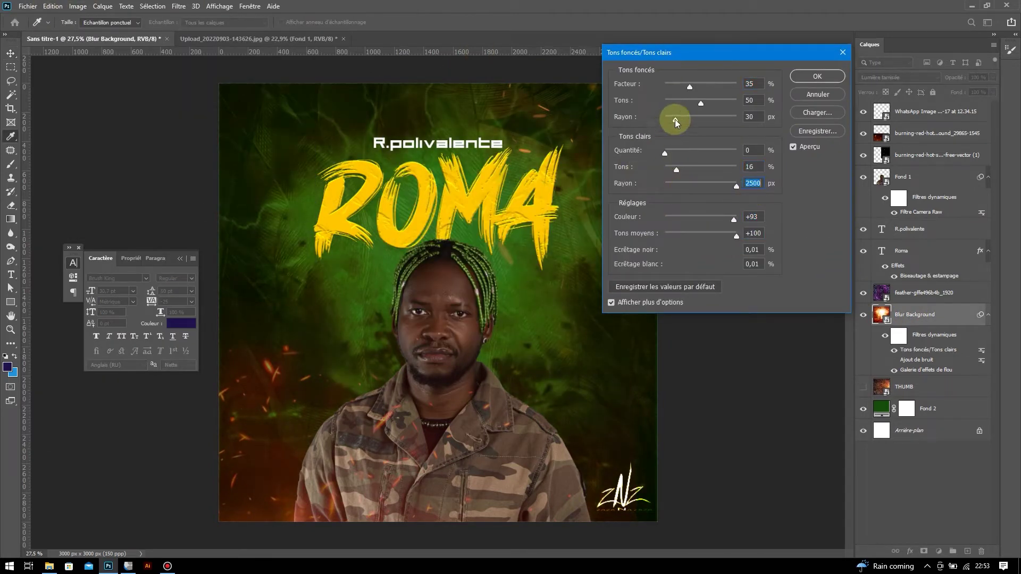
pyautogui.moveTo(757, 121); pyautogui.dragTo(658, 124)
pyautogui.click(818, 94)
# Step: Apply a Gaussian blur of about 5 pixels to the purple feather layer
pyautogui.click(102, 6)
pyautogui.click(179, 6)
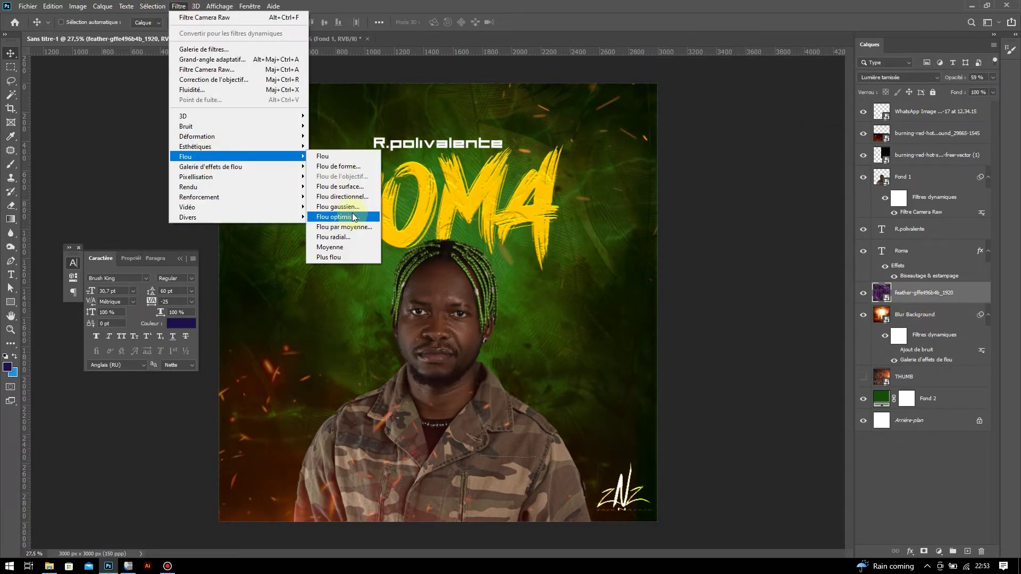
pyautogui.click(336, 206)
pyautogui.moveTo(700, 288); pyautogui.dragTo(685, 292)
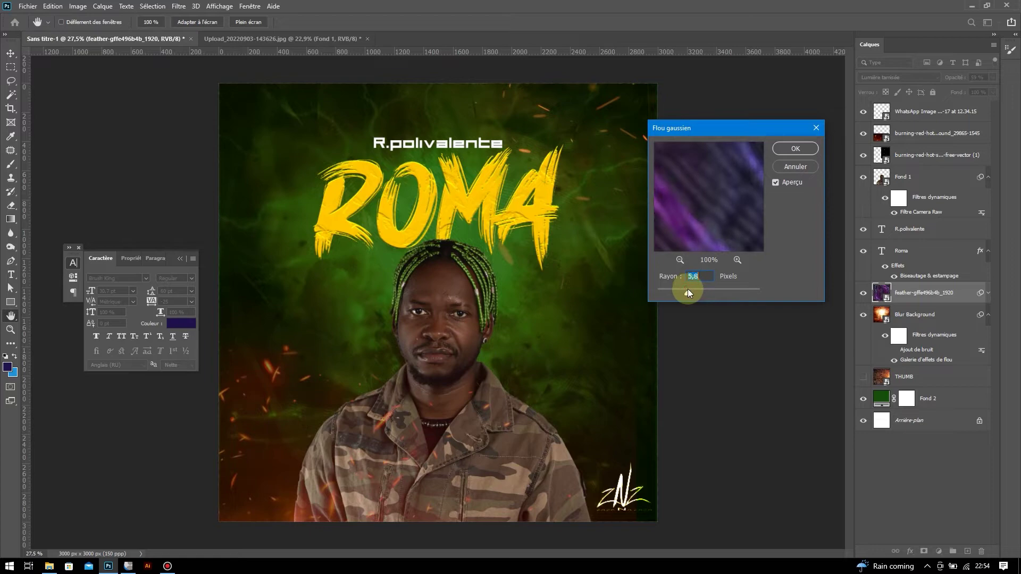
pyautogui.press('Return')
# Step: Place the grunge brick wall texture from the Ark of Praise Materials folder over the whole canvas
pyautogui.click(49, 566)
pyautogui.click(10, 85)
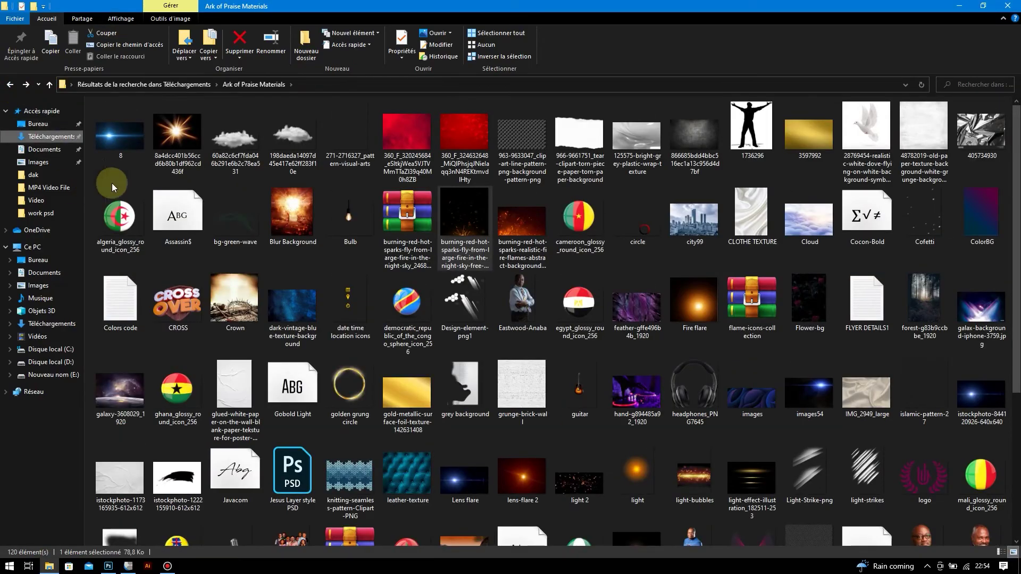
pyautogui.click(704, 320)
pyautogui.moveTo(522, 383)
pyautogui.mouseDown()
pyautogui.moveTo(435, 367)
pyautogui.moveTo(435, 522)
pyautogui.mouseUp()
pyautogui.press('Return')
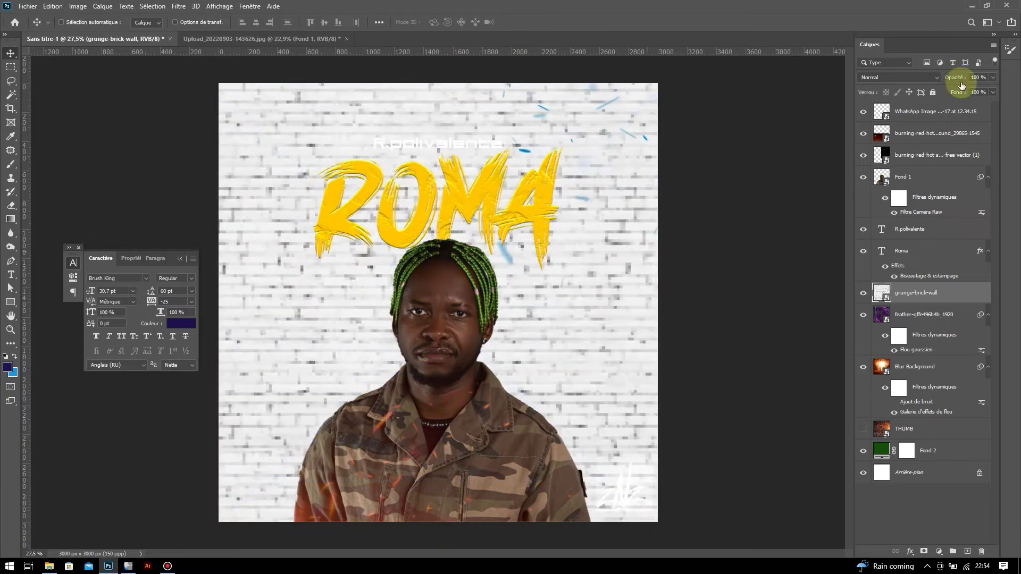
# Step: Set the brick wall to Division at about 38% opacity and move it to the top of the stack
pyautogui.click(904, 77)
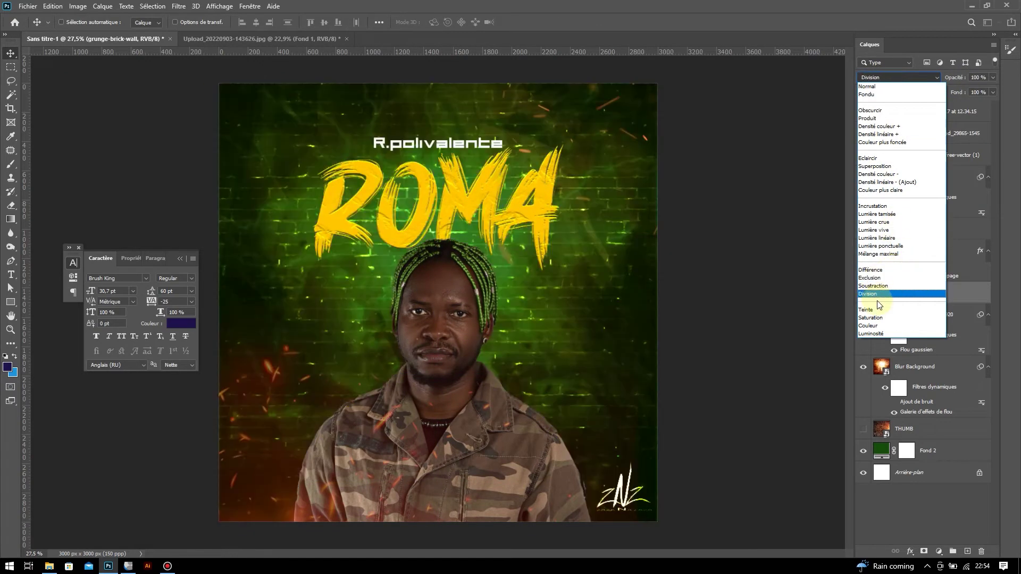
pyautogui.click(867, 293)
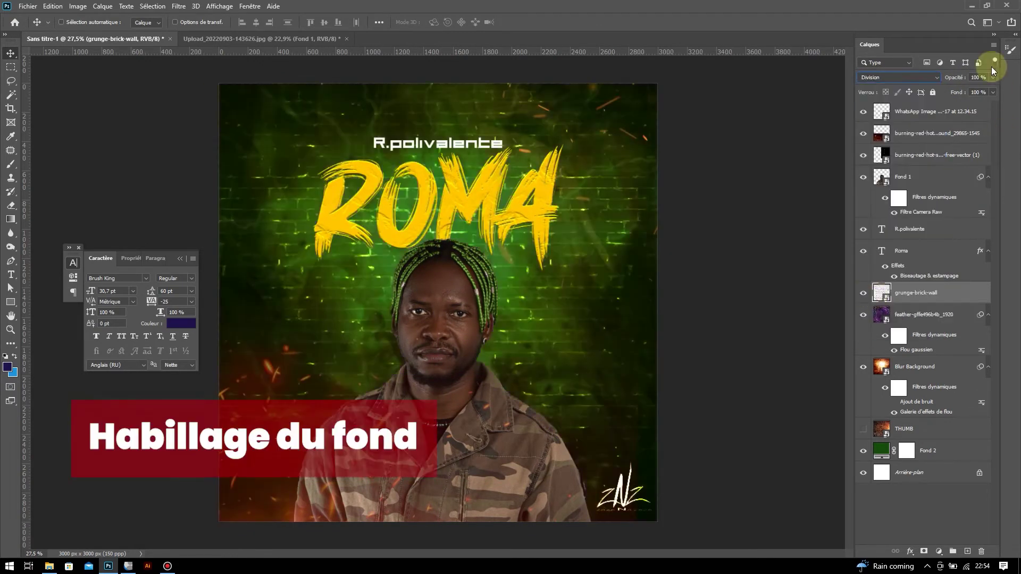
pyautogui.moveTo(993, 78); pyautogui.dragTo(957, 87)
pyautogui.moveTo(916, 293); pyautogui.dragTo(915, 111)
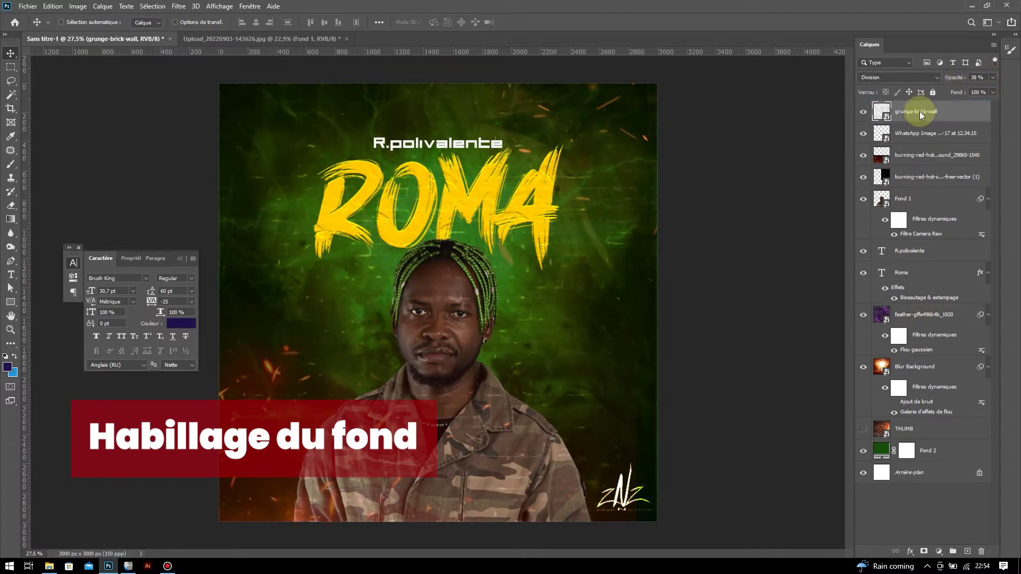
pyautogui.moveTo(965, 89); pyautogui.dragTo(960, 89)
# Step: Add layer masks to the brick wall and burning sparks layers, and drop brick wall opacity to 11%
pyautogui.click(924, 552)
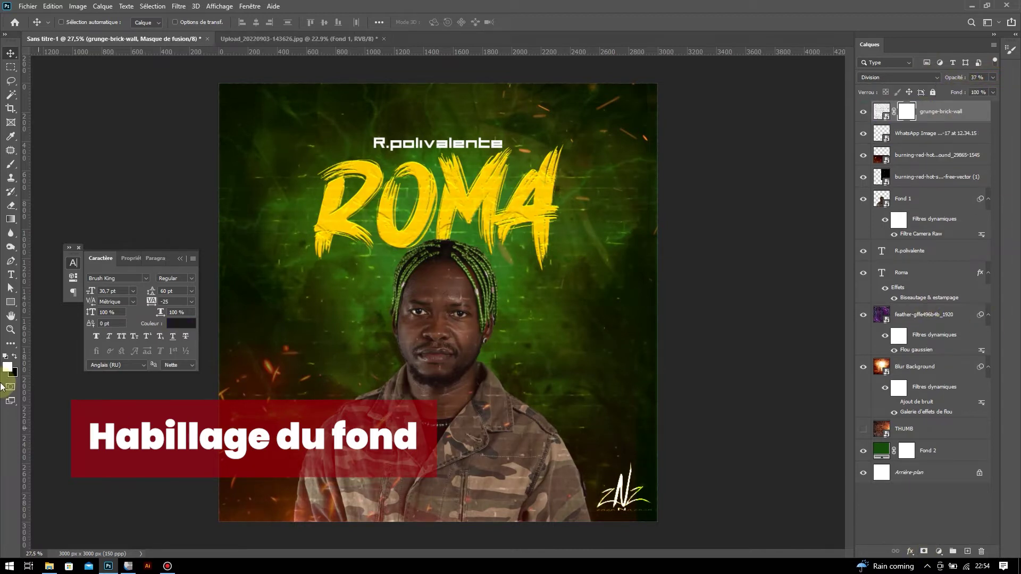
pyautogui.click(880, 166)
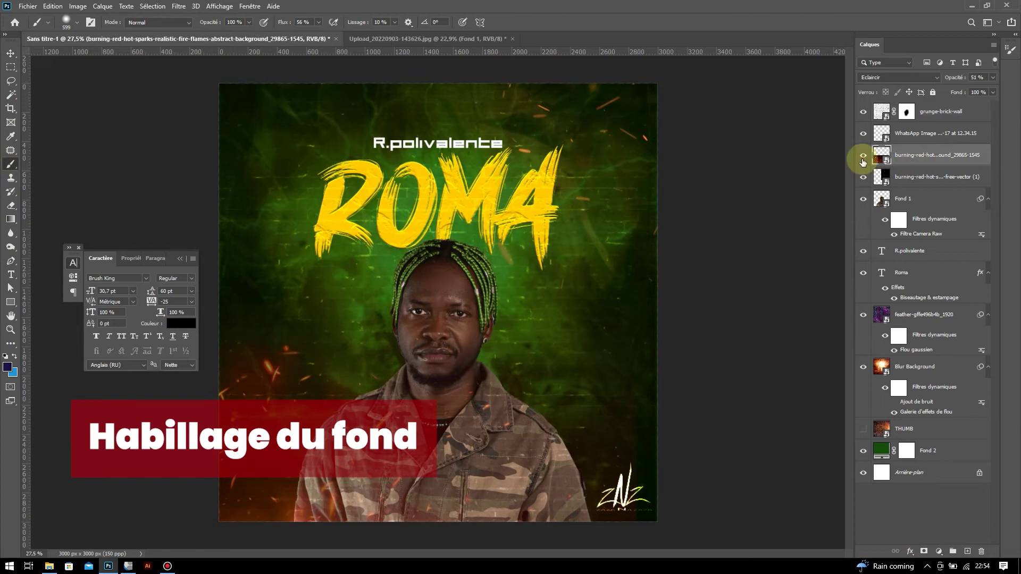
pyautogui.click(925, 552)
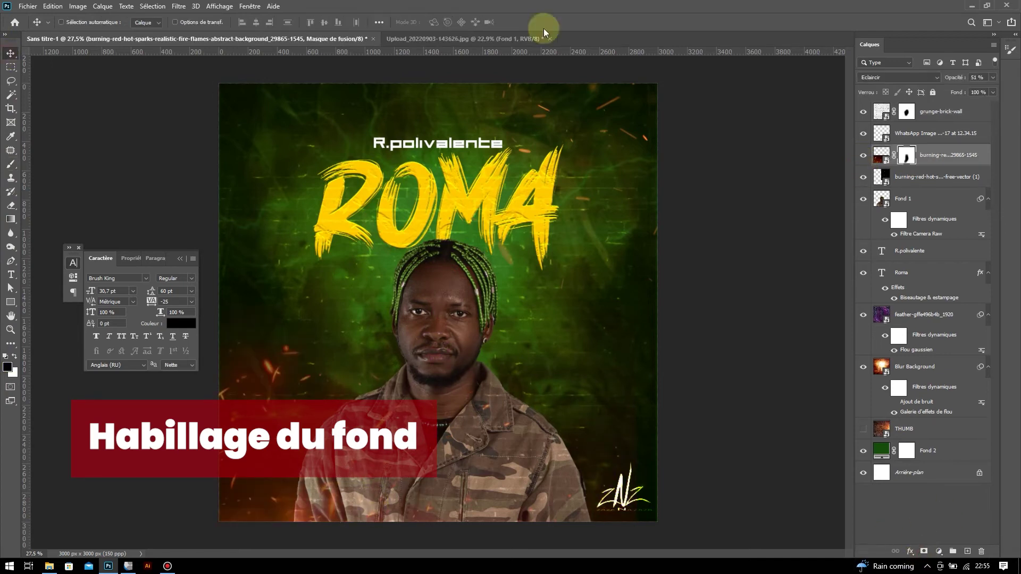
pyautogui.click(8, 54)
pyautogui.click(942, 111)
pyautogui.moveTo(963, 89); pyautogui.dragTo(949, 91)
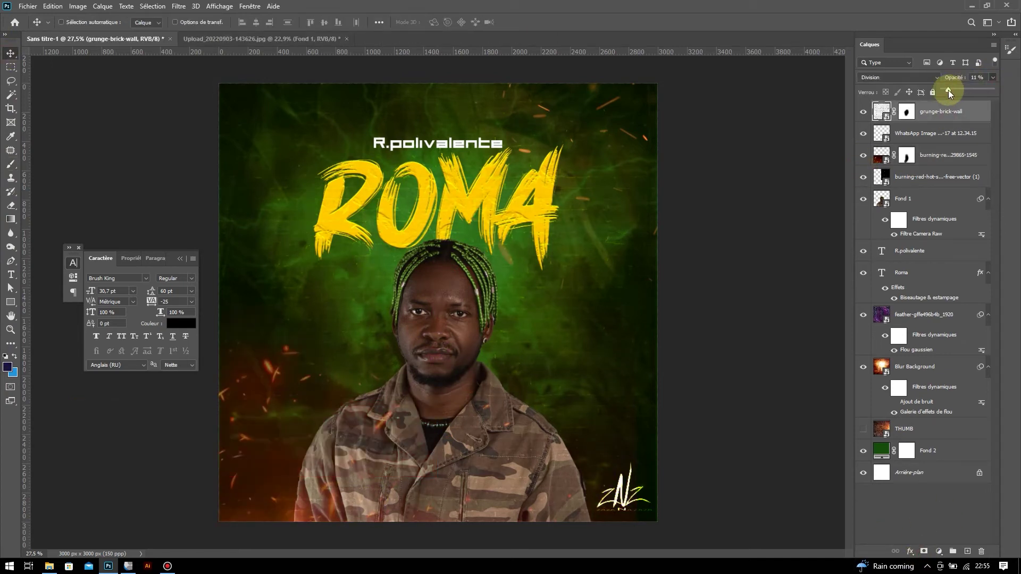
# Step: Transform the ZNZ logo layer and confirm it
pyautogui.click(914, 133)
pyautogui.hotkey('ctrl', 't')
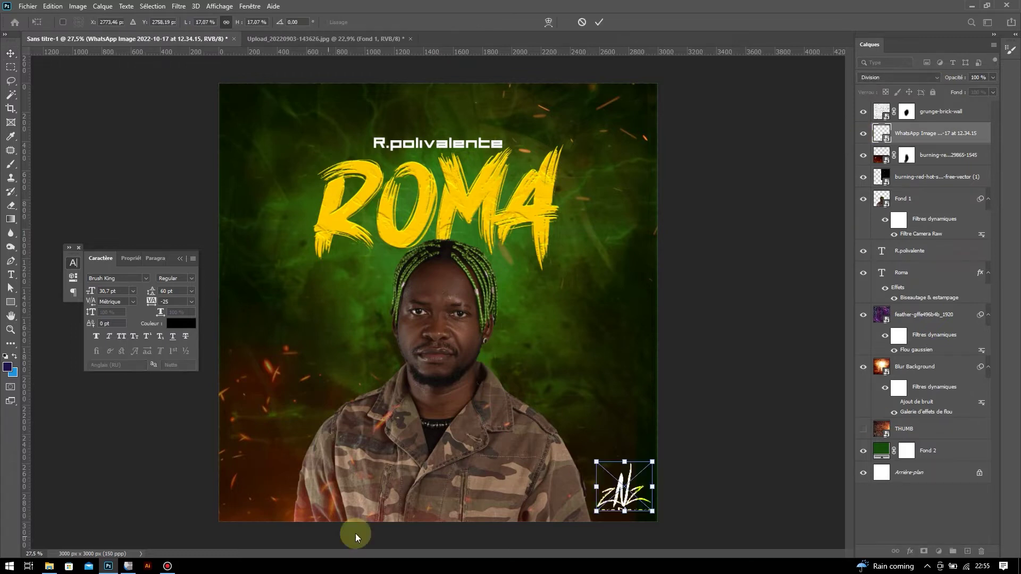
pyautogui.doubleClick(645, 504)
# Step: Open the social icons image from the Downloads folder in Photoshop
pyautogui.click(88, 566)
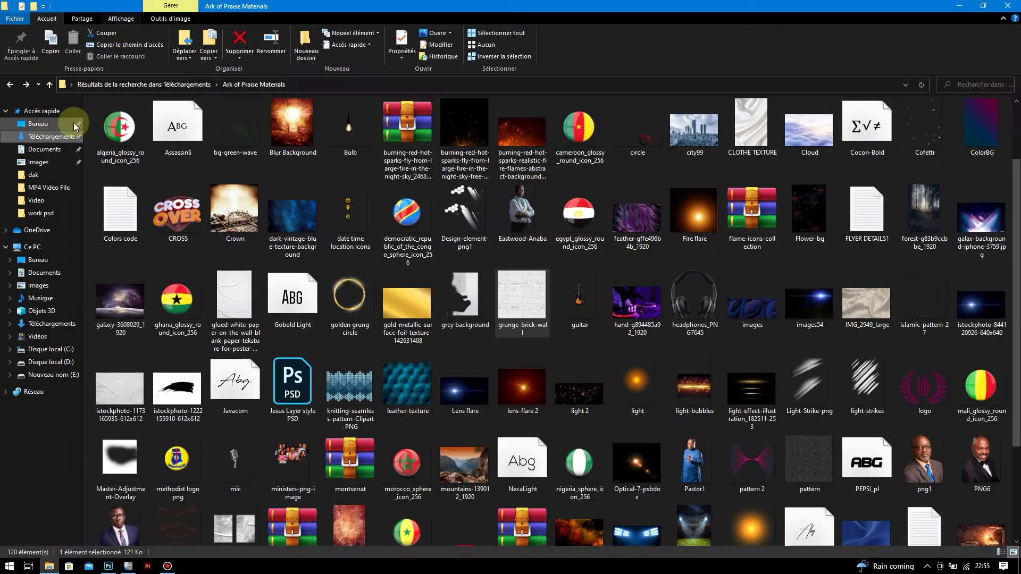
pyautogui.click(51, 136)
pyautogui.rightClick(688, 348)
pyautogui.click(587, 392)
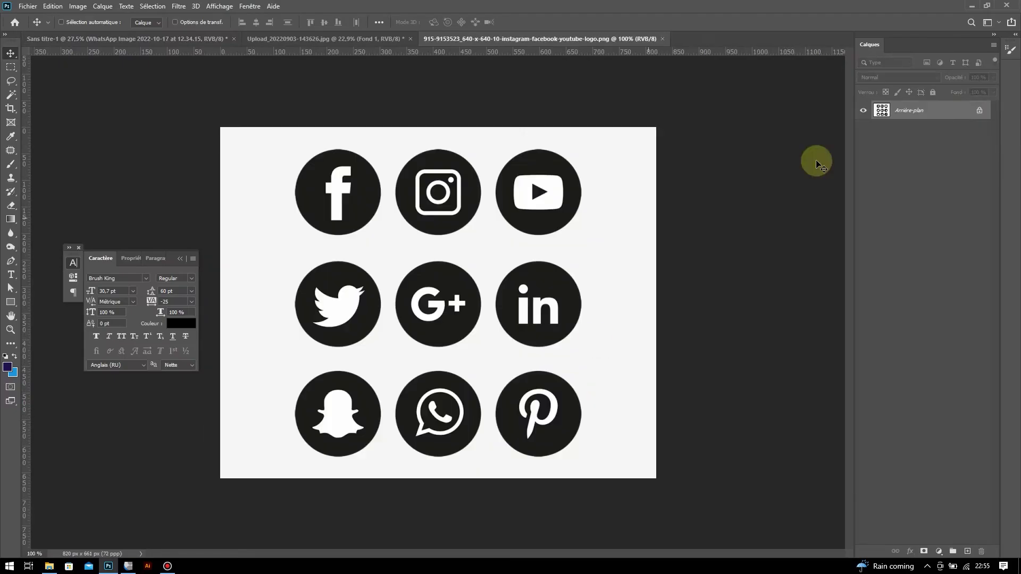
# Step: Copy the top row of Facebook, Instagram and YouTube icons into the poster's bottom, then start a text line beside them
pyautogui.click(978, 112)
pyautogui.press('m')
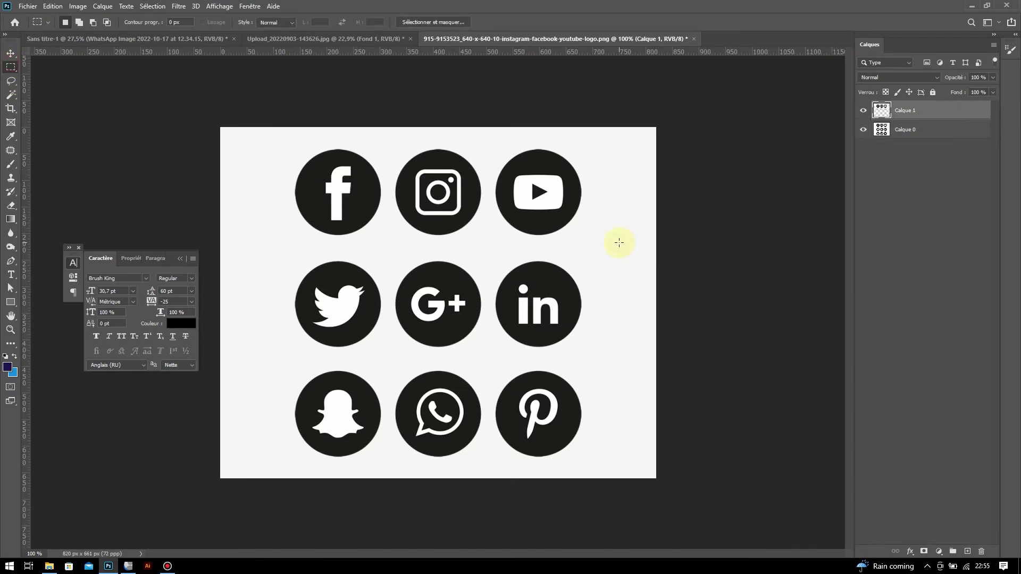
pyautogui.click(8, 53)
pyautogui.moveTo(439, 192)
pyautogui.mouseDown()
pyautogui.moveTo(469, 452)
pyautogui.moveTo(396, 452)
pyautogui.mouseUp()
pyautogui.hotkey('ctrl', 't')
pyautogui.press('Return')
pyautogui.click(435, 451)
pyautogui.write('R.POLIVALENTE')
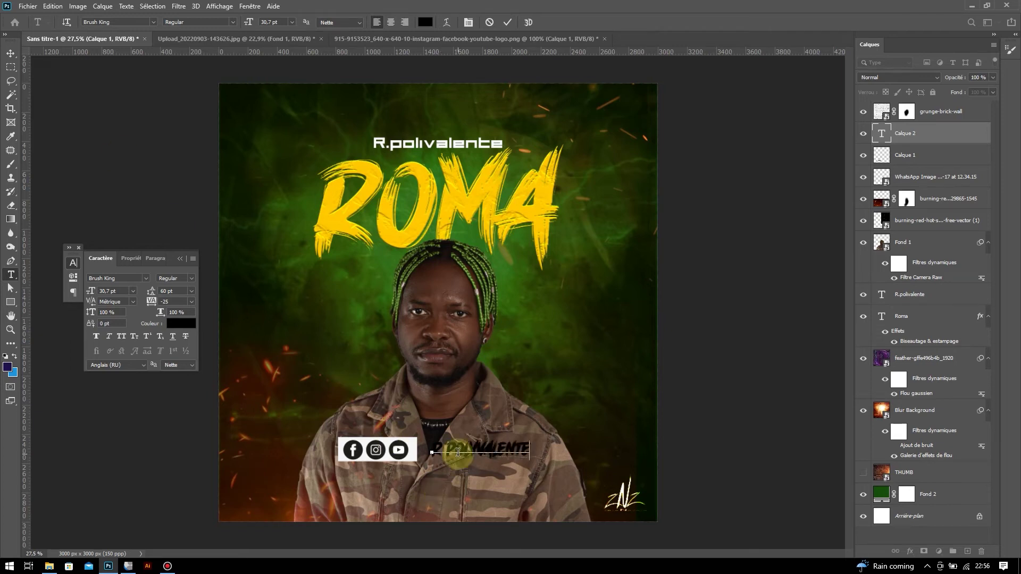
# Step: Make the R.POLIVALENTE name Bebas, white, and enlarged to match the icons
pyautogui.click(145, 278)
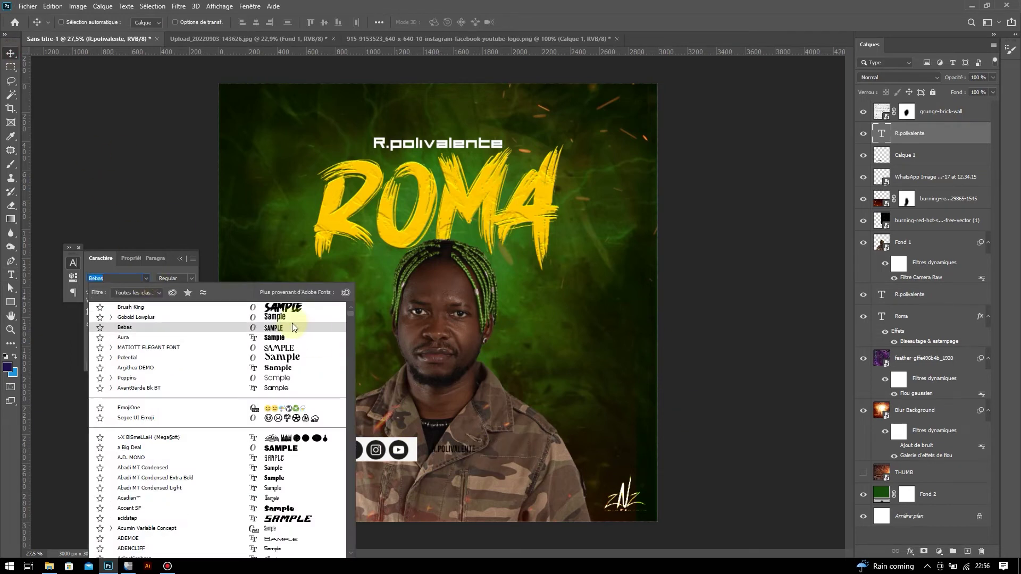
pyautogui.click(292, 323)
pyautogui.hotkey('ctrl', 't')
pyautogui.moveTo(559, 433)
pyautogui.mouseDown()
pyautogui.moveTo(631, 424)
pyautogui.moveTo(568, 425)
pyautogui.mouseUp()
pyautogui.press('Return')
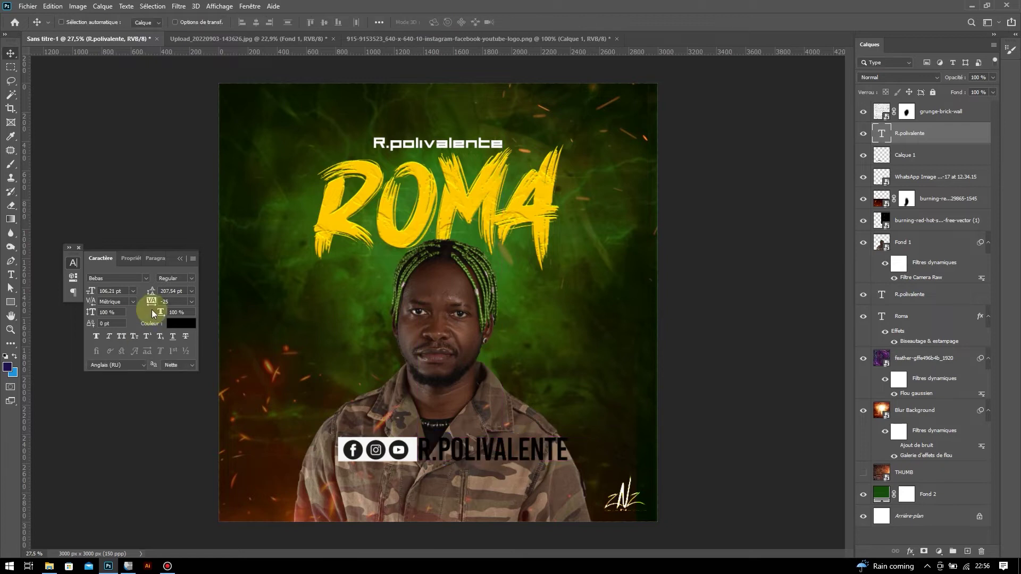
pyautogui.click(181, 324)
pyautogui.moveTo(753, 427); pyautogui.dragTo(714, 374)
pyautogui.click(965, 371)
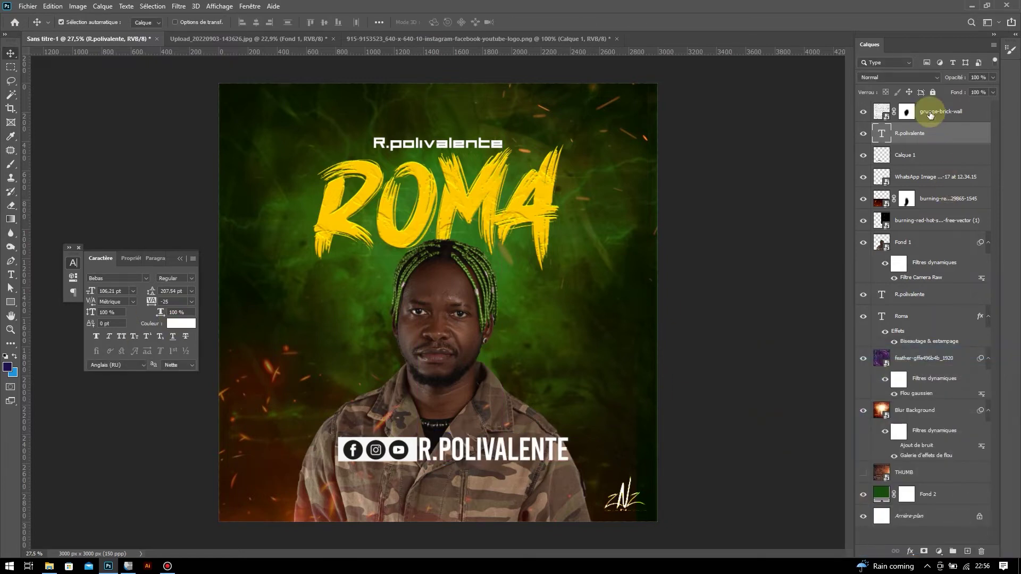
# Step: Shrink the icons-and-name strip into the bottom-left corner and reposition the portrait photo
pyautogui.keyDown('ctrl'); pyautogui.click(915, 154); pyautogui.keyUp('ctrl')
pyautogui.hotkey('ctrl', 't')
pyautogui.moveTo(567, 450)
pyautogui.mouseDown()
pyautogui.moveTo(470, 445)
pyautogui.moveTo(301, 506)
pyautogui.mouseUp()
pyautogui.press('Return')
pyautogui.click(461, 304)
pyautogui.moveTo(434, 302); pyautogui.dragTo(307, 506)
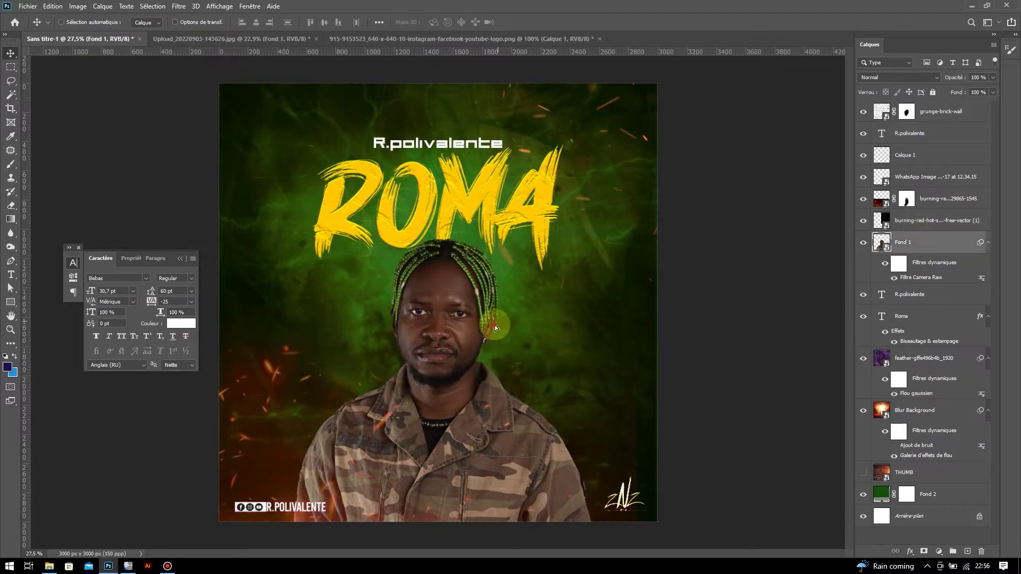
# Step: Set the R.polivalente handle text's font to Poppins
pyautogui.click(910, 132)
pyautogui.click(113, 291)
pyautogui.click(145, 278)
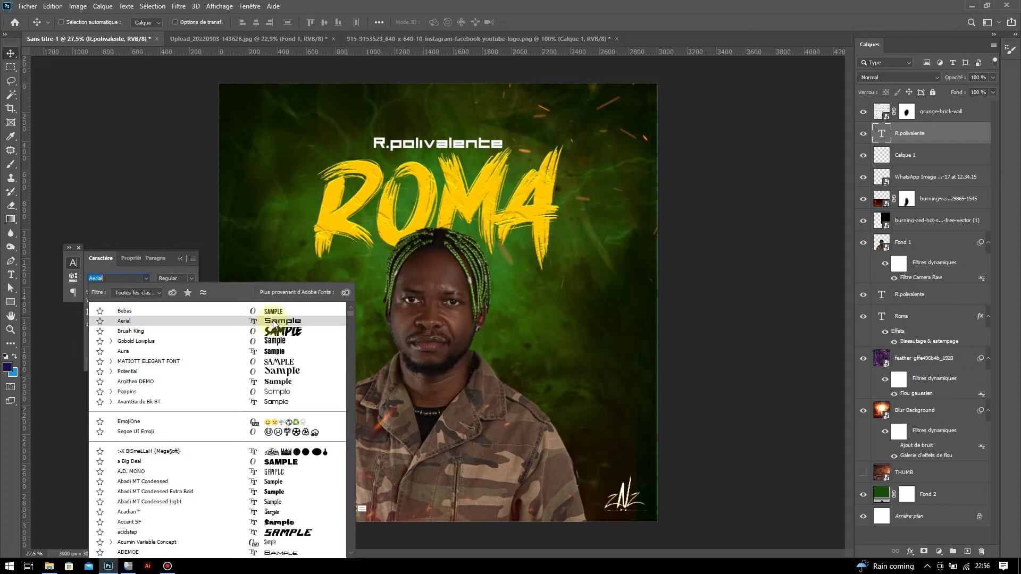
pyautogui.click(286, 392)
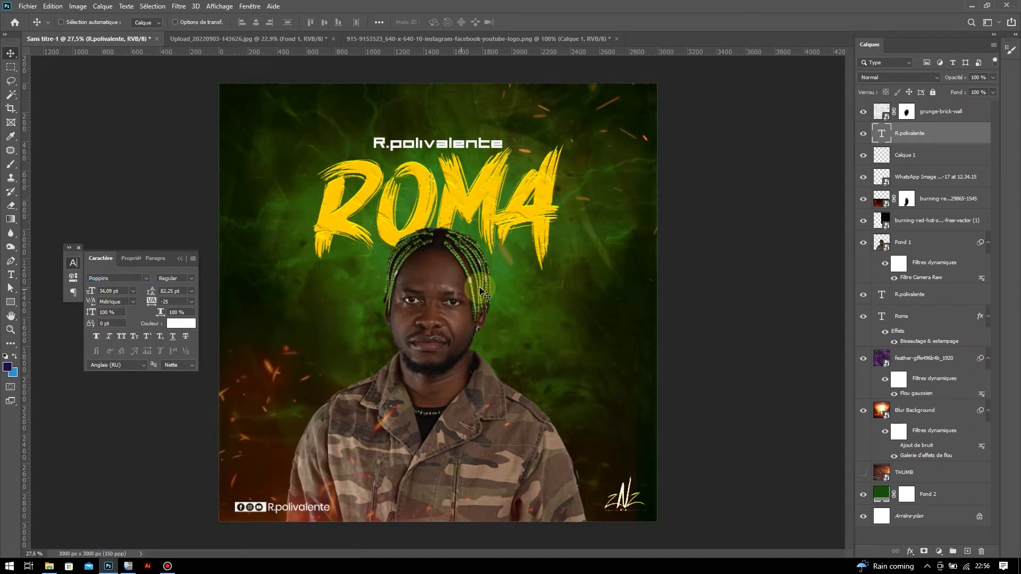
pyautogui.click(915, 155)
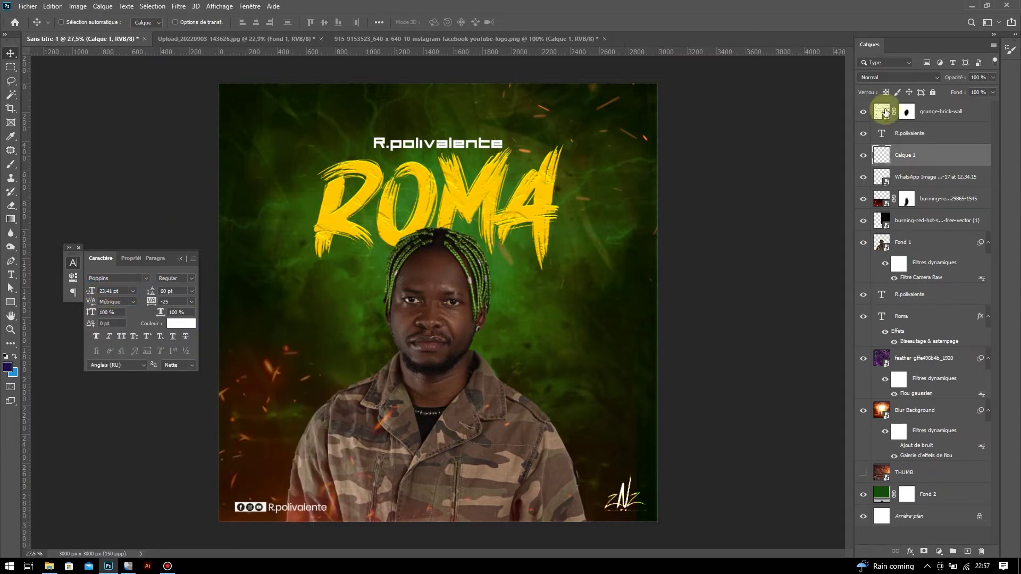
# Step: Set Calque 1 to Division blending, then centre and slightly enlarge the ROMA title
pyautogui.click(899, 77)
pyautogui.click(896, 293)
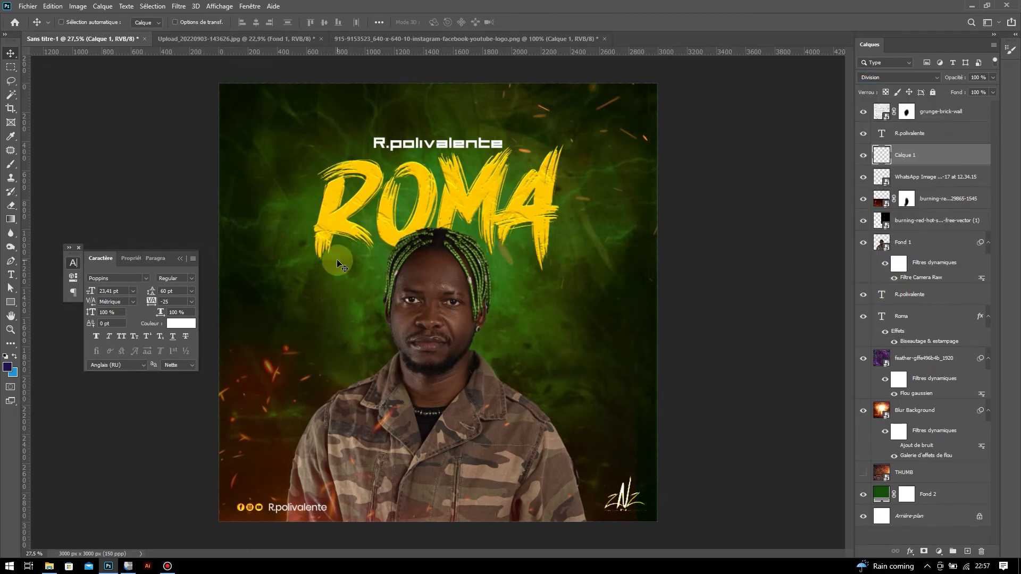
pyautogui.click(904, 315)
pyautogui.hotkey('ctrl', 't')
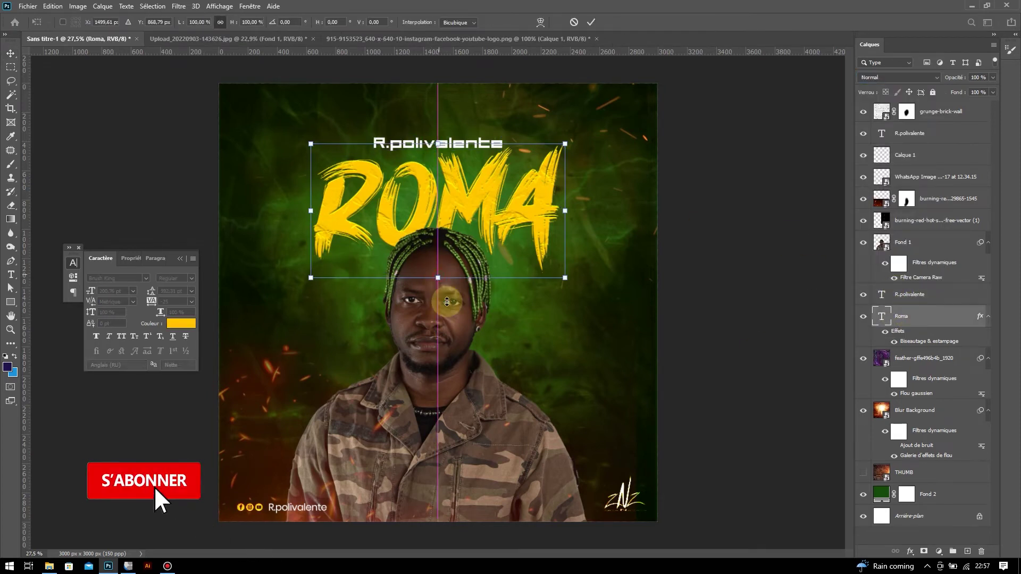
pyautogui.press('Return')
pyautogui.moveTo(447, 301); pyautogui.dragTo(437, 226)
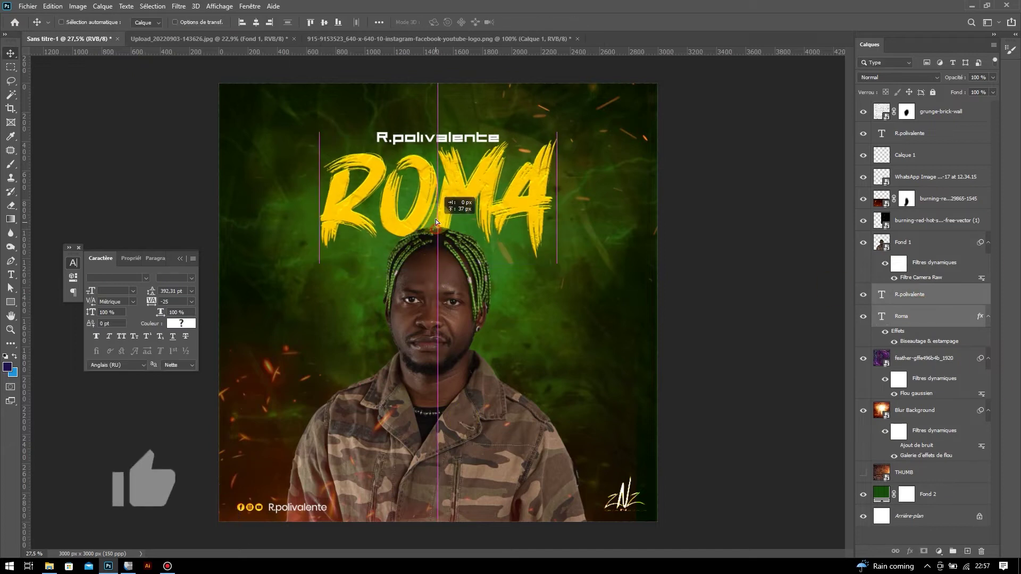
pyautogui.hotkey('ctrl', 't')
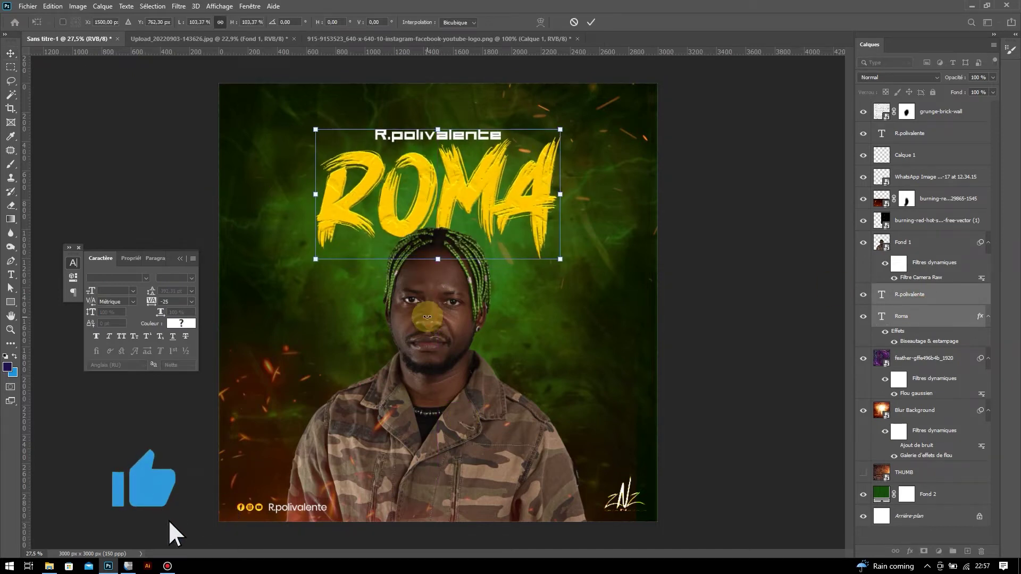
pyautogui.click(451, 297)
# Step: Reposition the burning sparks layer over the cover
pyautogui.click(899, 241)
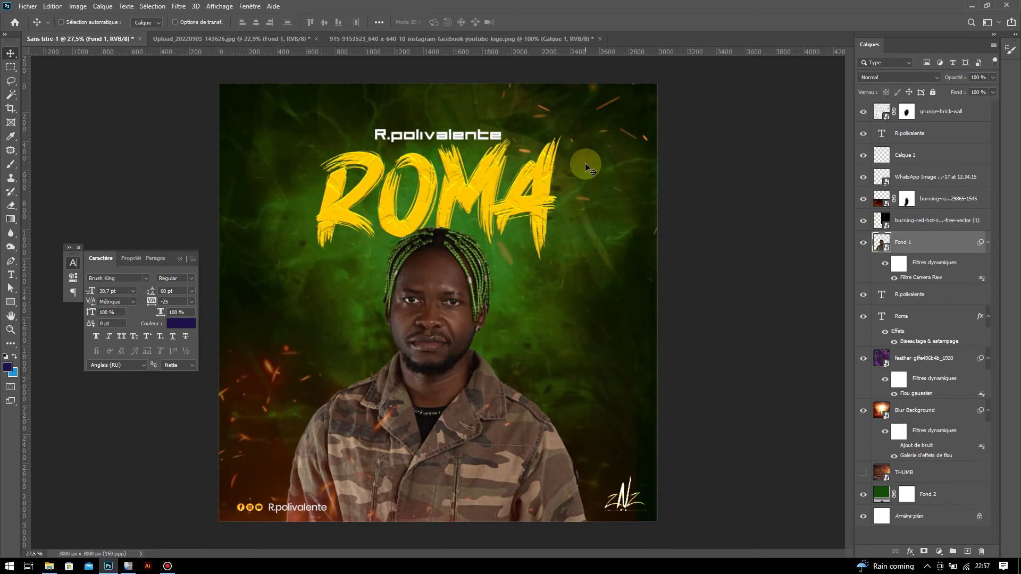
pyautogui.click(940, 213)
pyautogui.hotkey('ctrl', 't')
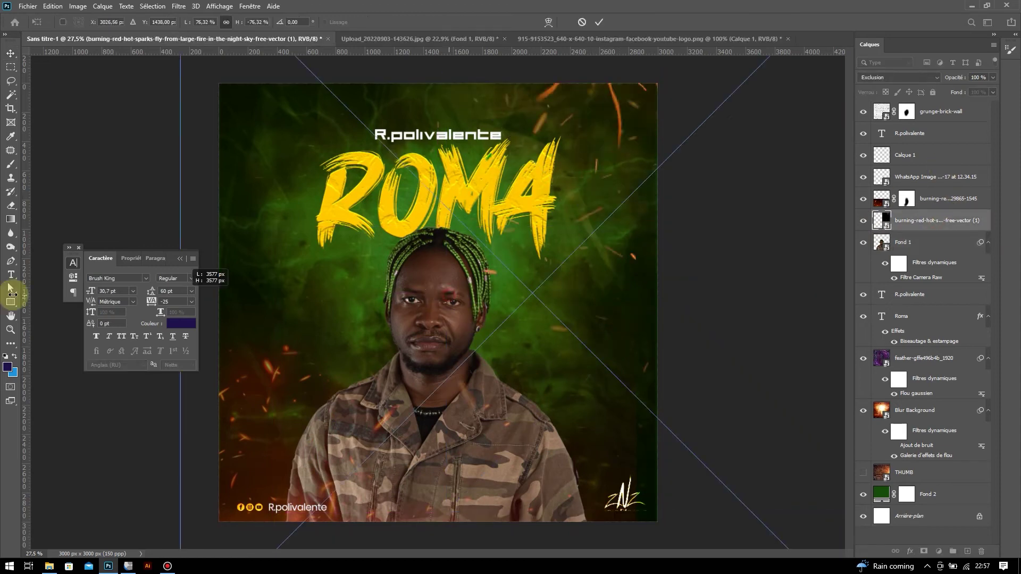
pyautogui.moveTo(553, 355); pyautogui.dragTo(616, 244)
pyautogui.press('Return')
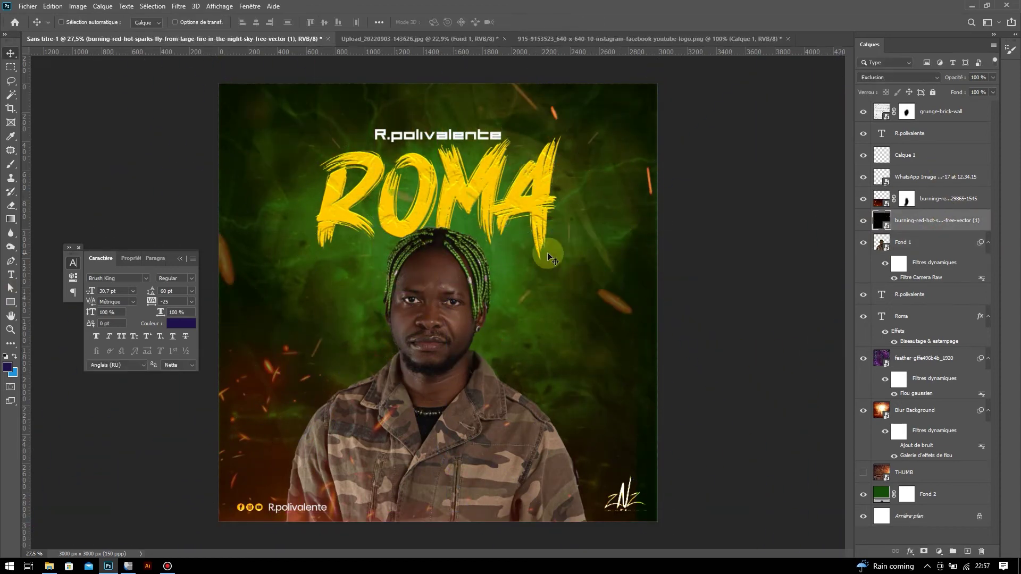
# Step: Lower the grunge-brick-wall layer's opacity to 25%
pyautogui.click(942, 112)
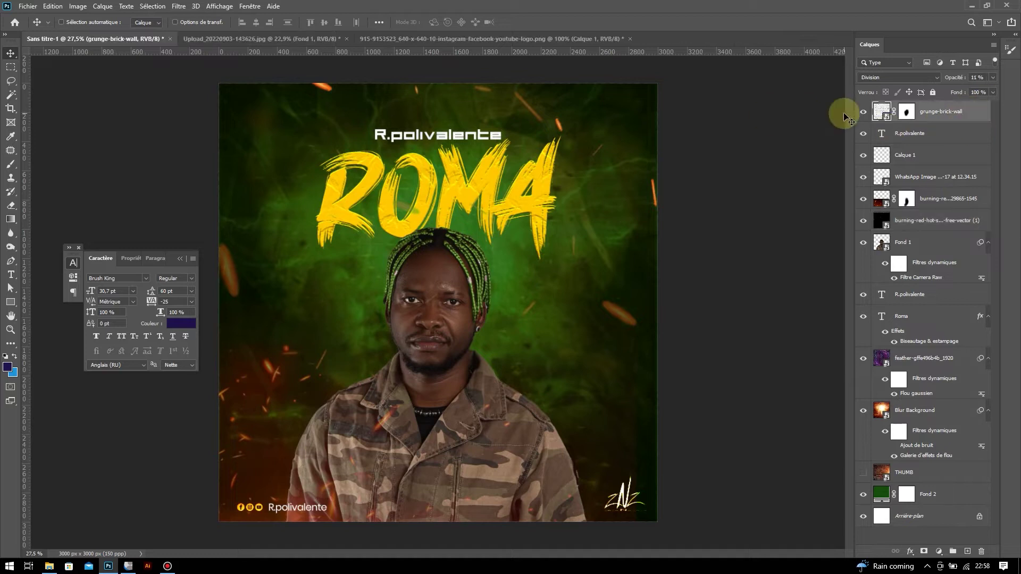
pyautogui.moveTo(961, 91); pyautogui.dragTo(956, 91)
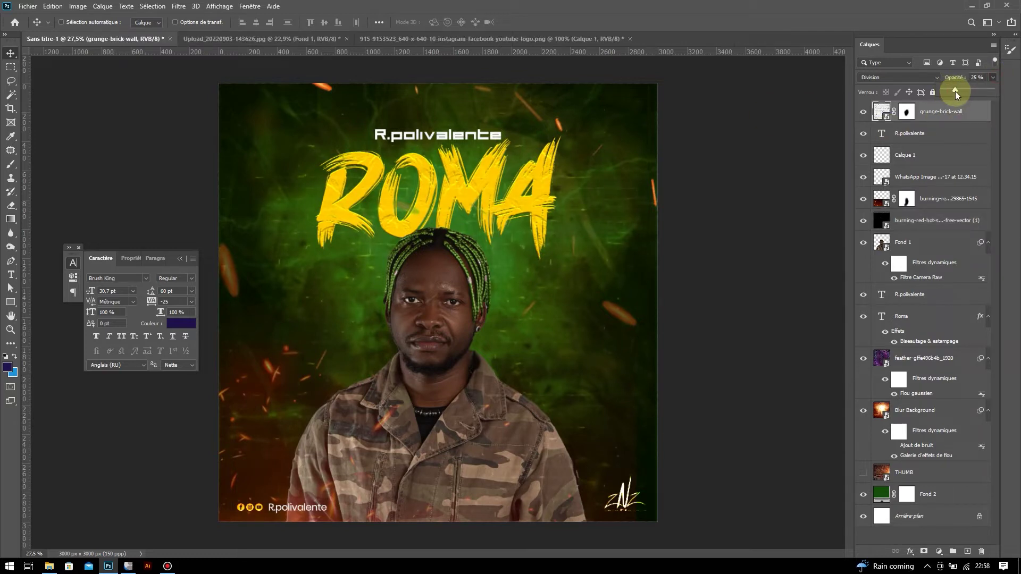
pyautogui.click(938, 242)
pyautogui.click(78, 6)
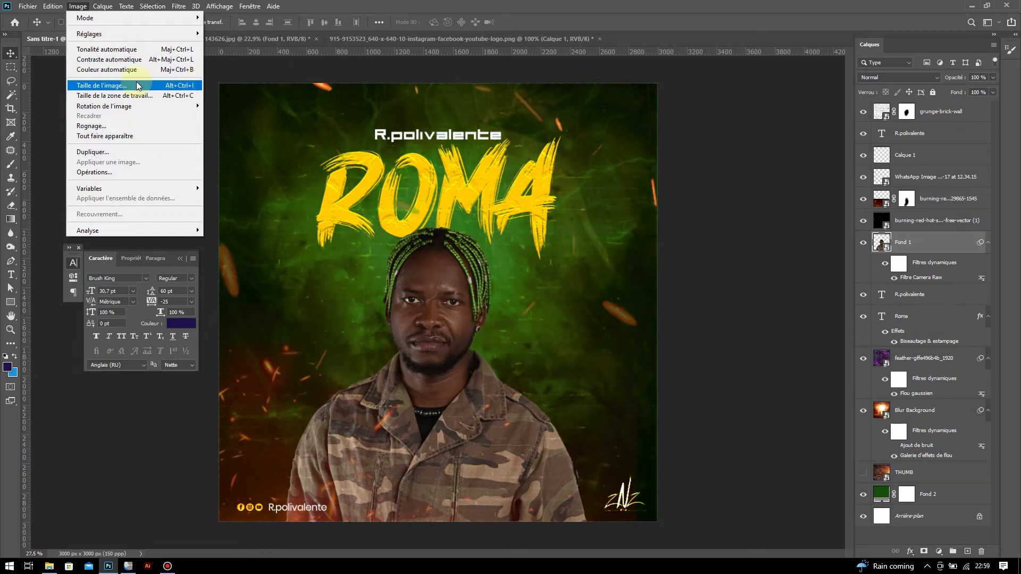
# Step: Apply Tons foncés/Tons clairs to Fond 1, cutting shadow amount and midtone contrast to -32
pyautogui.click(176, 33)
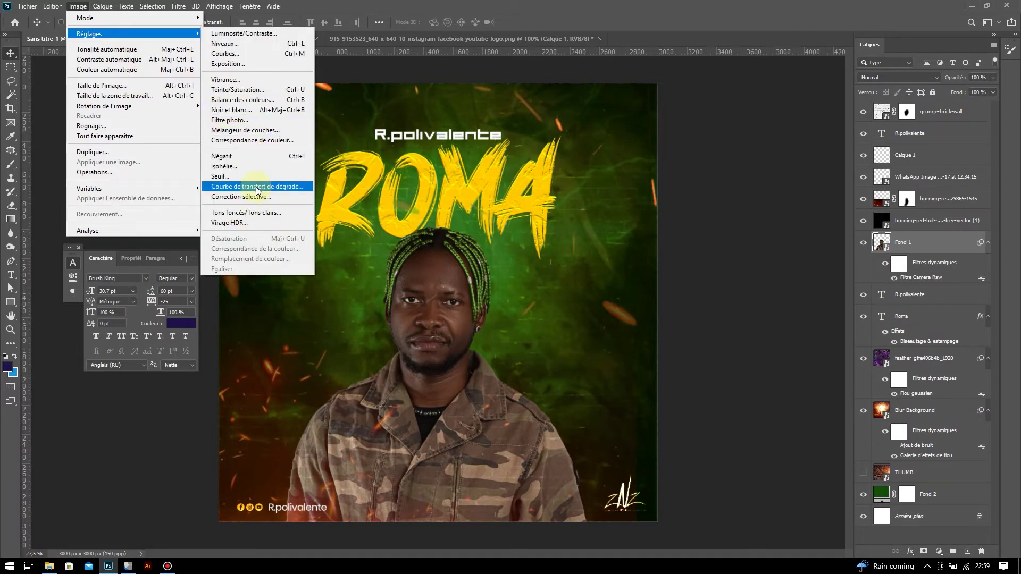
pyautogui.click(250, 213)
pyautogui.moveTo(690, 87); pyautogui.dragTo(668, 87)
pyautogui.click(664, 153)
pyautogui.click(700, 235)
pyautogui.moveTo(710, 234)
pyautogui.mouseDown()
pyautogui.moveTo(672, 234)
pyautogui.moveTo(693, 245)
pyautogui.mouseUp()
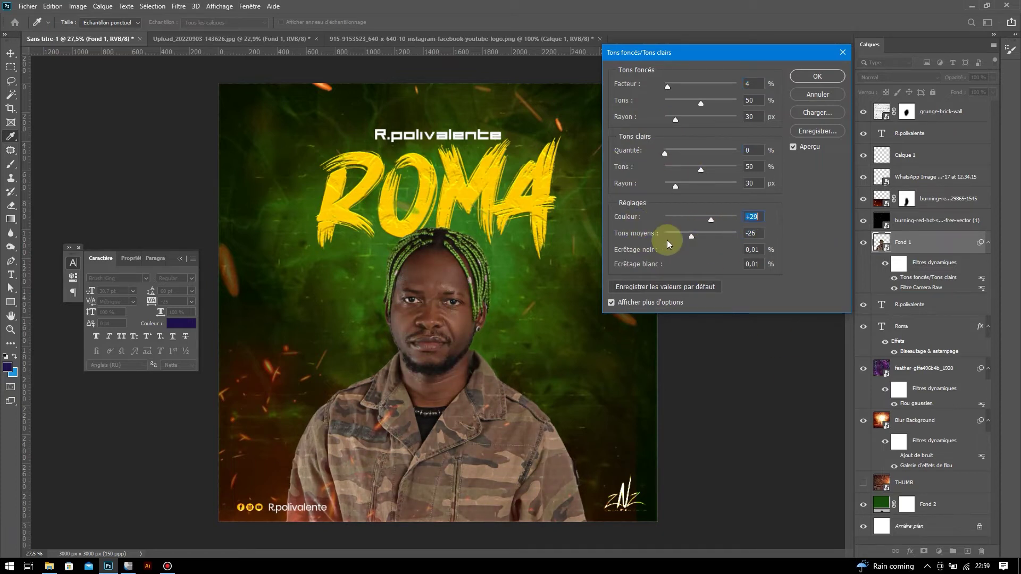
pyautogui.moveTo(691, 238); pyautogui.dragTo(688, 237)
# Step: Max the highlights amount, widen shadow tonal range to 83, fine-tune, and apply the filter
pyautogui.moveTo(663, 153); pyautogui.dragTo(742, 154)
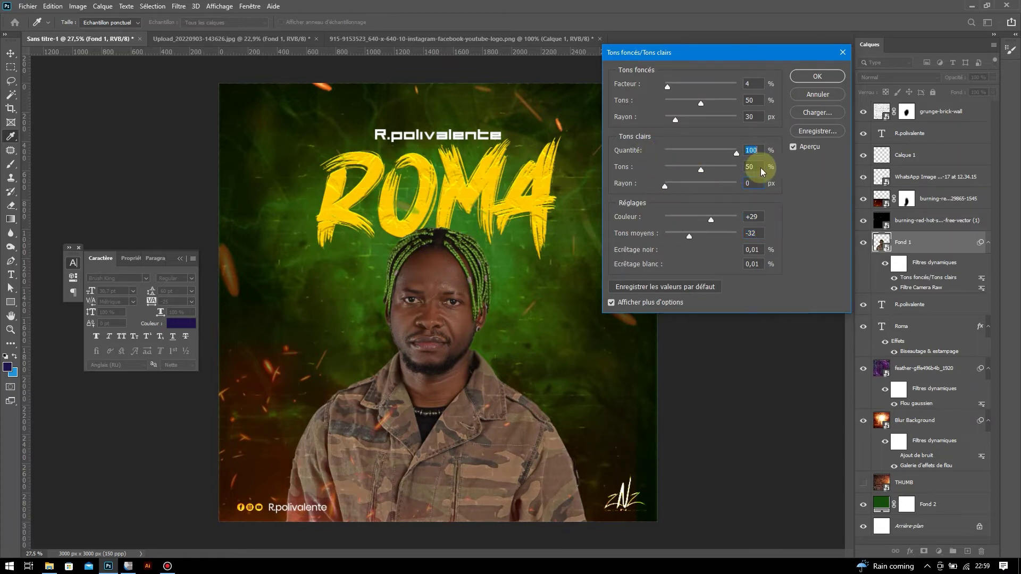
pyautogui.moveTo(700, 103); pyautogui.dragTo(725, 103)
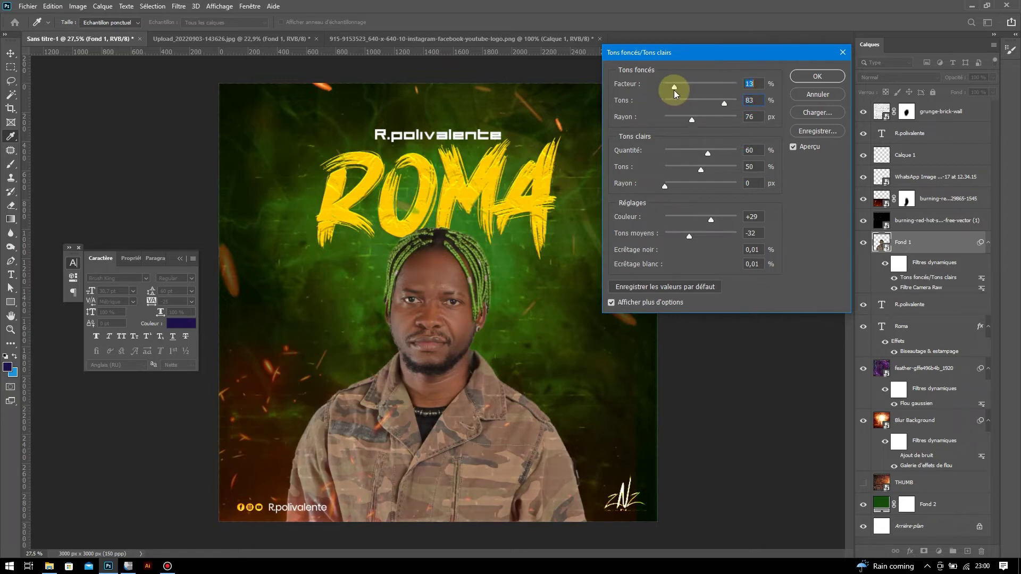
pyautogui.moveTo(667, 91); pyautogui.dragTo(668, 92)
pyautogui.moveTo(688, 232); pyautogui.dragTo(701, 233)
pyautogui.click(795, 146)
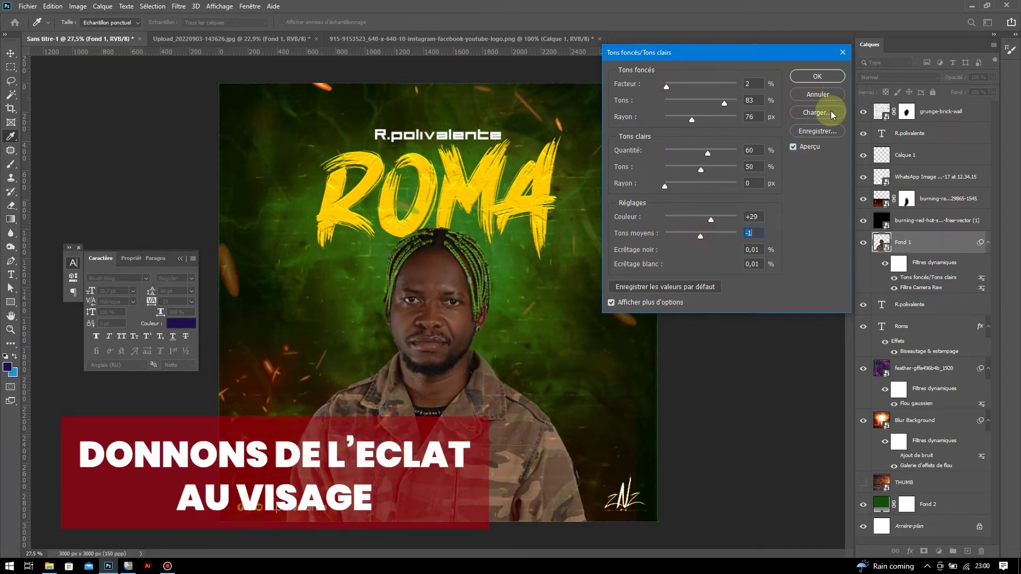
pyautogui.click(821, 77)
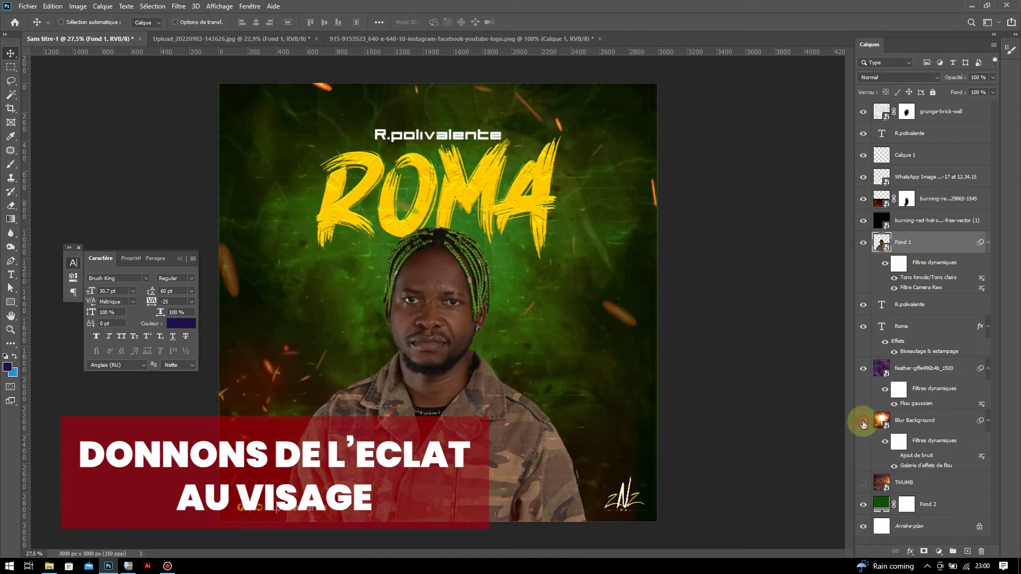
# Step: Add a Noir et blanc layer clipped to Fond 1 and hide it
pyautogui.click(910, 421)
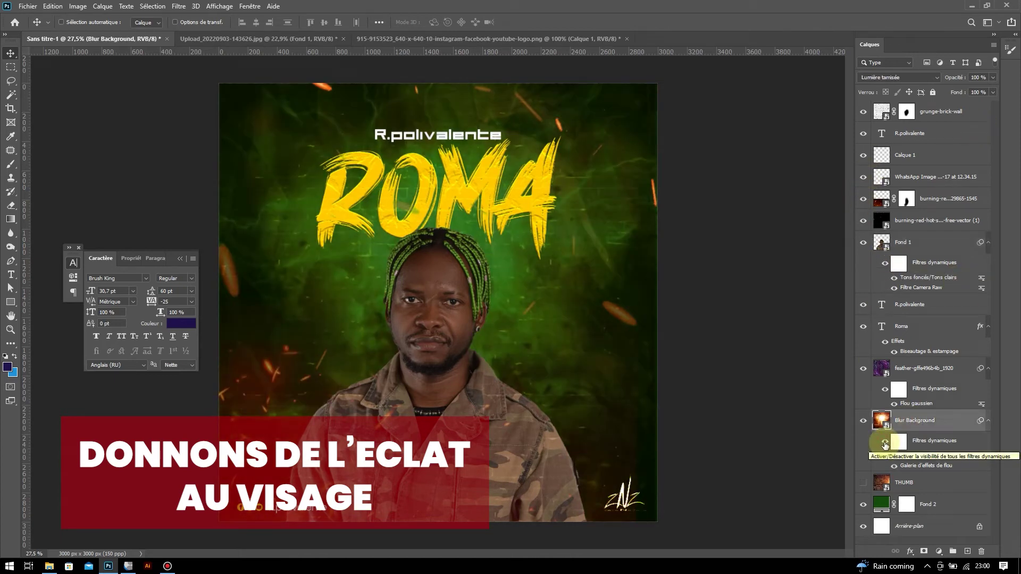
pyautogui.click(912, 243)
pyautogui.click(939, 552)
pyautogui.click(920, 471)
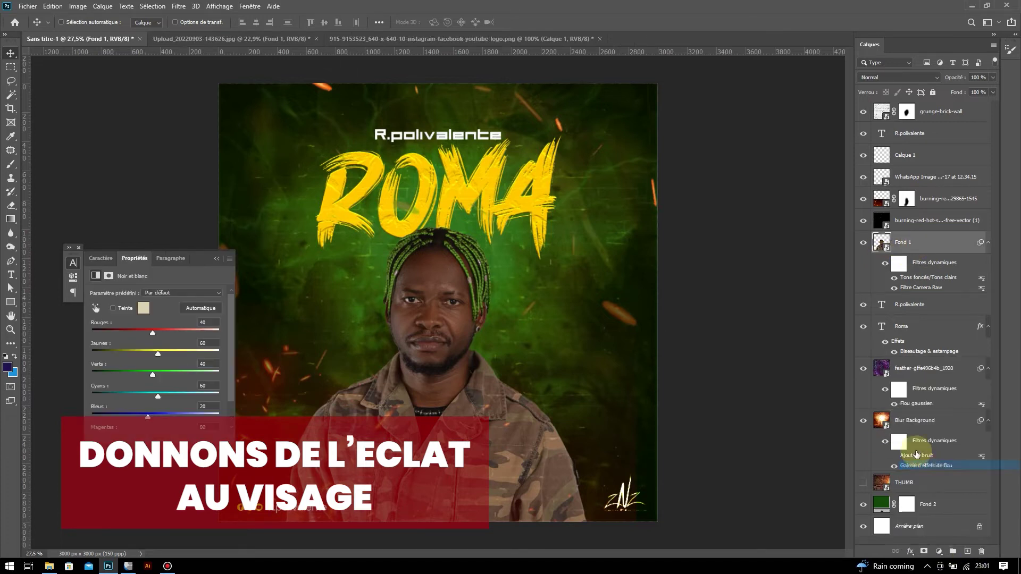
pyautogui.rightClick(940, 242)
pyautogui.click(815, 313)
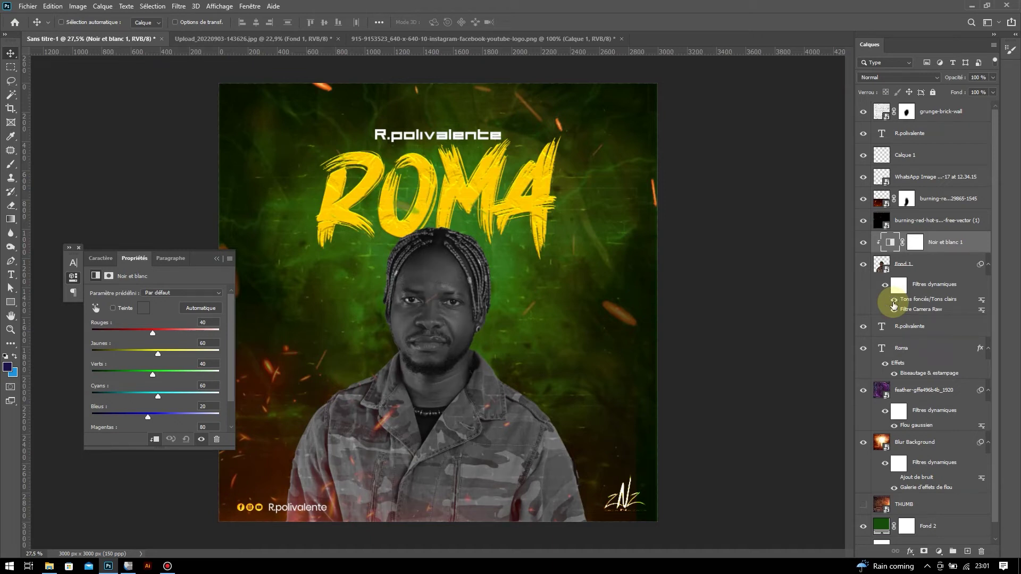
pyautogui.click(863, 242)
# Step: Apply a Niveaux adjustment to the Fond 1 photo
pyautogui.click(932, 263)
pyautogui.click(78, 6)
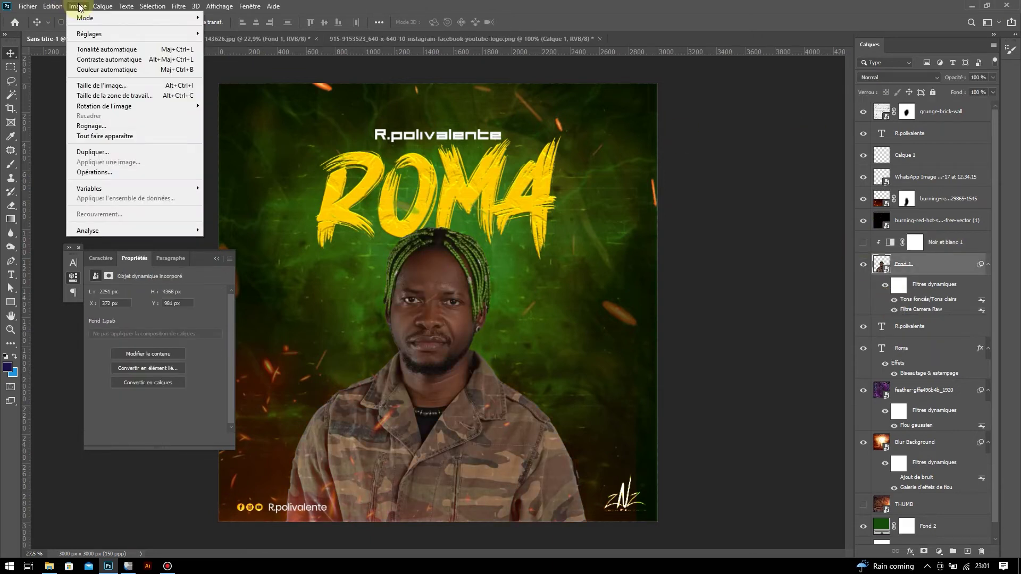
pyautogui.click(250, 44)
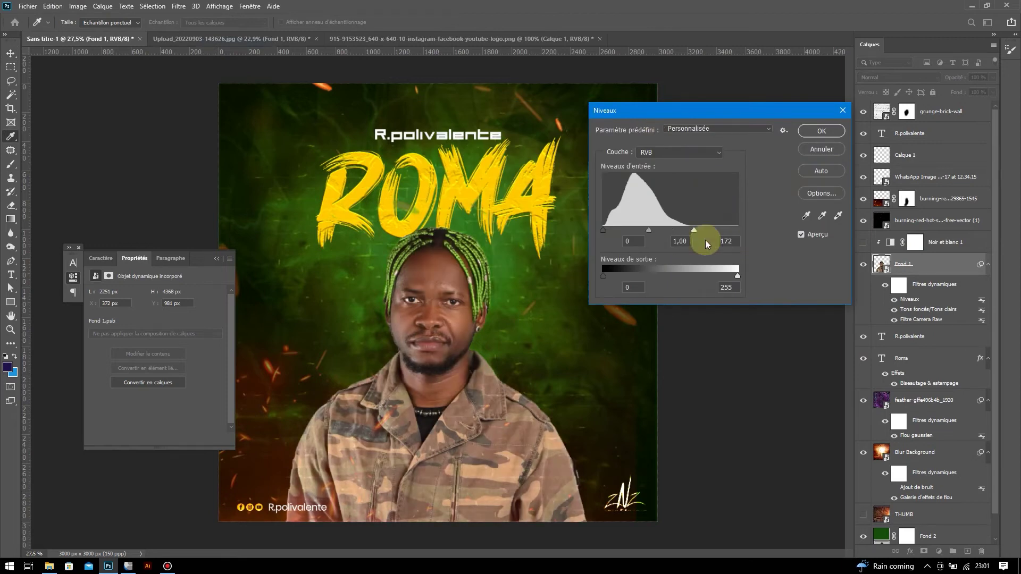
pyautogui.click(822, 132)
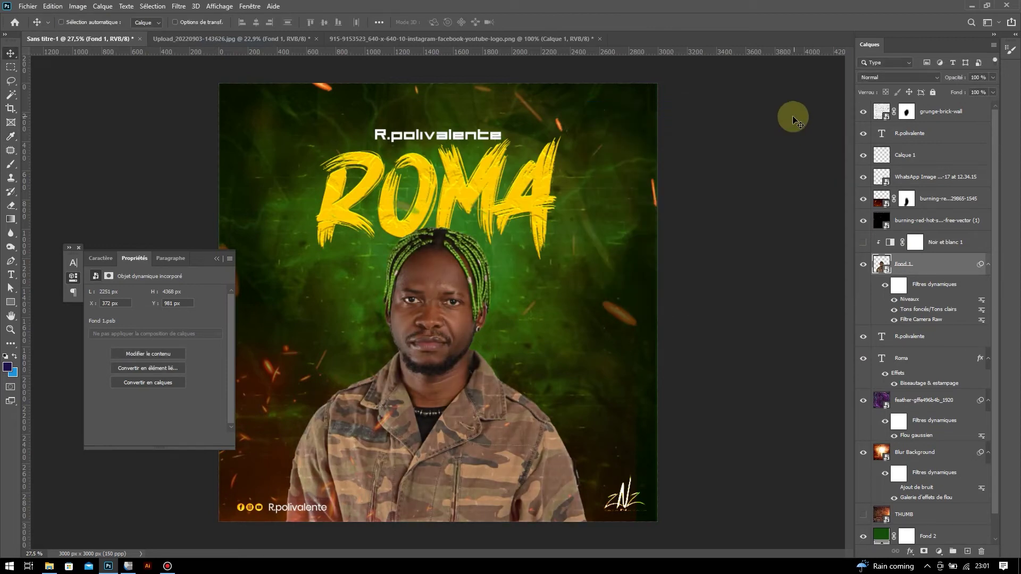
# Step: Add a Luminosité/Contraste adjustment layer above the grunge-brick-wall layer
pyautogui.click(974, 112)
pyautogui.click(939, 551)
pyautogui.click(958, 400)
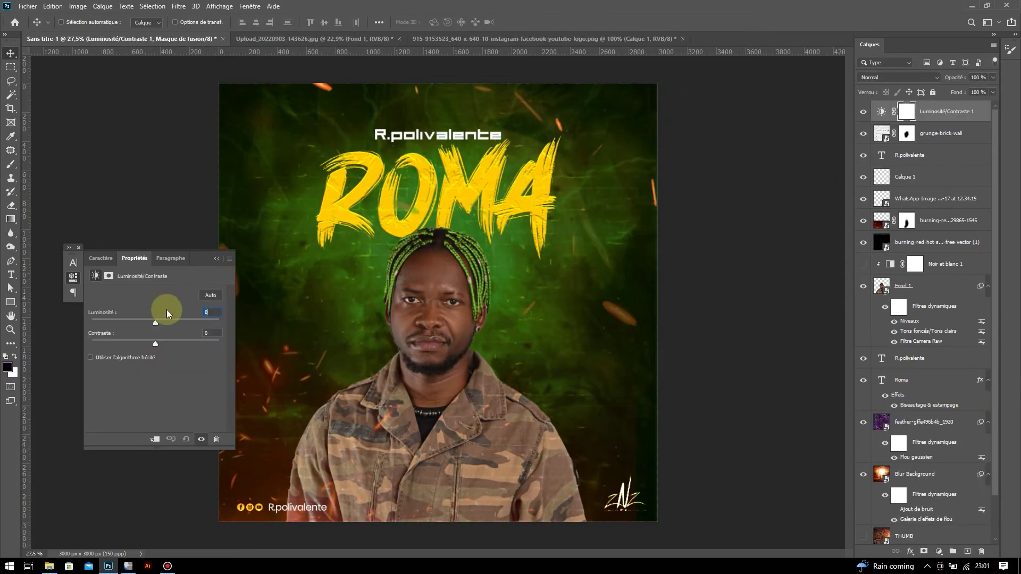
# Step: Raise Luminosité/Contraste 1's brightness and add a Balance des couleurs adjustment layer
pyautogui.moveTo(155, 323); pyautogui.dragTo(161, 324)
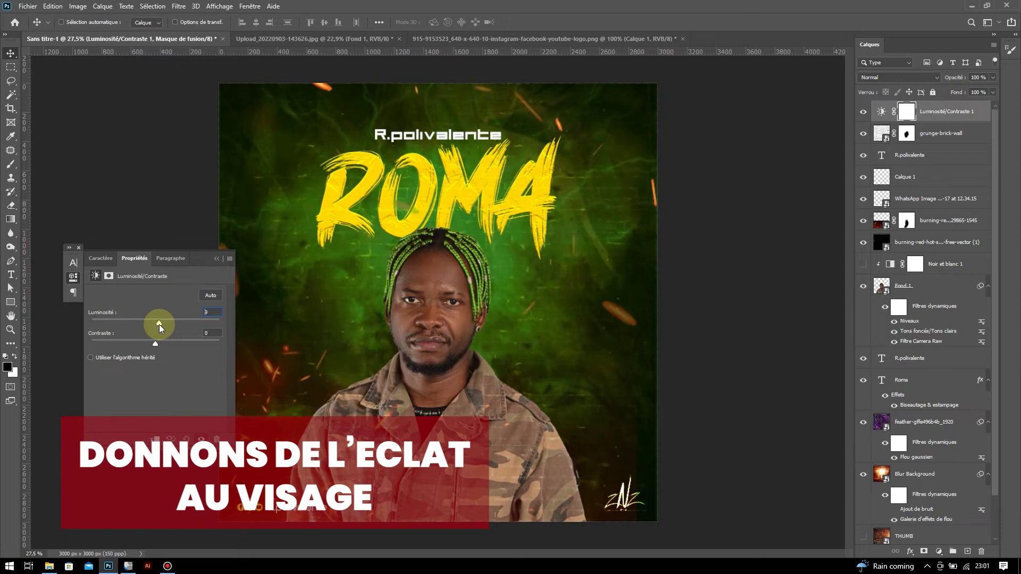
pyautogui.click(864, 113)
pyautogui.click(939, 551)
pyautogui.click(926, 459)
# Step: Shift the Balance des couleurs midtones toward blue and red, at 45% layer opacity
pyautogui.moveTo(141, 350)
pyautogui.mouseDown()
pyautogui.moveTo(164, 353)
pyautogui.moveTo(136, 350)
pyautogui.moveTo(149, 337)
pyautogui.moveTo(118, 348)
pyautogui.mouseUp()
pyautogui.moveTo(141, 314)
pyautogui.mouseDown()
pyautogui.moveTo(169, 310)
pyautogui.moveTo(156, 318)
pyautogui.mouseUp()
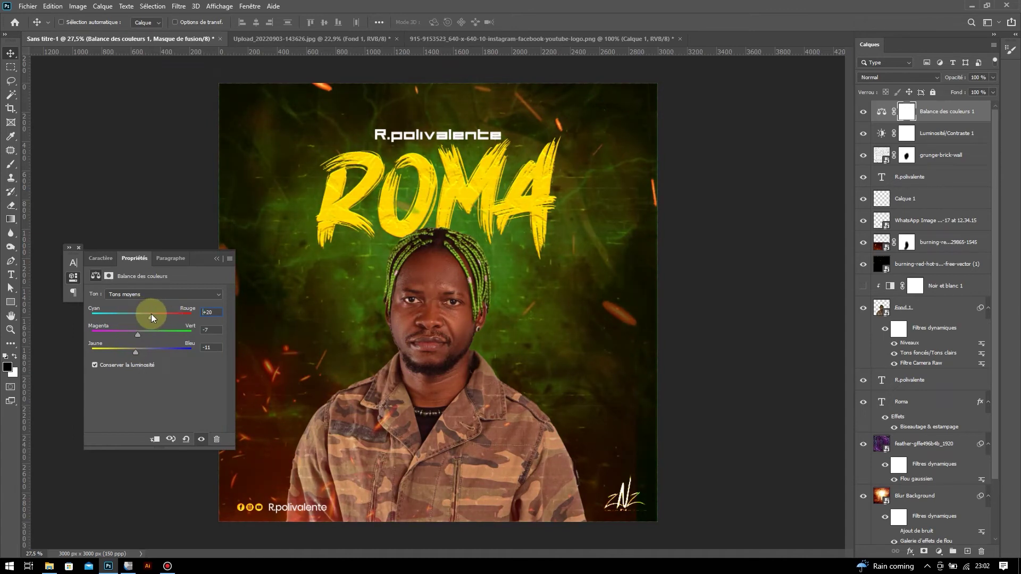
pyautogui.click(993, 77)
pyautogui.moveTo(1008, 88); pyautogui.dragTo(976, 88)
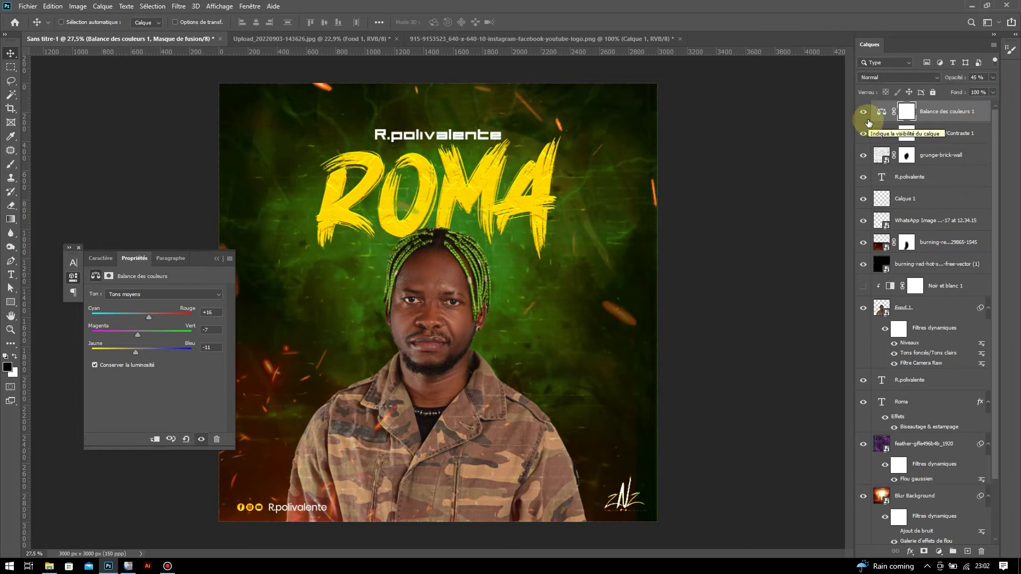
# Step: Re-centre the ROMA title together with its R.polivalente credit line
pyautogui.click(901, 402)
pyautogui.keyDown('shift'); pyautogui.click(909, 380); pyautogui.keyUp('shift')
pyautogui.moveTo(452, 149); pyautogui.dragTo(450, 149)
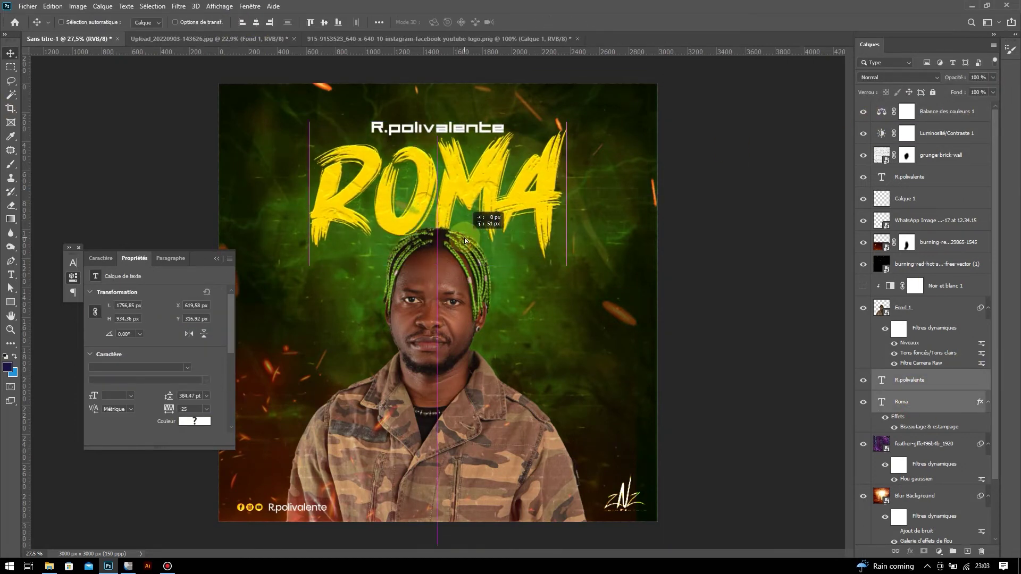
# Step: Move the Fond 1 portrait photo slightly up and to the right
pyautogui.click(936, 264)
pyautogui.click(922, 308)
pyautogui.hotkey('ctrl', 't')
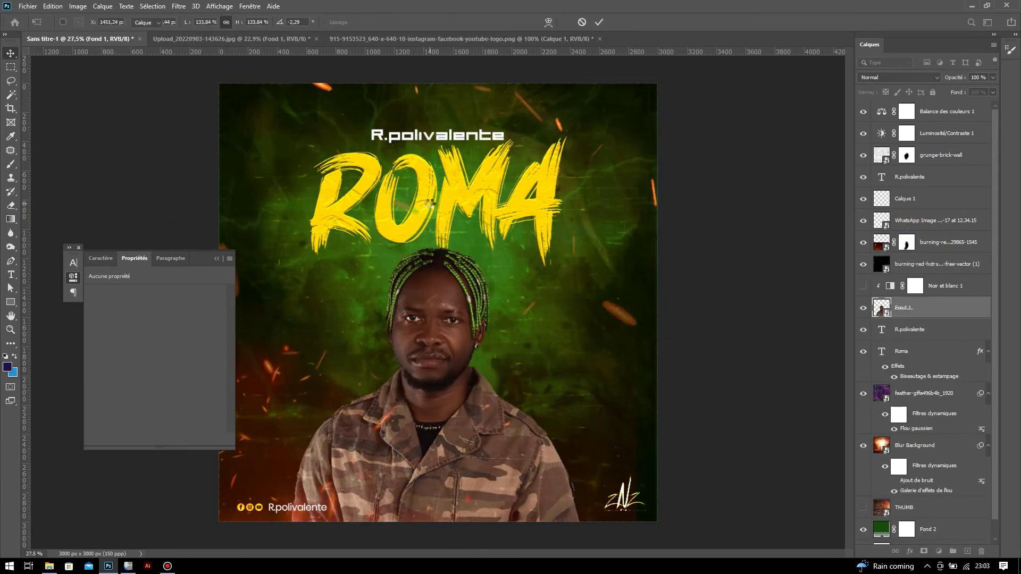
pyautogui.press('Return')
pyautogui.moveTo(461, 310); pyautogui.dragTo(467, 292)
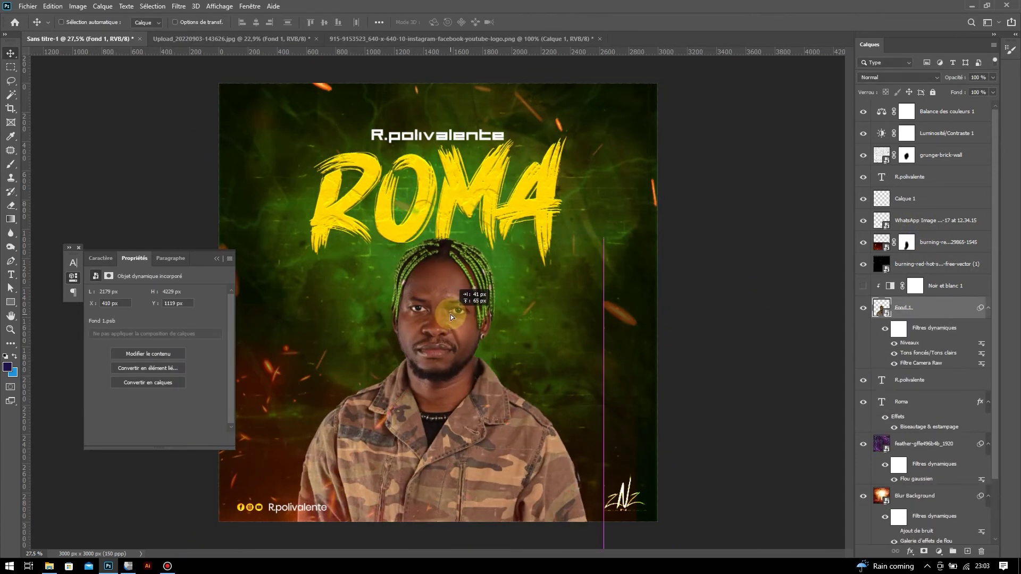
pyautogui.click(216, 259)
# Step: Try stacking the R.polivalente and Roma text layers above the burning layers, then undo
pyautogui.click(909, 380)
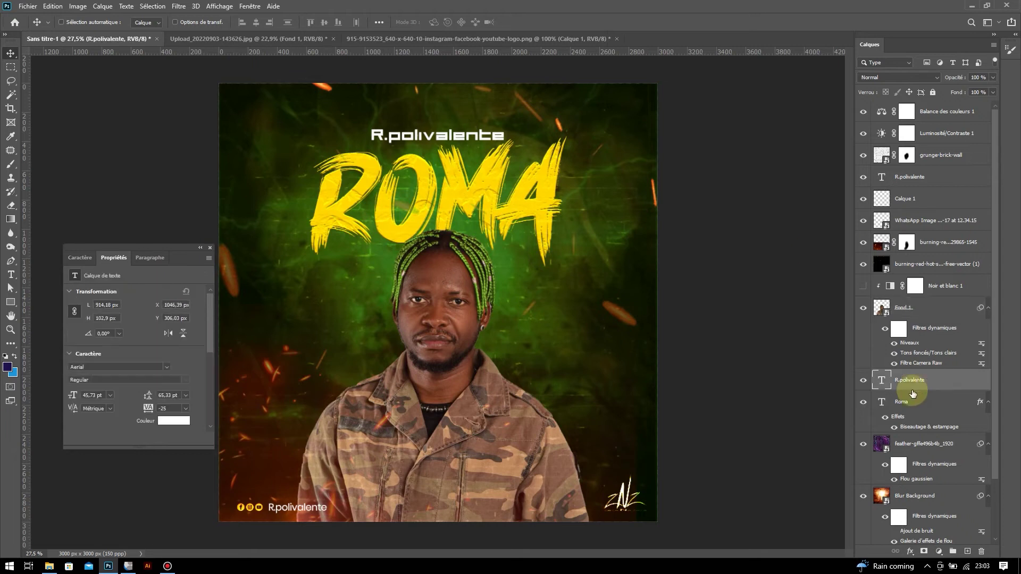
pyautogui.keyDown('shift'); pyautogui.click(904, 401); pyautogui.keyUp('shift')
pyautogui.moveTo(428, 138); pyautogui.dragTo(428, 437)
pyautogui.moveTo(910, 391); pyautogui.dragTo(925, 231)
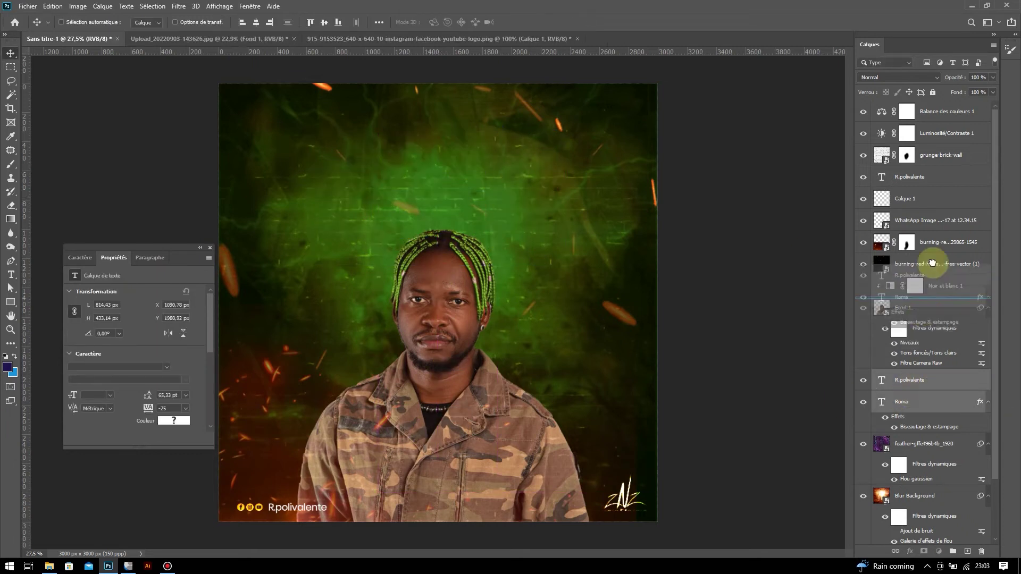
pyautogui.keyDown('ctrl'); pyautogui.click(442, 306); pyautogui.keyUp('ctrl')
pyautogui.hotkey('ctrl', 't')
pyautogui.press('Return')
pyautogui.keyDown('ctrl'); pyautogui.click(442, 306); pyautogui.keyUp('ctrl')
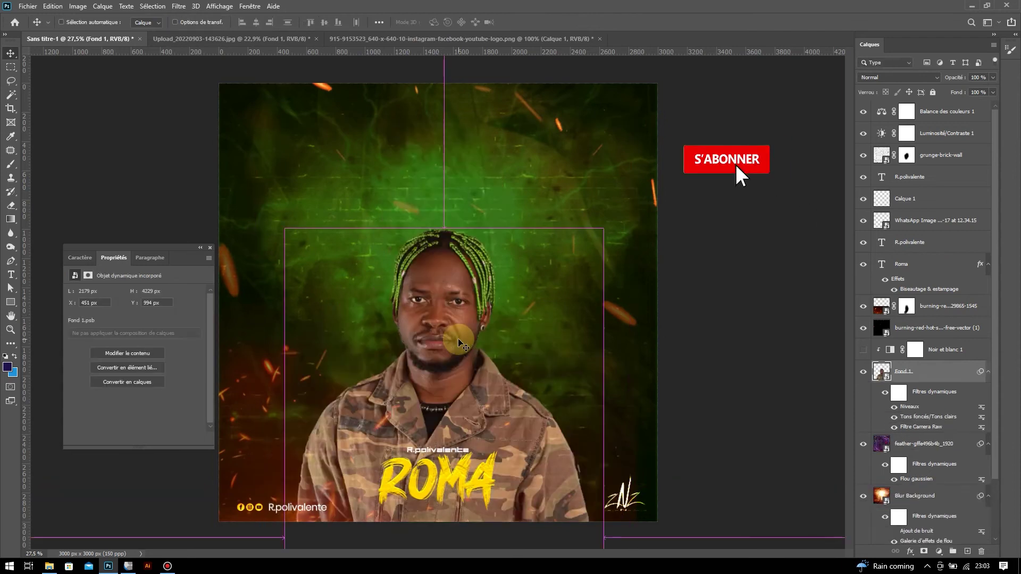
pyautogui.hotkey('ctrl', 'z')
pyautogui.hotkey('ctrl', 'z')
pyautogui.hotkey('ctrl', 'z')
pyautogui.hotkey('ctrl', 'z')
pyautogui.hotkey('ctrl', 'z')
pyautogui.hotkey('ctrl', 'z')
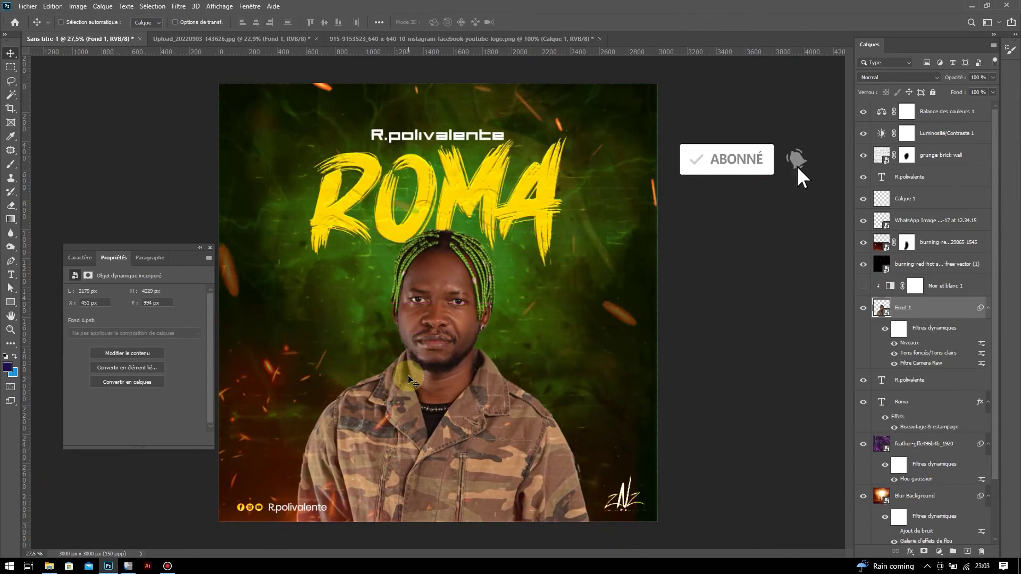
# Step: Try moving the R.polivalente name down over ROMA, then undo it
pyautogui.click(911, 380)
pyautogui.click(84, 260)
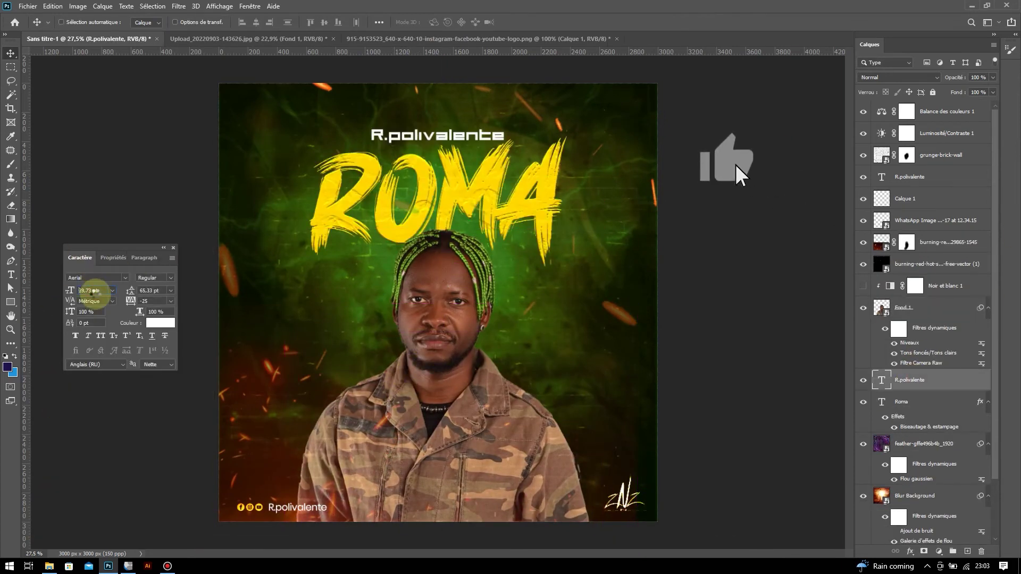
pyautogui.moveTo(525, 98); pyautogui.dragTo(540, 195)
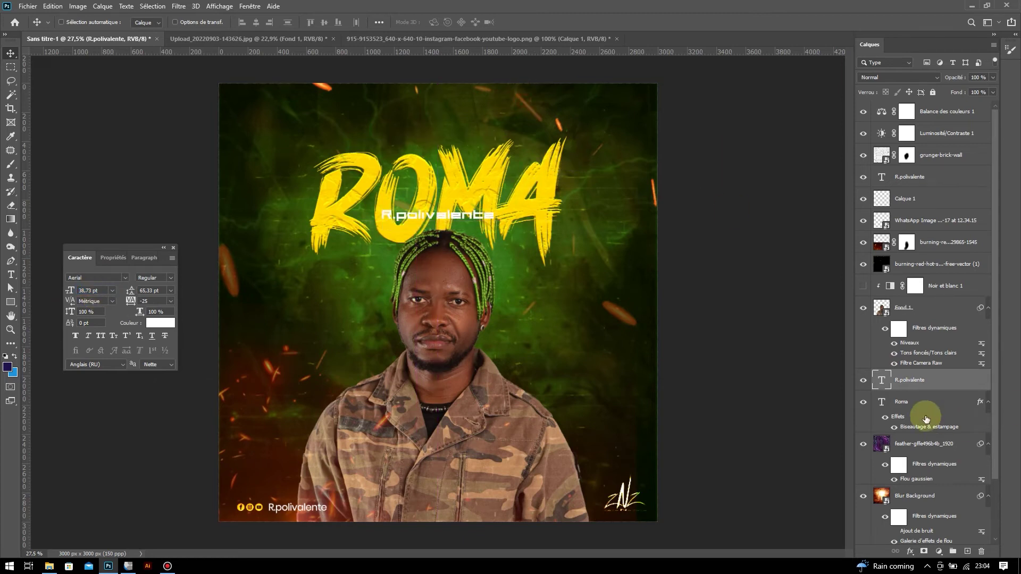
pyautogui.keyDown('ctrl'); pyautogui.click(536, 263); pyautogui.keyUp('ctrl')
pyautogui.hotkey('ctrl', 'z')
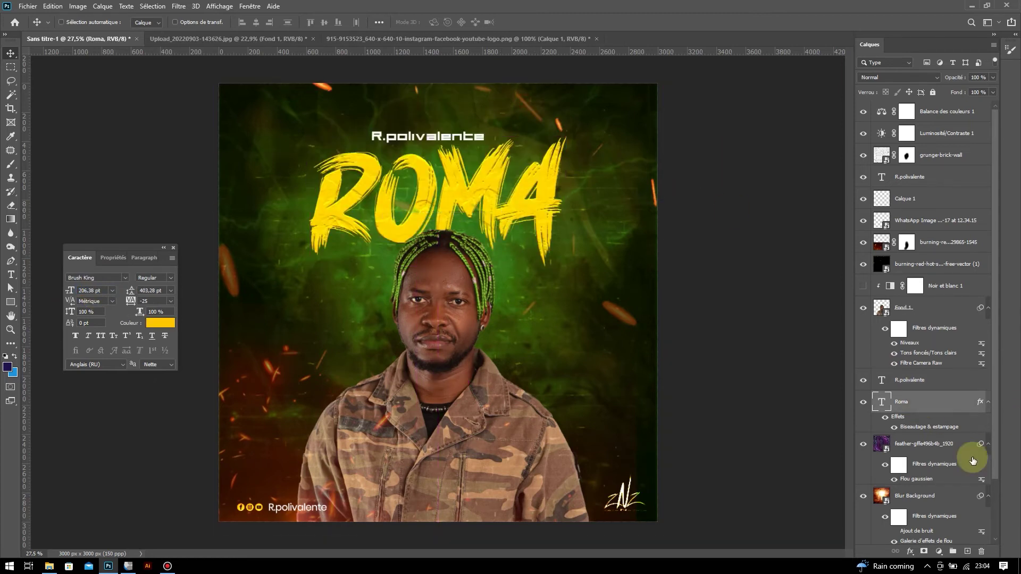
# Step: Hide Blur Background and test the THUMB layer in Luminosité at much lower opacity
pyautogui.scroll(-3, 930, 426)
pyautogui.click(864, 432)
pyautogui.click(864, 490)
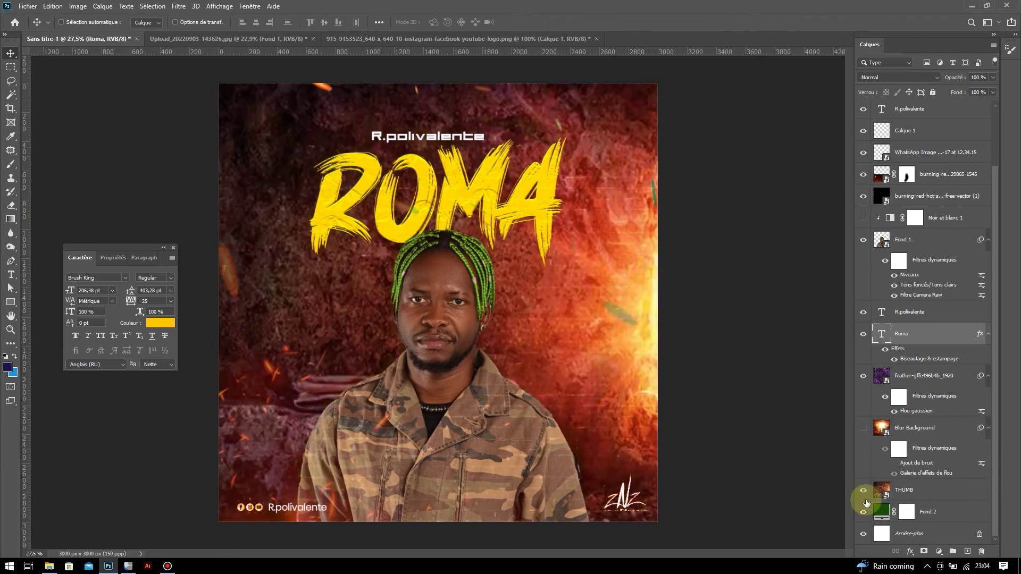
pyautogui.click(905, 490)
pyautogui.click(899, 77)
pyautogui.click(878, 335)
pyautogui.click(992, 77)
pyautogui.moveTo(983, 89)
pyautogui.mouseDown()
pyautogui.moveTo(956, 91)
pyautogui.moveTo(966, 91)
pyautogui.mouseUp()
# Step: Hide THUMB again and restore the Blur Background layer for blend-mode testing
pyautogui.click(863, 490)
pyautogui.click(864, 427)
pyautogui.click(917, 424)
pyautogui.click(899, 77)
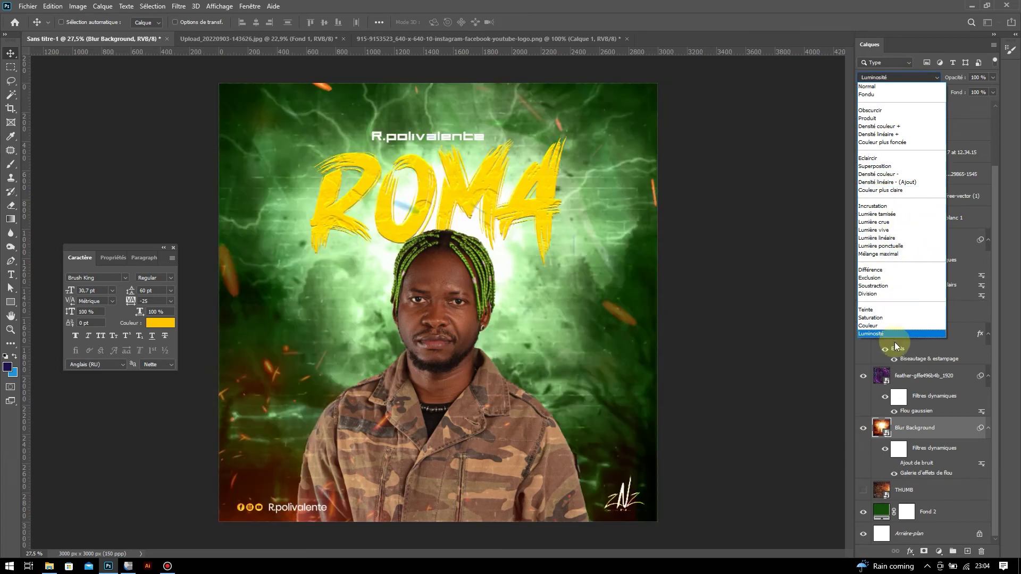
# Step: Add a larger, softer Ombre portée to the Fond 1 portrait and compare it on and off
pyautogui.press('Escape')
pyautogui.rightClick(872, 358)
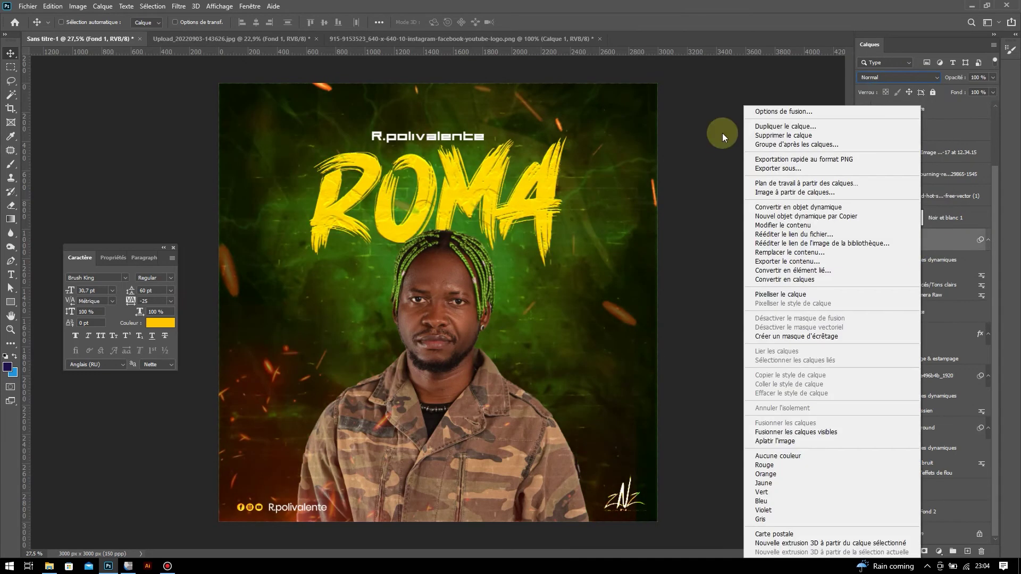
pyautogui.click(755, 114)
pyautogui.click(523, 433)
pyautogui.moveTo(566, 230); pyautogui.dragTo(674, 203)
pyautogui.moveTo(812, 317); pyautogui.dragTo(825, 317)
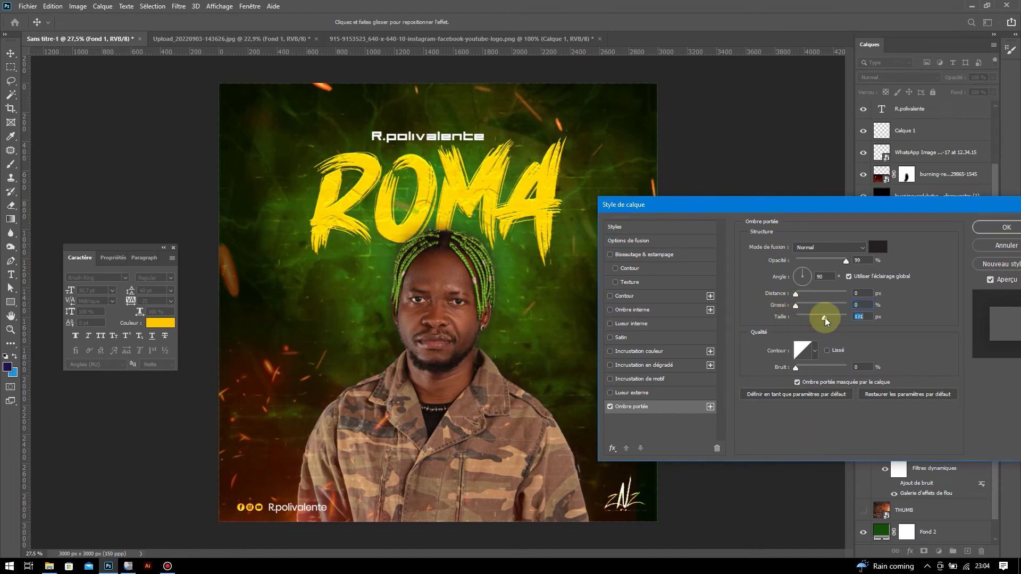
pyautogui.click(1007, 227)
pyautogui.click(893, 267)
pyautogui.click(894, 265)
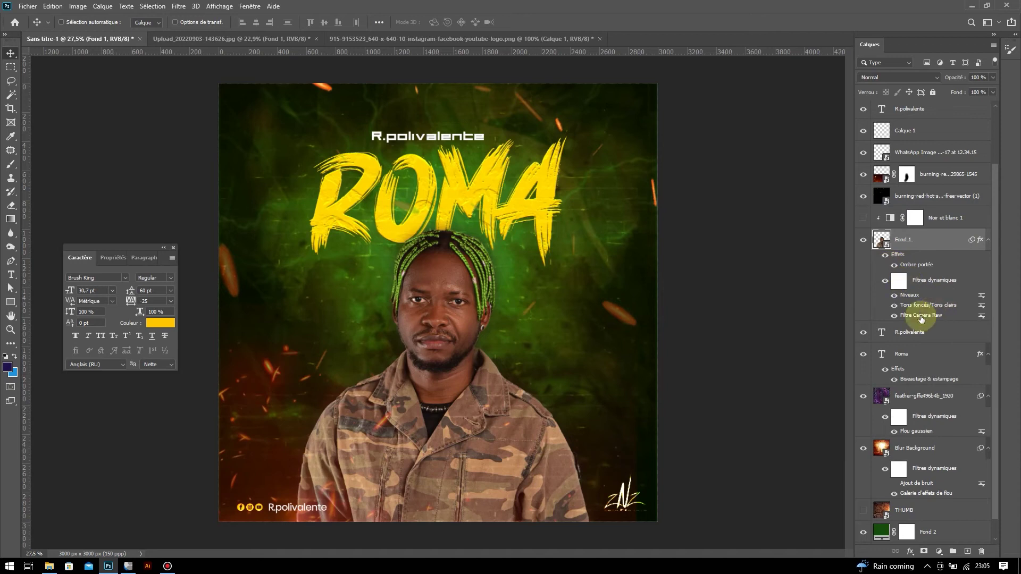
# Step: Add HK MANAGEMENT text in Poppins all caps with wider letter spacing
pyautogui.doubleClick(917, 267)
pyautogui.click(976, 228)
pyautogui.press('t')
pyautogui.click(540, 333)
pyautogui.write('MK MANAGEMENT')
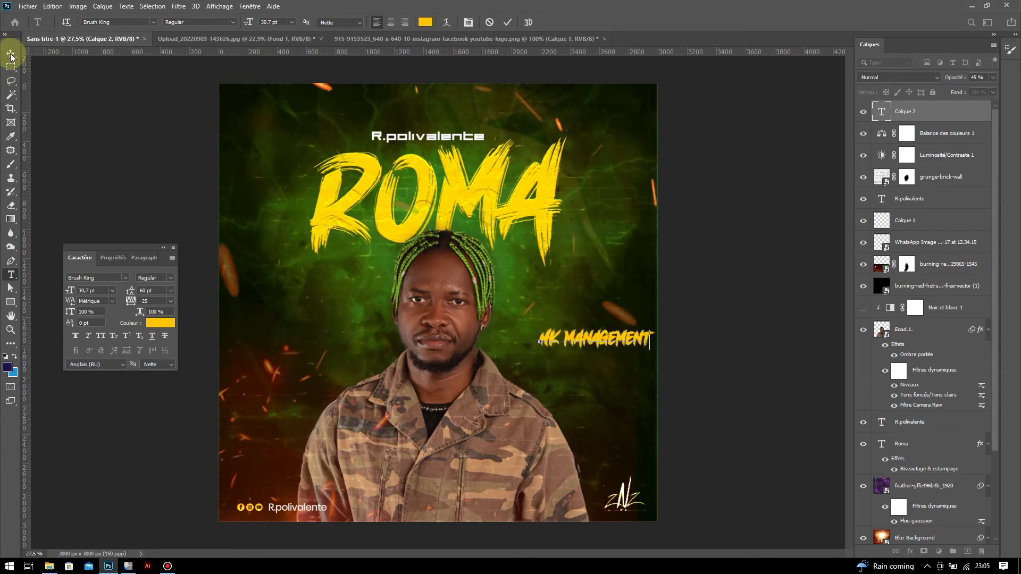
pyautogui.click(11, 55)
pyautogui.click(125, 278)
pyautogui.click(106, 404)
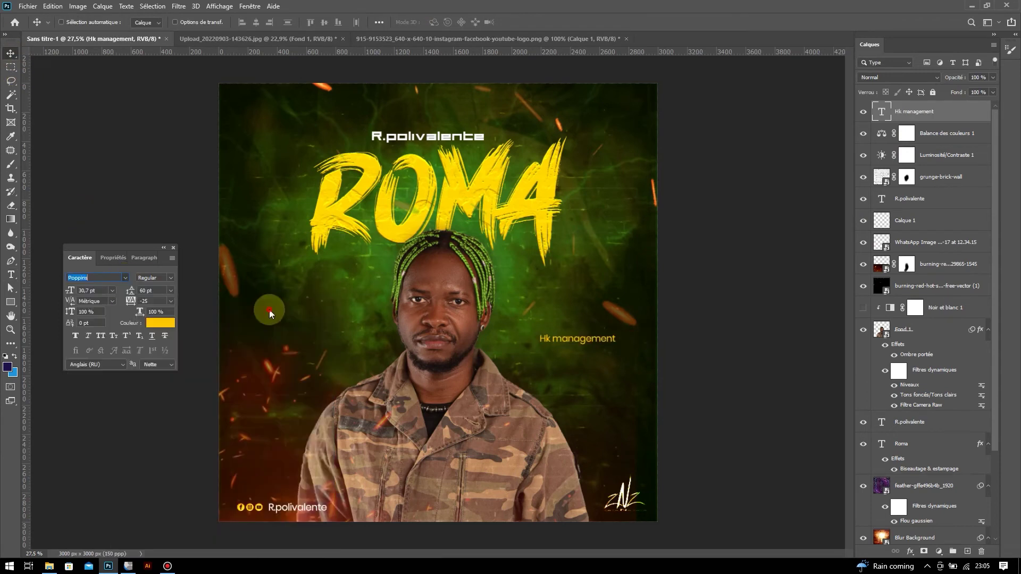
pyautogui.click(101, 335)
pyautogui.click(170, 301)
pyautogui.click(154, 396)
# Step: Rotate HK MANAGEMENT to run vertically and place it along the right edge
pyautogui.hotkey('ctrl', 't')
pyautogui.rightClick(548, 276)
pyautogui.click(611, 448)
pyautogui.click(591, 22)
pyautogui.moveTo(608, 306); pyautogui.dragTo(668, 308)
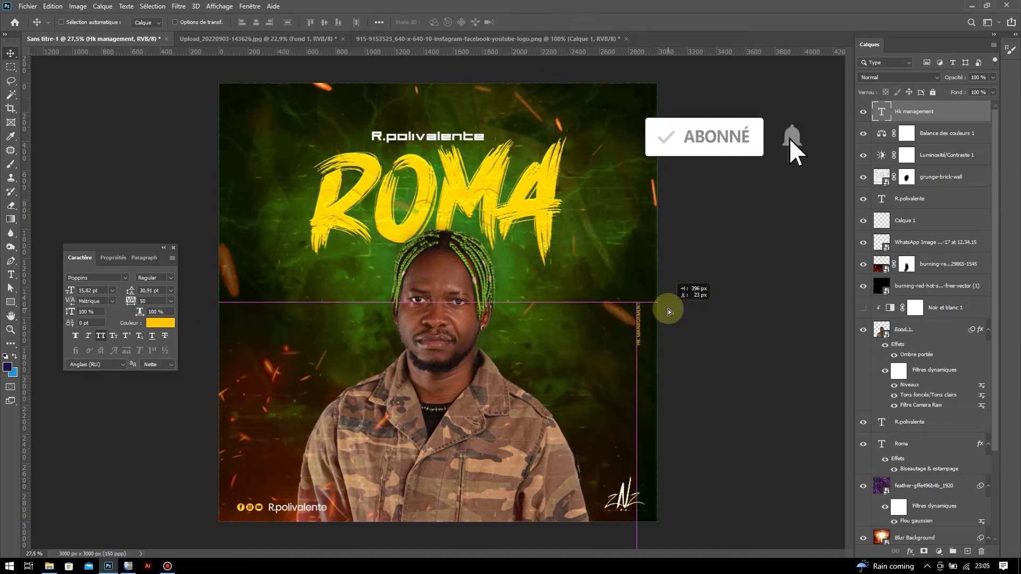
pyautogui.doubleClick(144, 301)
pyautogui.write('730530')
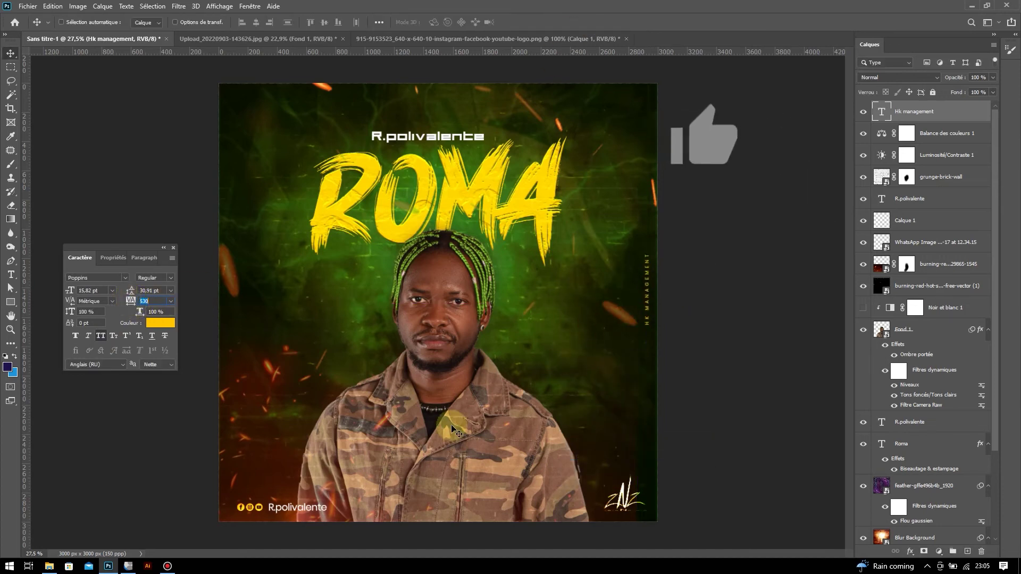
pyautogui.moveTo(475, 447); pyautogui.dragTo(451, 468)
# Step: Resize the portrait photo, enlarging it and then shrinking it back down
pyautogui.click(882, 336)
pyautogui.hotkey('ctrl', 't')
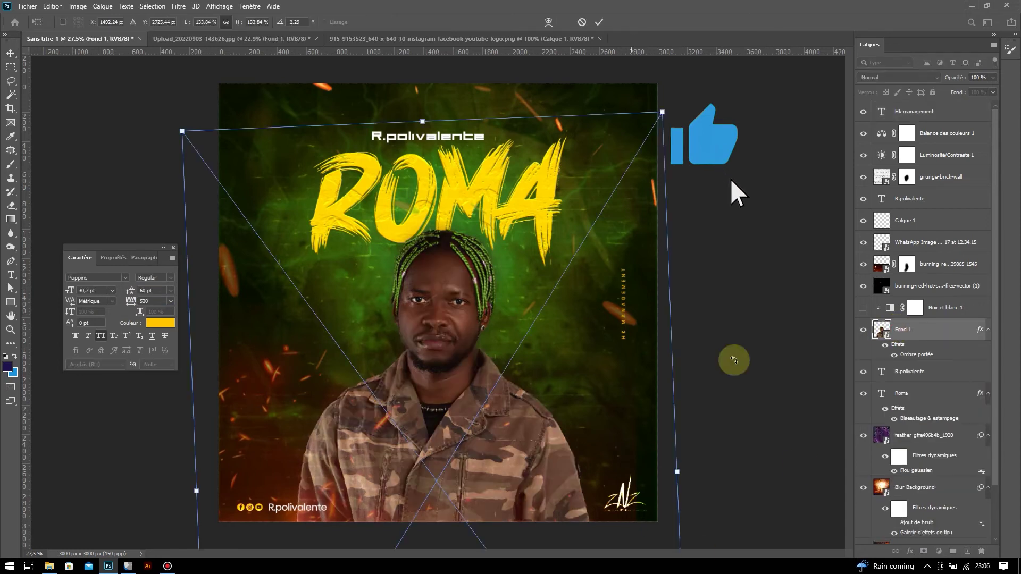
pyautogui.moveTo(732, 358); pyautogui.dragTo(545, 410)
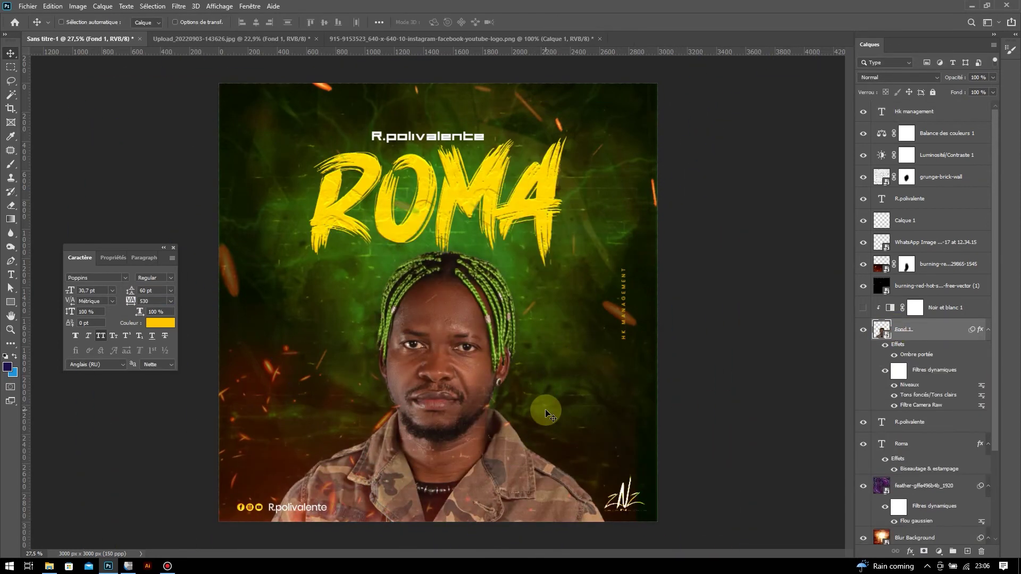
pyautogui.press('Return')
pyautogui.hotkey('ctrl', 't')
pyautogui.moveTo(751, 422)
pyautogui.mouseDown()
pyautogui.moveTo(410, 444)
pyautogui.moveTo(461, 365)
pyautogui.mouseUp()
pyautogui.press('Return')
# Step: Export the cover as a full-size JPG to the desktop
pyautogui.click(30, 8)
pyautogui.click(225, 170)
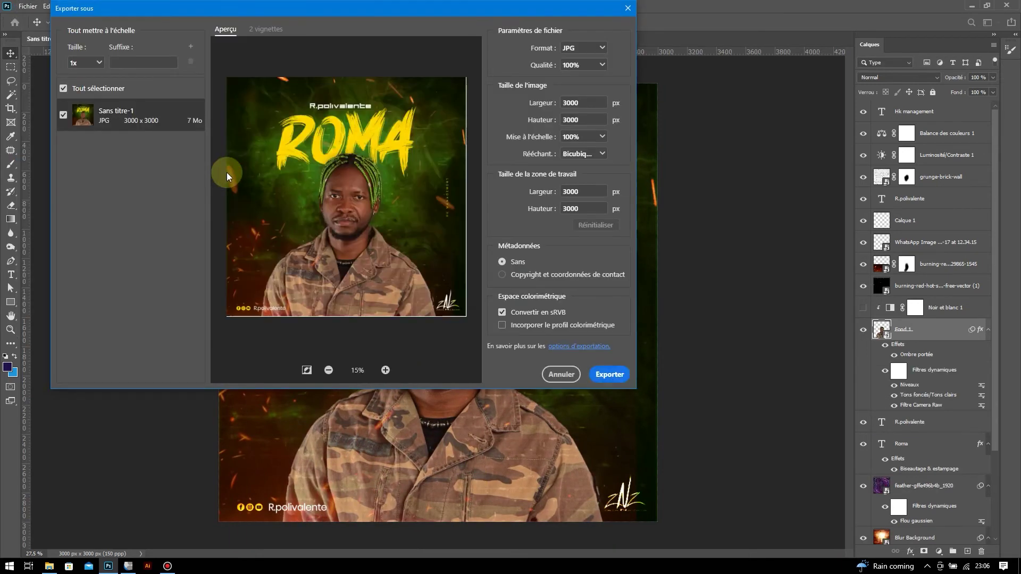
pyautogui.click(609, 375)
pyautogui.write('r polivalente t')
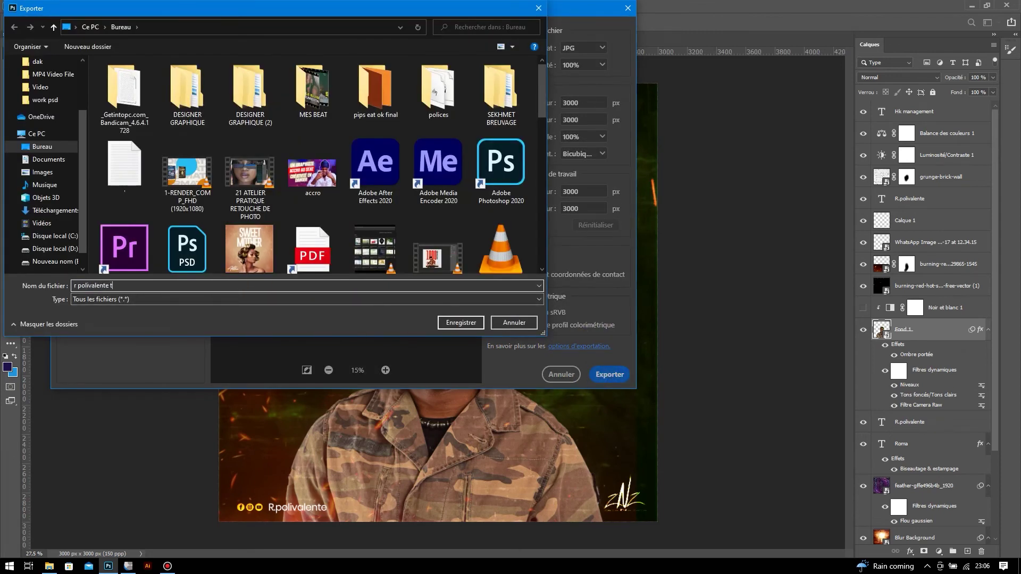
pyautogui.press('Return')
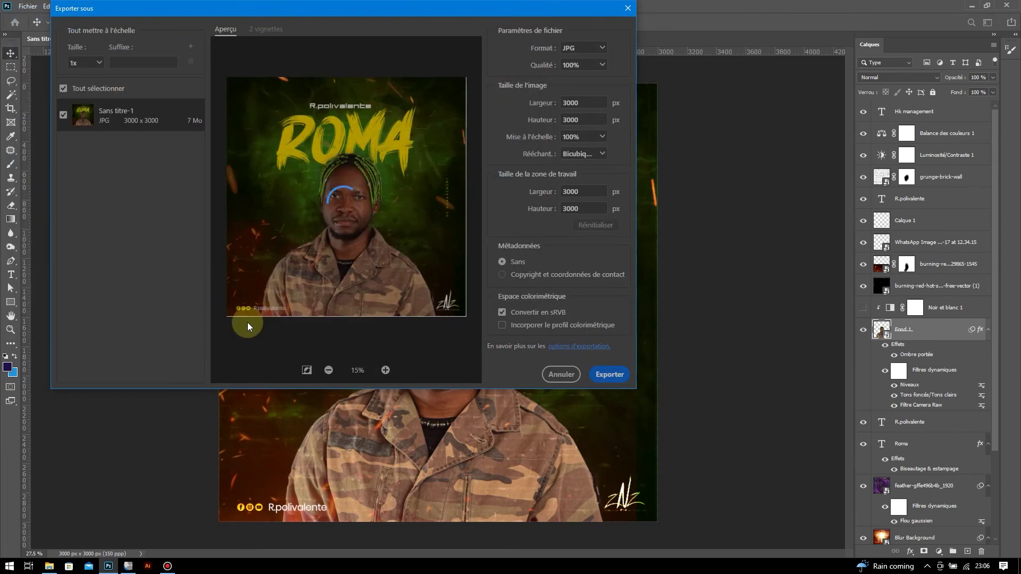
# Step: Create a new document and place the exported ROMA cover from the desktop into it
pyautogui.click(28, 6)
pyautogui.press('Return')
pyautogui.click(49, 566)
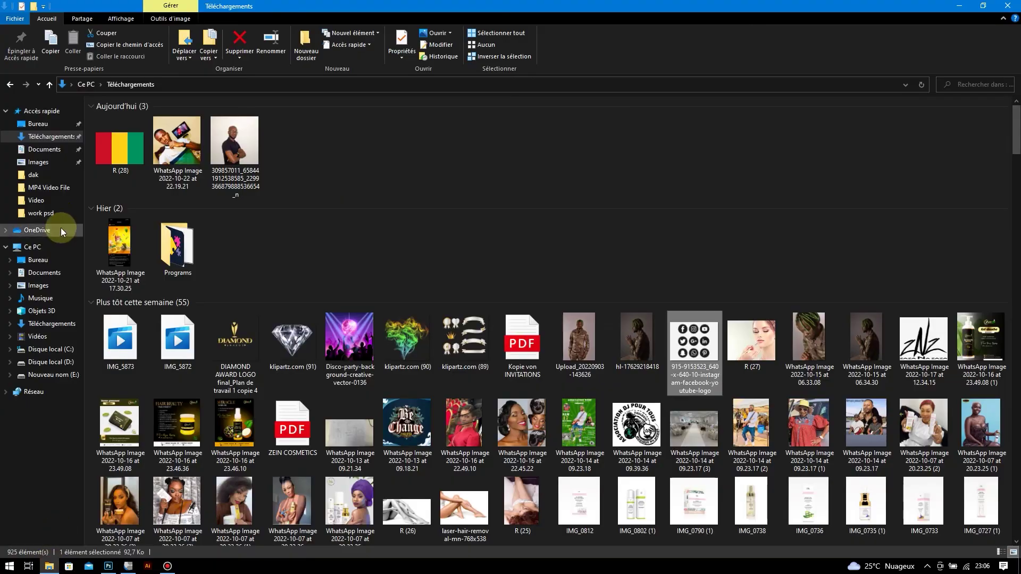
pyautogui.click(60, 228)
pyautogui.click(23, 123)
pyautogui.moveTo(538, 392); pyautogui.dragTo(438, 109)
# Step: Duplicate the placed cover and enlarge the copy to fill the canvas
pyautogui.press('Return')
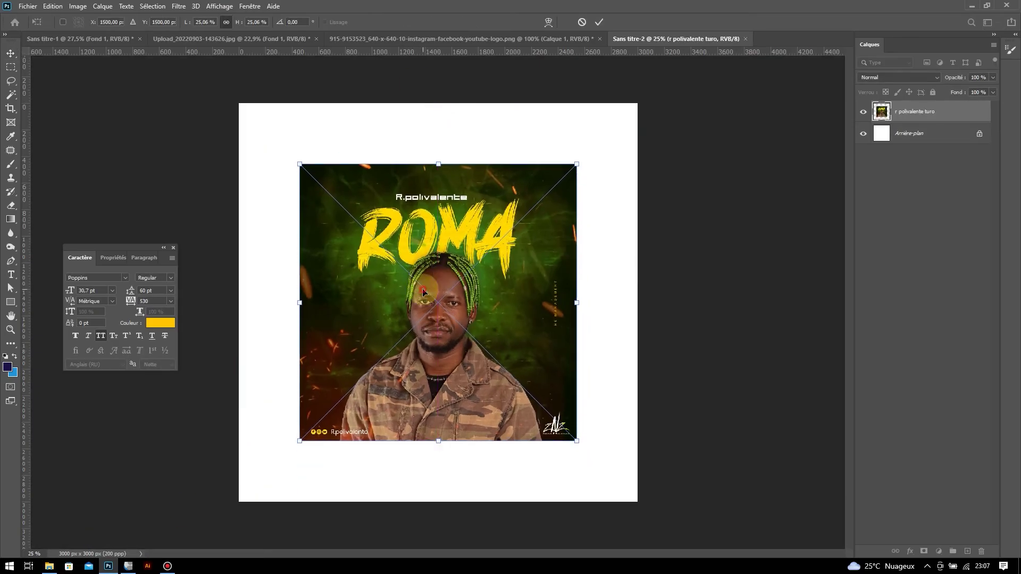
pyautogui.hotkey('ctrl', 'j')
pyautogui.hotkey('ctrl', 't')
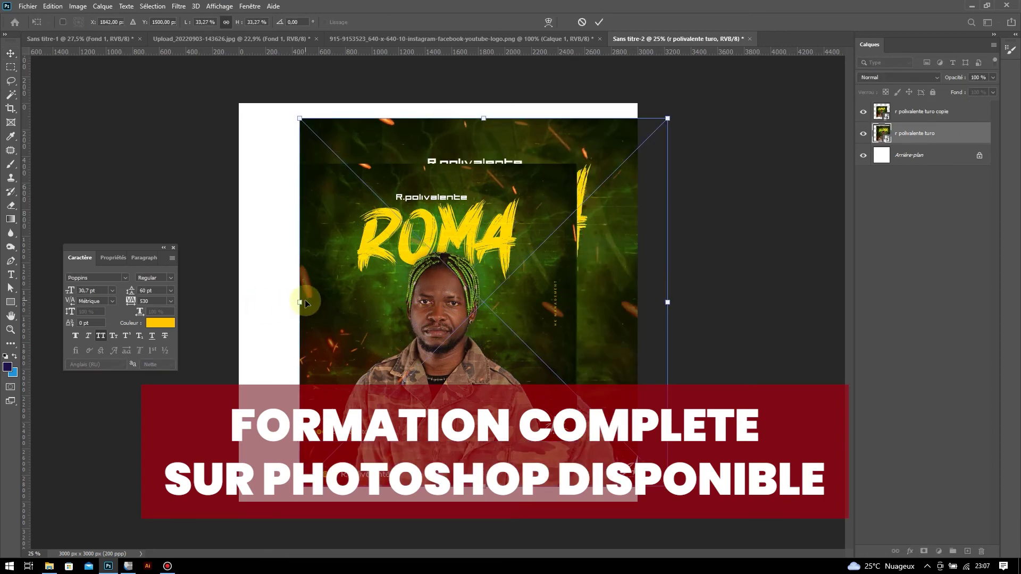
pyautogui.moveTo(299, 118); pyautogui.dragTo(210, 69)
pyautogui.press('Return')
# Step: Give the enlarged copy a Field Blur and a near-vertical Motion Blur (~89°, ~239 px)
pyautogui.click(179, 5)
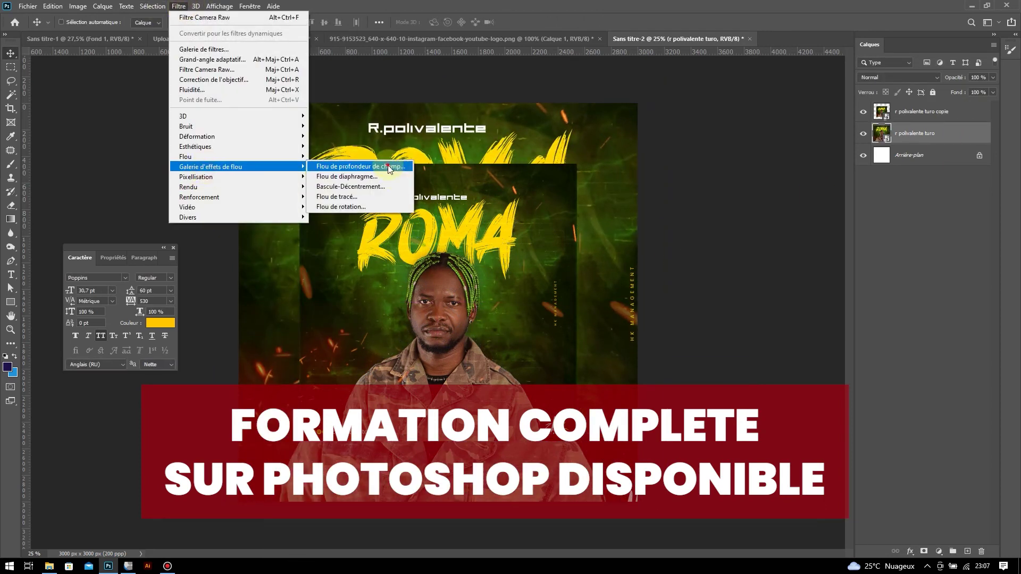
pyautogui.click(386, 167)
pyautogui.moveTo(782, 86); pyautogui.dragTo(800, 87)
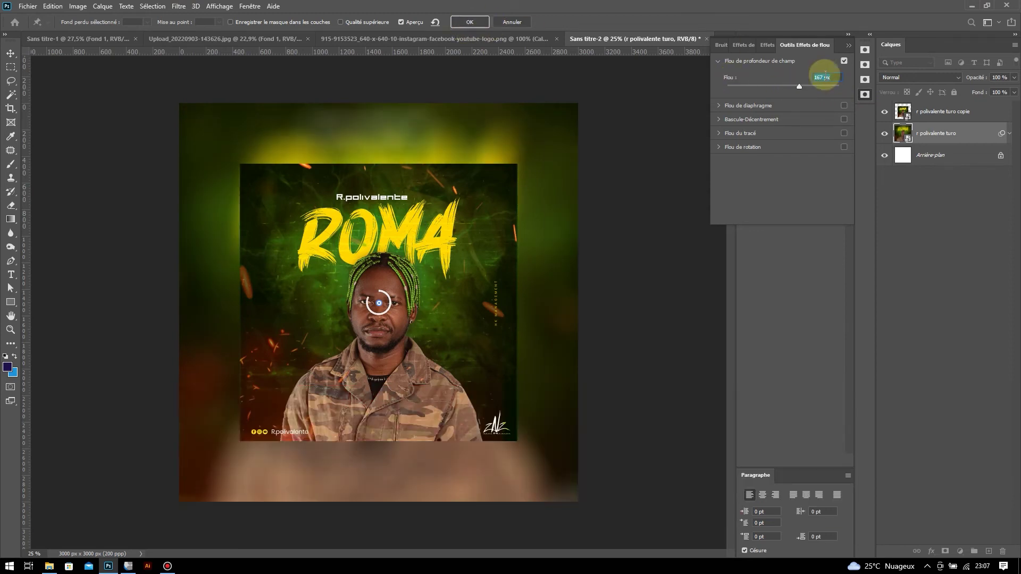
pyautogui.click(469, 22)
pyautogui.click(179, 6)
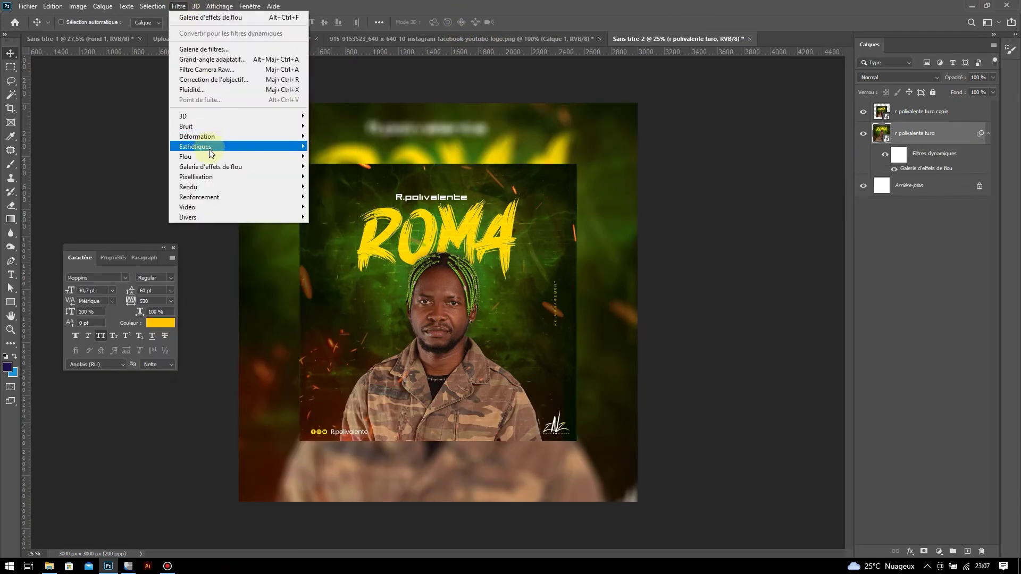
pyautogui.click(330, 200)
pyautogui.moveTo(92, 459); pyautogui.dragTo(104, 459)
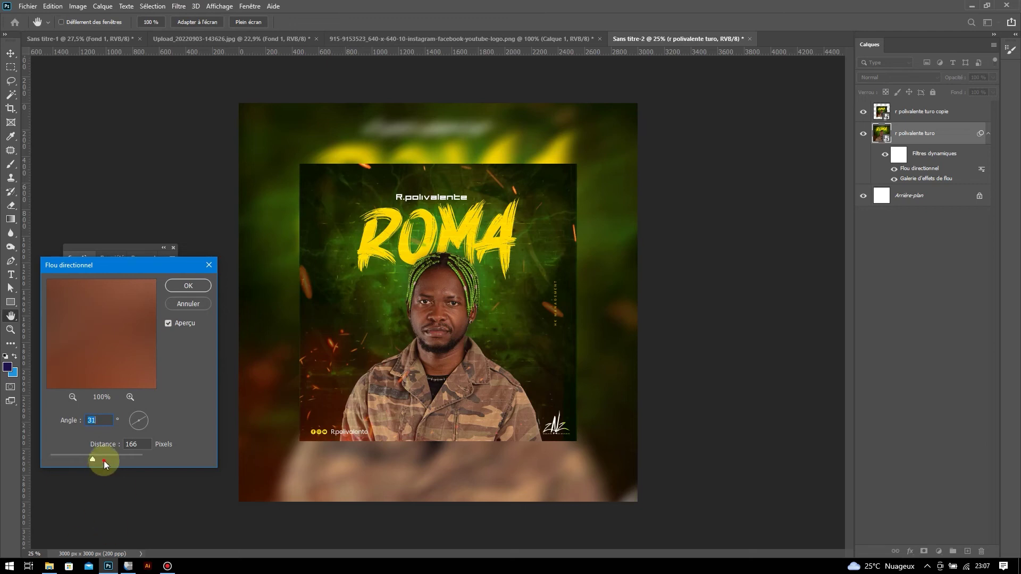
pyautogui.moveTo(127, 407)
pyautogui.mouseDown()
pyautogui.moveTo(138, 410)
pyautogui.moveTo(121, 431)
pyautogui.mouseUp()
pyautogui.click(189, 285)
# Step: Add a low amount of noise to the blurred backdrop
pyautogui.click(178, 6)
pyautogui.click(341, 126)
pyautogui.moveTo(642, 307); pyautogui.dragTo(627, 307)
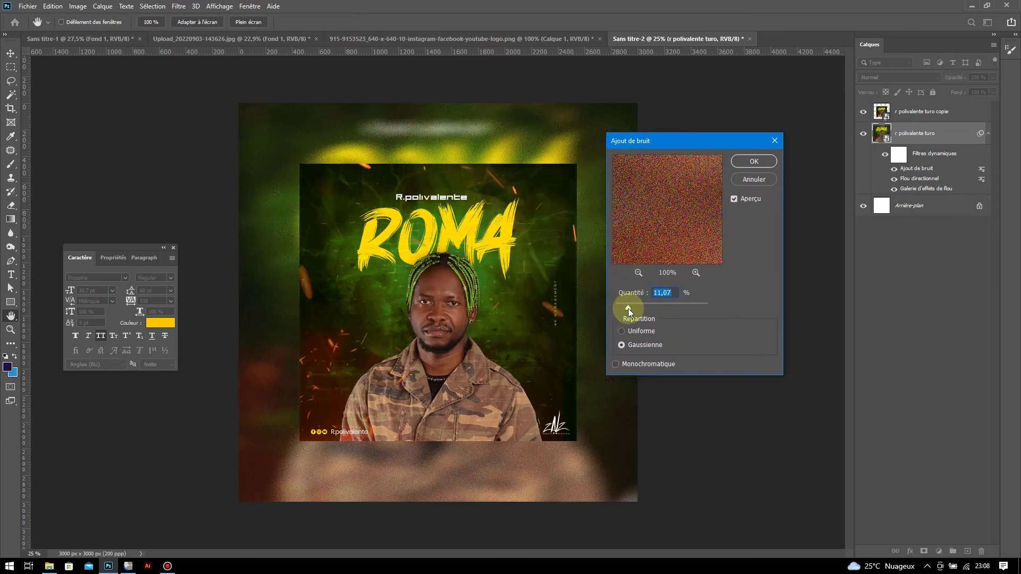
pyautogui.click(749, 161)
pyautogui.click(922, 111)
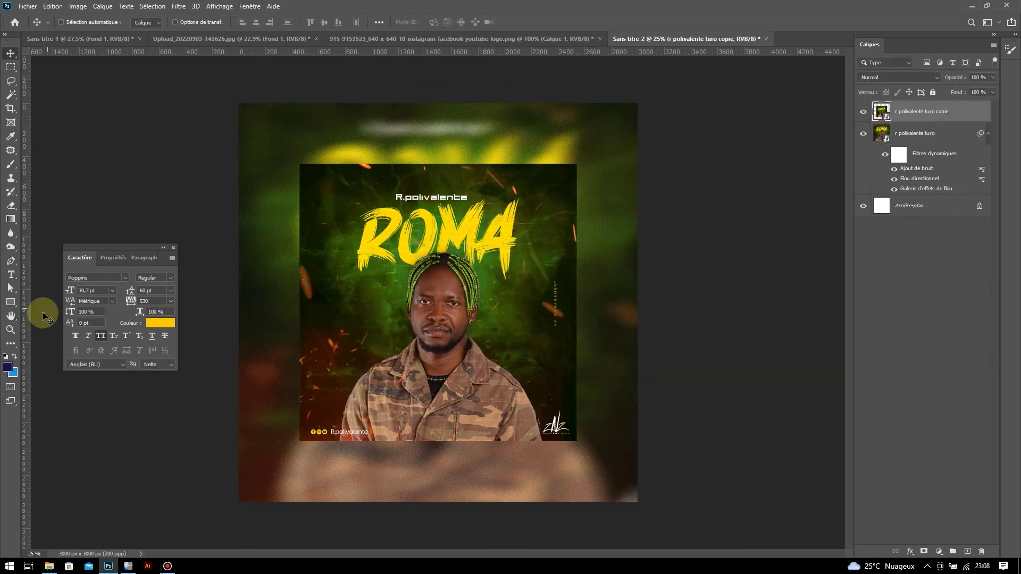
# Step: Add COMING SOON text below the cover
pyautogui.click(10, 274)
pyautogui.click(314, 442)
pyautogui.write('COMING SO')
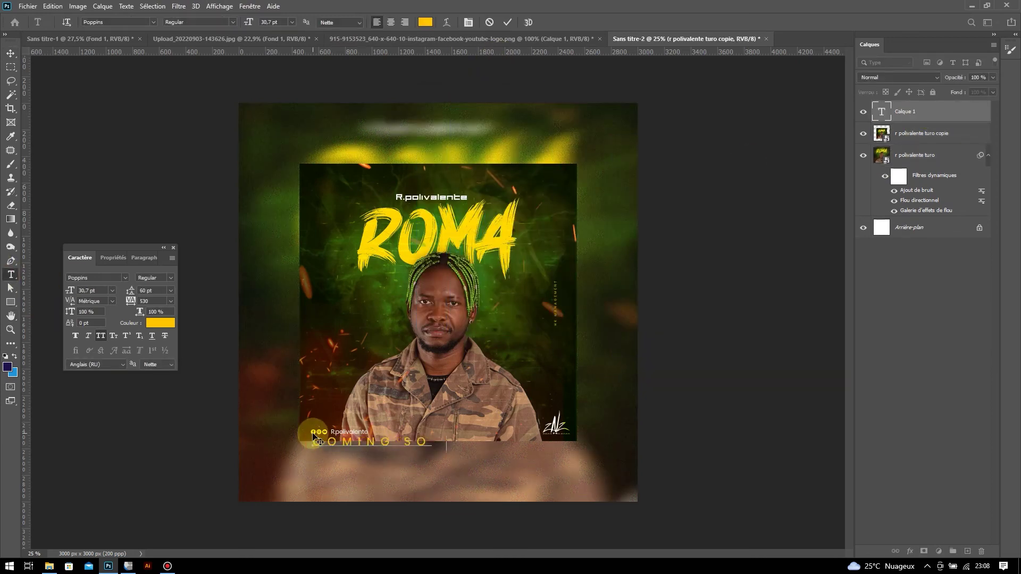
pyautogui.write('ON')
pyautogui.hotkey('ctrl', 'Return')
pyautogui.press('v')
pyautogui.moveTo(525, 445); pyautogui.dragTo(577, 469)
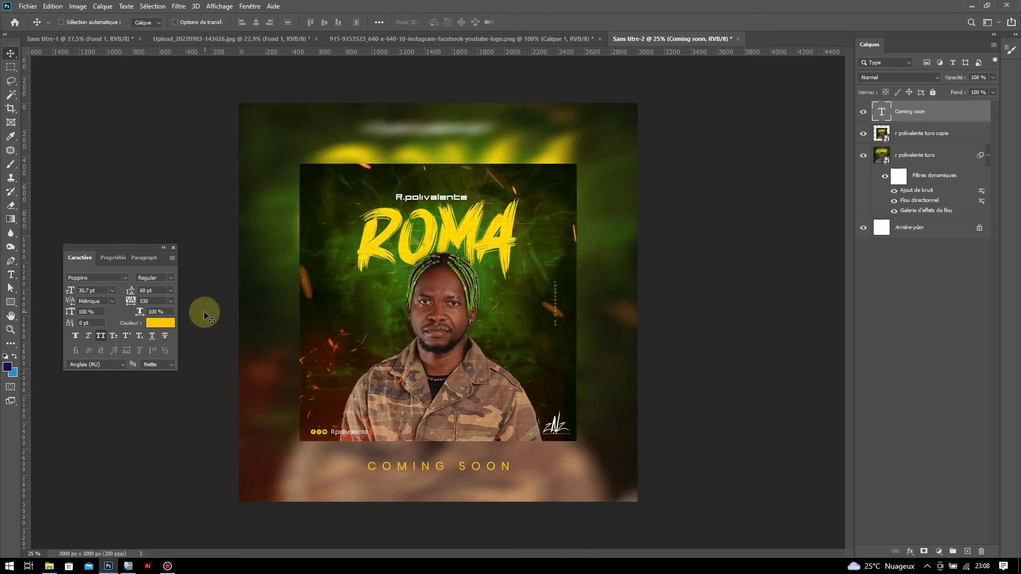
# Step: Make COMING SOON white (ffffff), smaller, widely spaced and centred
pyautogui.click(160, 323)
pyautogui.write('ffffff')
pyautogui.click(967, 369)
pyautogui.moveTo(95, 287); pyautogui.dragTo(159, 301)
pyautogui.moveTo(470, 478); pyautogui.dragTo(503, 476)
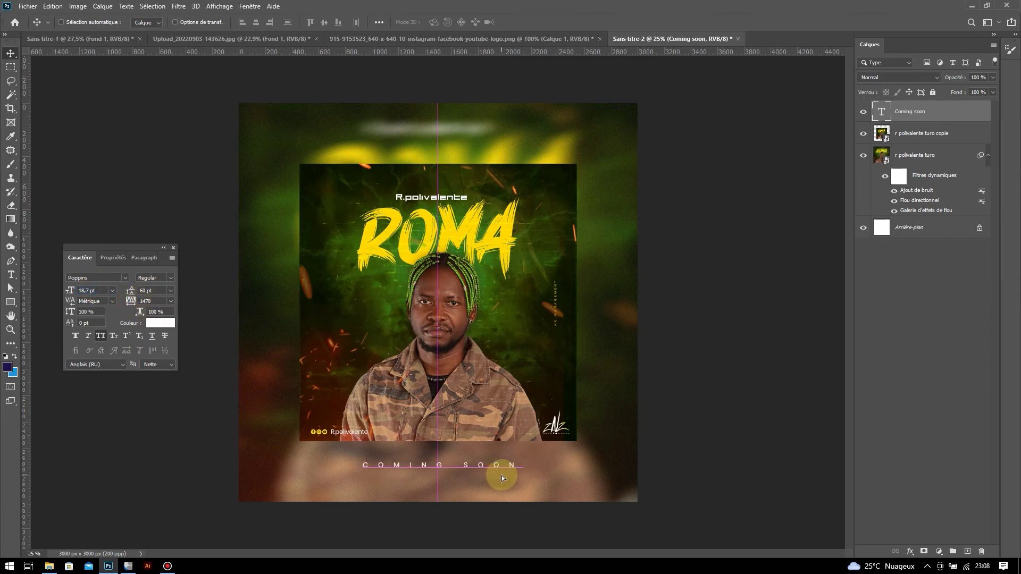
# Step: Add a sampled-green Gradient Fill over the backdrop in Multiply at 80% opacity
pyautogui.click(915, 155)
pyautogui.click(7, 366)
pyautogui.click(360, 285)
pyautogui.click(967, 369)
pyautogui.click(939, 551)
pyautogui.click(913, 374)
pyautogui.click(832, 142)
pyautogui.click(899, 77)
pyautogui.click(901, 126)
pyautogui.moveTo(993, 77); pyautogui.dragTo(973, 92)
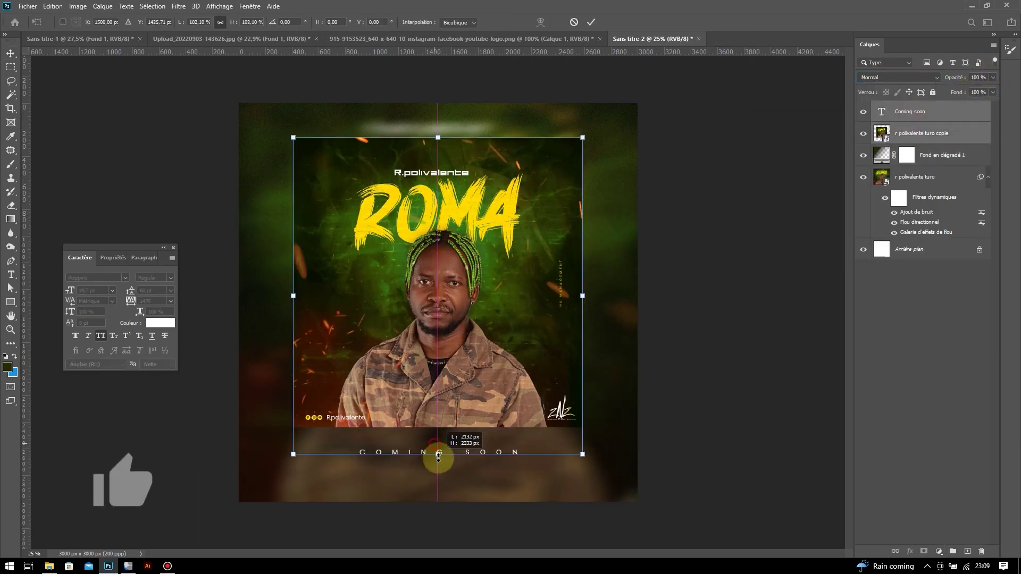
# Step: Tighten COMING SOON's letter spacing and re-centre it under the cover
pyautogui.click(913, 111)
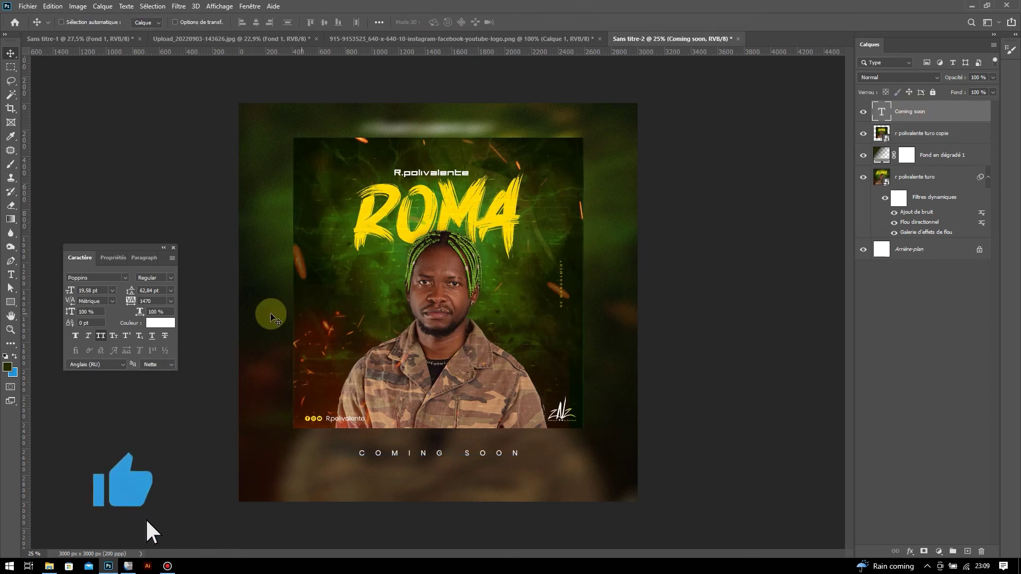
pyautogui.moveTo(131, 300); pyautogui.dragTo(113, 301)
pyautogui.moveTo(443, 453); pyautogui.dragTo(467, 453)
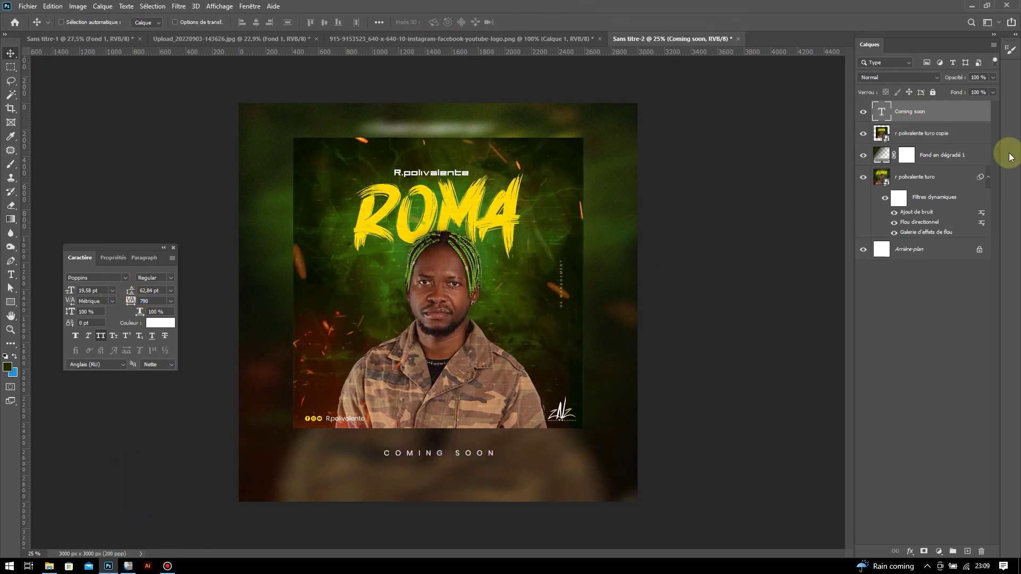
# Step: Give the cover a soft drop shadow with adjusted size, opacity and colour
pyautogui.rightClick(922, 133)
pyautogui.click(811, 113)
pyautogui.click(604, 383)
pyautogui.moveTo(844, 295)
pyautogui.mouseDown()
pyautogui.moveTo(864, 299)
pyautogui.moveTo(847, 300)
pyautogui.mouseUp()
pyautogui.moveTo(855, 244); pyautogui.dragTo(868, 243)
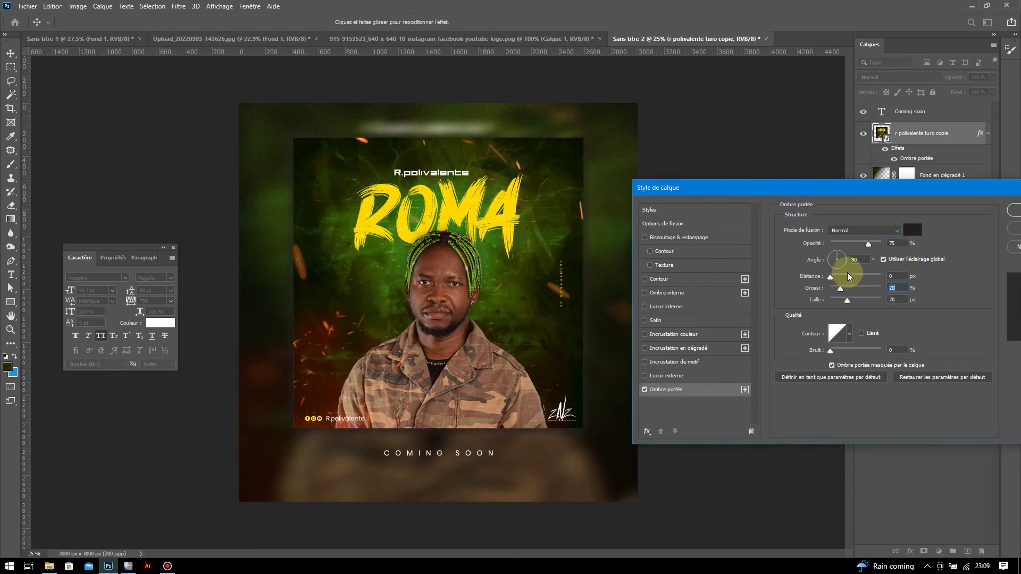
pyautogui.click(913, 233)
pyautogui.click(978, 362)
pyautogui.click(840, 243)
pyautogui.click(1011, 209)
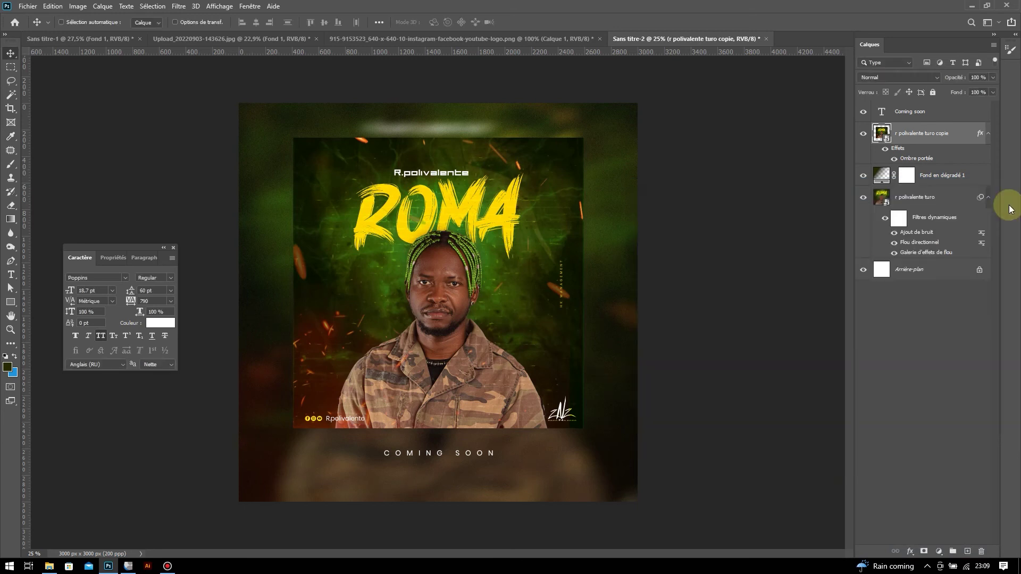
# Step: Increase the backdrop's Blur Gallery field blur strength
pyautogui.doubleClick(926, 252)
pyautogui.press('Return')
pyautogui.moveTo(802, 85)
pyautogui.mouseDown()
pyautogui.moveTo(817, 85)
pyautogui.moveTo(786, 85)
pyautogui.mouseUp()
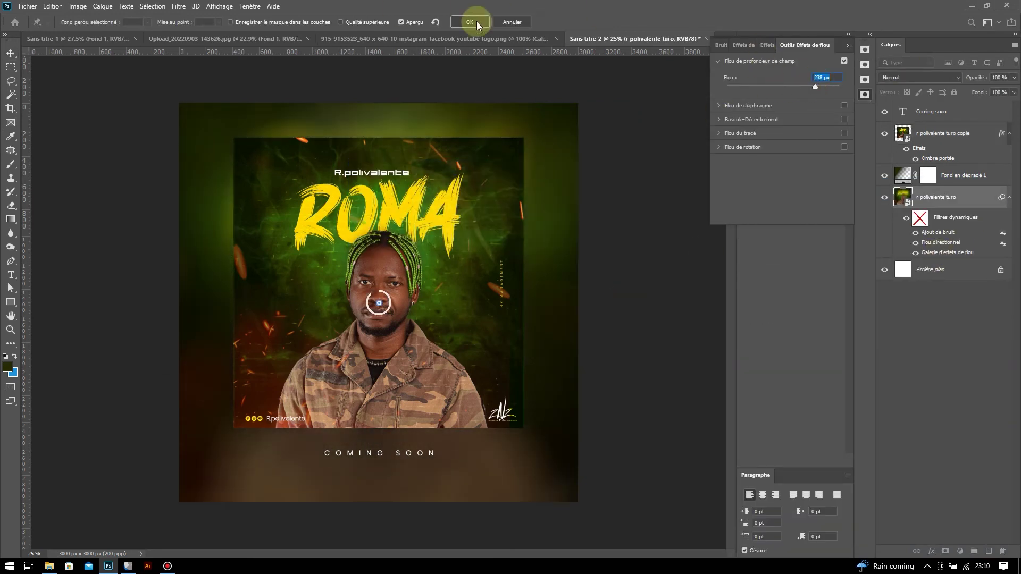
pyautogui.click(473, 22)
# Step: Hide the gradient and blurred backdrop layers and add an orange-yellow Solid Color fill layer
pyautogui.click(863, 197)
pyautogui.click(909, 269)
pyautogui.click(863, 175)
pyautogui.click(939, 551)
pyautogui.click(930, 367)
pyautogui.click(847, 376)
pyautogui.click(860, 494)
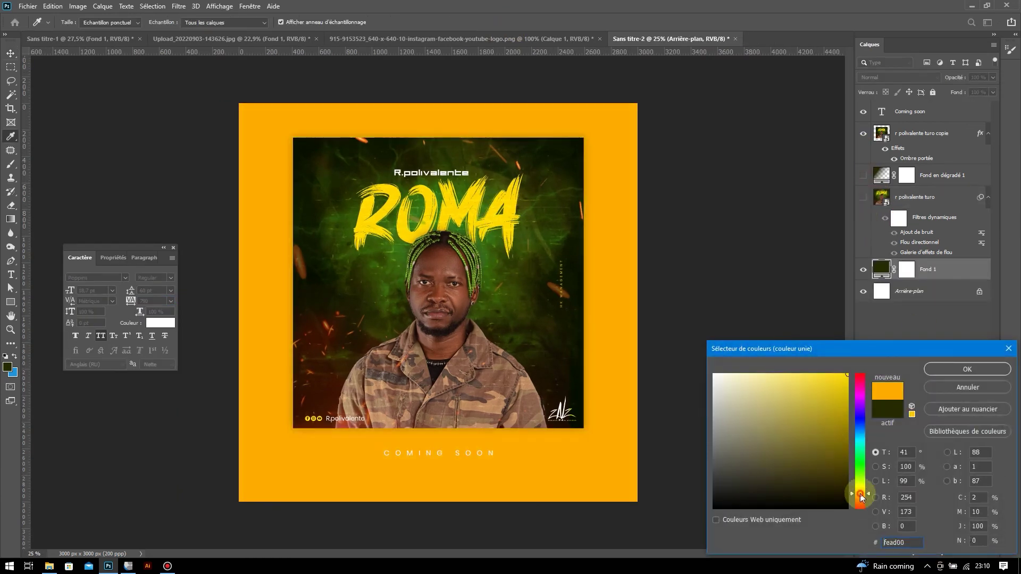
pyautogui.moveTo(860, 494); pyautogui.dragTo(860, 497)
pyautogui.click(967, 369)
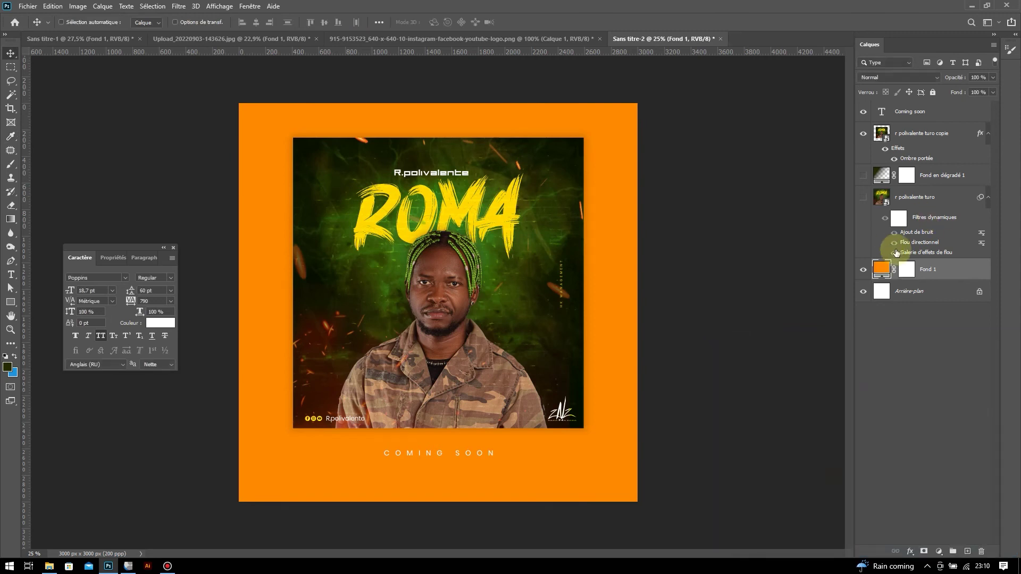
# Step: Show the blurred backdrop again at 41% opacity, trying Overlay, then Luminosity blending
pyautogui.click(892, 160)
pyautogui.click(863, 197)
pyautogui.click(926, 197)
pyautogui.click(899, 77)
pyautogui.click(894, 208)
pyautogui.moveTo(992, 77); pyautogui.dragTo(963, 88)
pyautogui.click(899, 77)
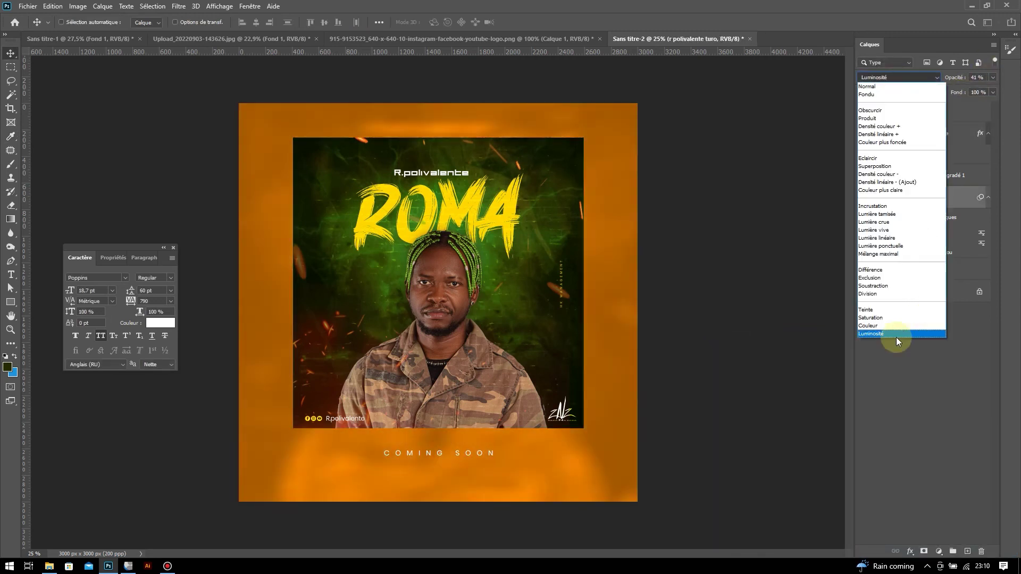
pyautogui.click(796, 121)
pyautogui.click(899, 77)
# Step: Recolour the solid fill with yellow sampled from the ROMA lettering, deepened to golden yellow
pyautogui.click(867, 334)
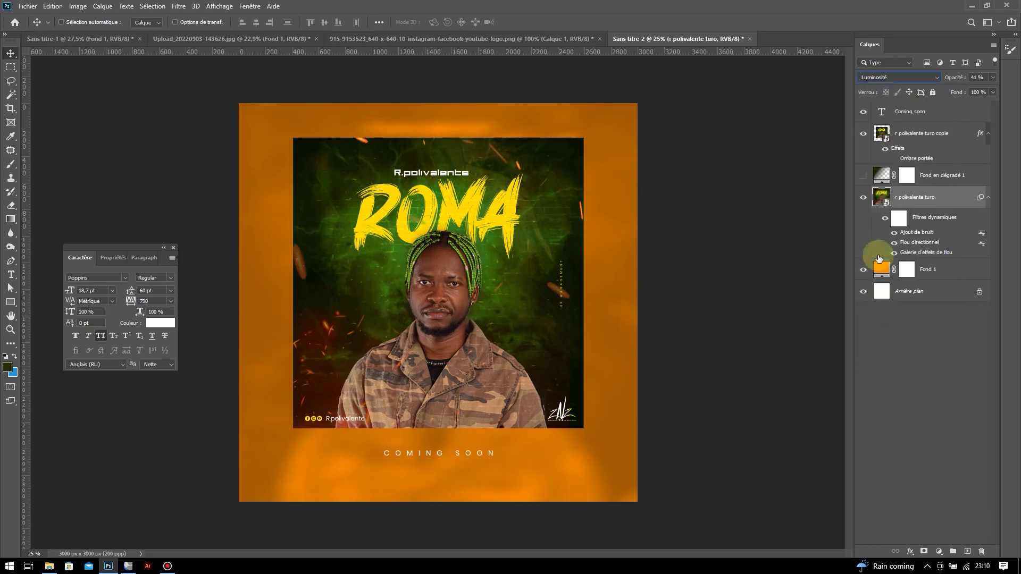
pyautogui.doubleClick(881, 269)
pyautogui.click(364, 207)
pyautogui.click(968, 388)
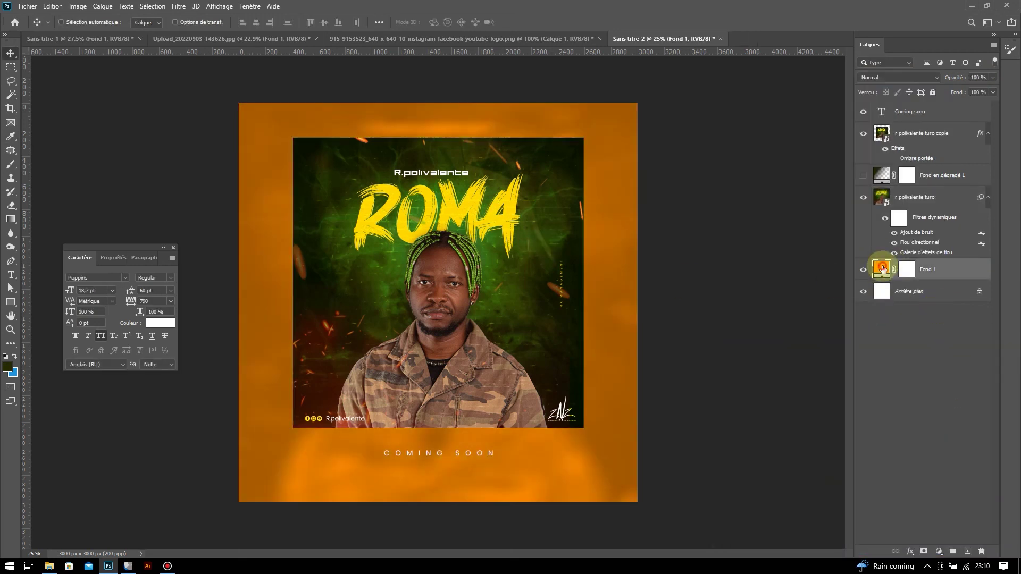
pyautogui.doubleClick(881, 269)
pyautogui.click(365, 207)
pyautogui.moveTo(860, 489); pyautogui.dragTo(860, 495)
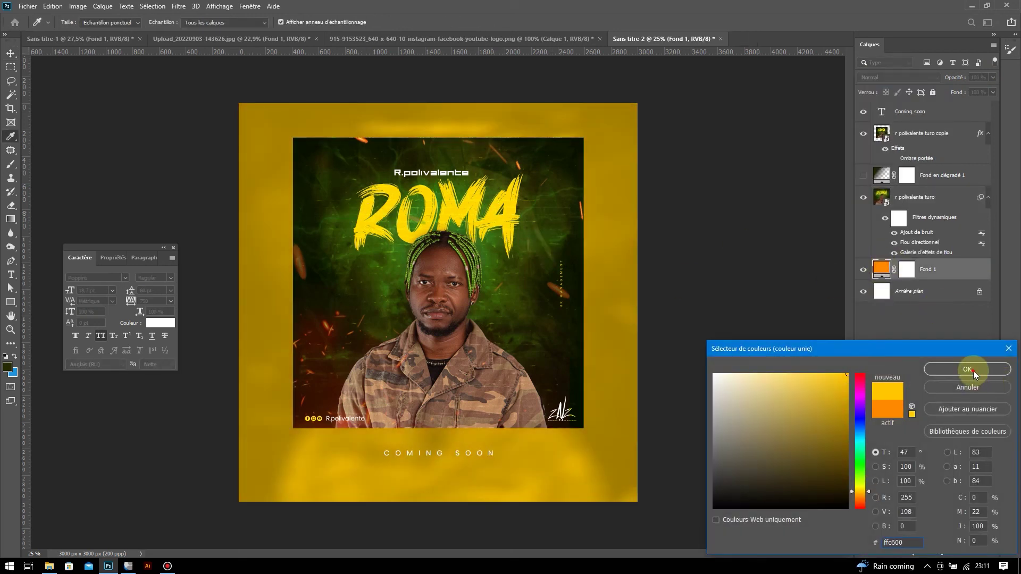
pyautogui.click(968, 369)
# Step: Make COMING SOON dark green and larger, recentre it, and reposition it with the cover
pyautogui.click(160, 322)
pyautogui.click(394, 274)
pyautogui.click(968, 369)
pyautogui.moveTo(70, 291); pyautogui.dragTo(93, 291)
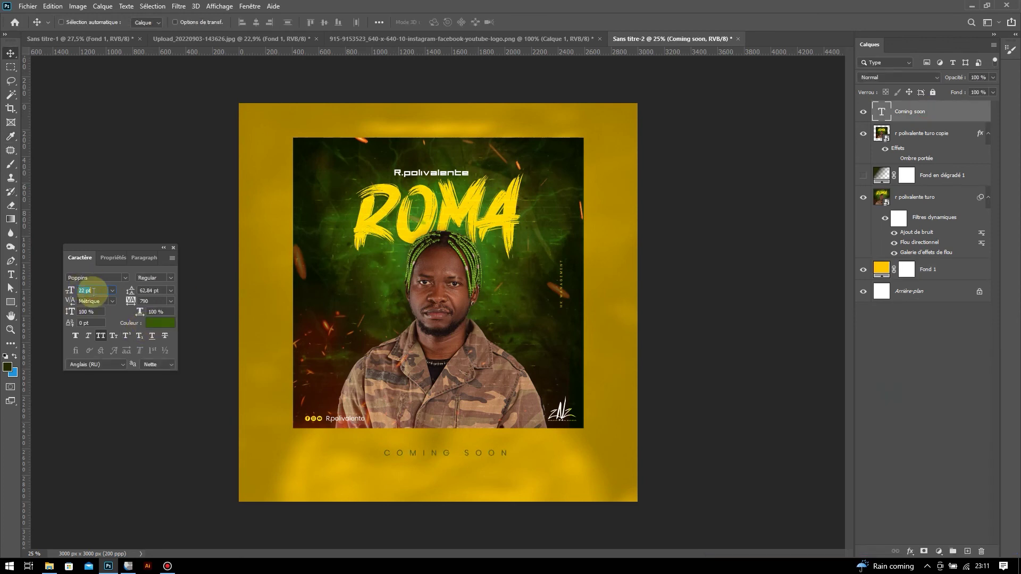
pyautogui.moveTo(470, 482); pyautogui.dragTo(454, 482)
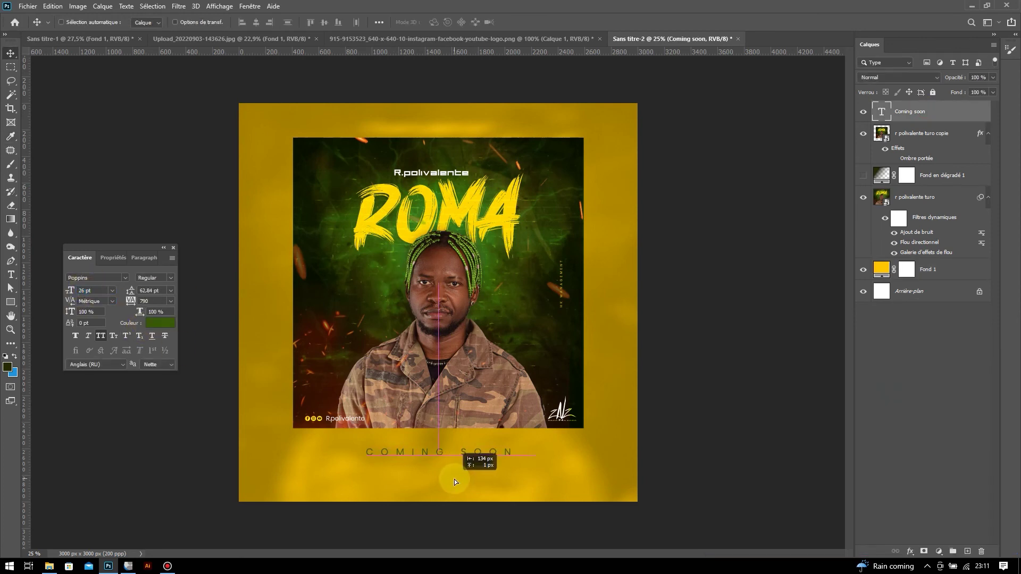
pyautogui.keyDown('ctrl'); pyautogui.click(936, 133); pyautogui.keyUp('ctrl')
pyautogui.moveTo(422, 347); pyautogui.dragTo(422, 347)
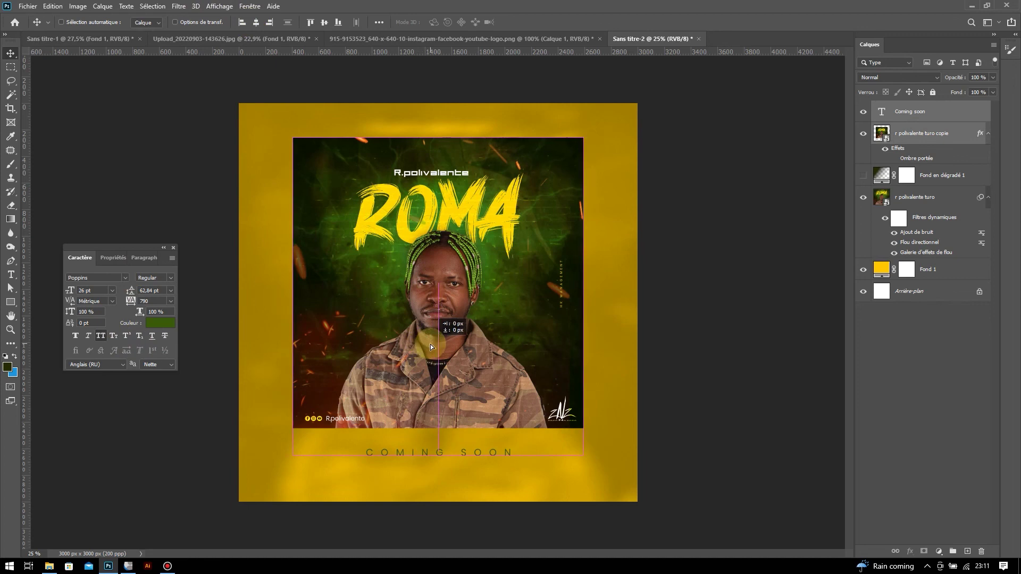
# Step: Hide the blurred backdrop layer and darken the yellow fill slightly
pyautogui.click(863, 197)
pyautogui.doubleClick(878, 269)
pyautogui.moveTo(845, 453); pyautogui.dragTo(844, 401)
pyautogui.click(968, 367)
# Step: Add about 11.55% noise to the yellow fill and bring up Export As
pyautogui.click(178, 5)
pyautogui.click(325, 126)
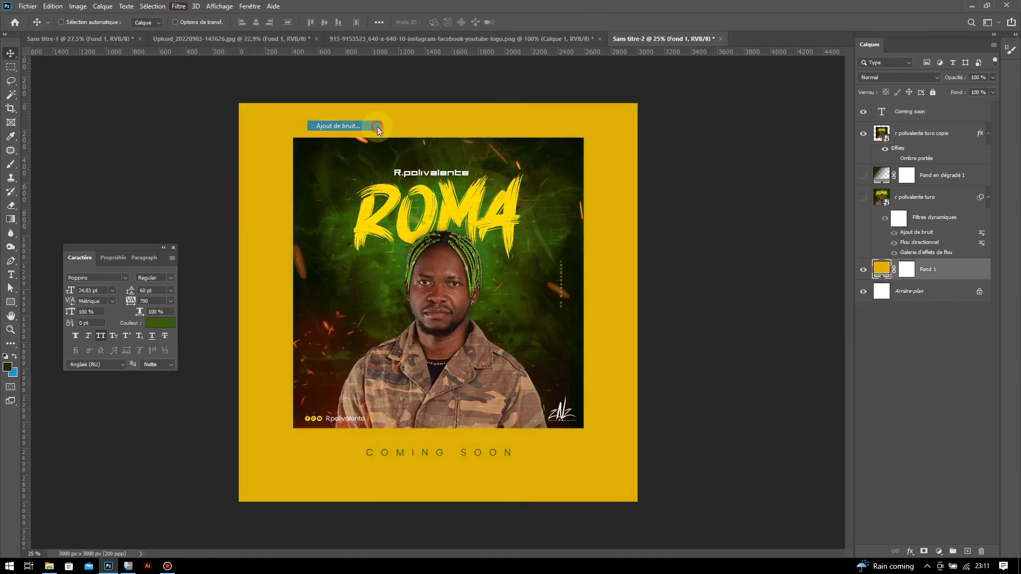
pyautogui.moveTo(664, 303); pyautogui.dragTo(628, 304)
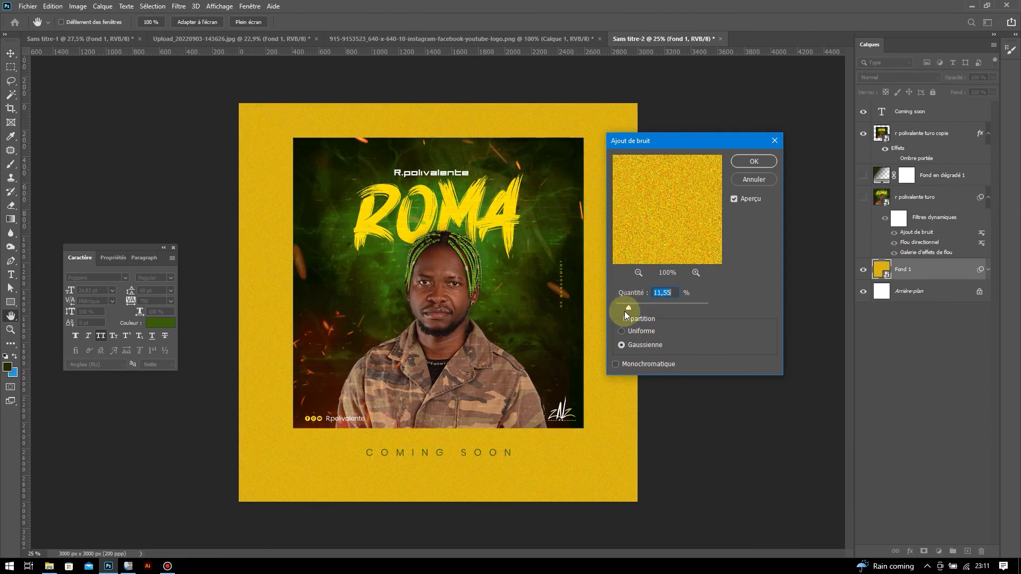
pyautogui.click(755, 161)
pyautogui.click(21, 5)
pyautogui.moveTo(42, 160)
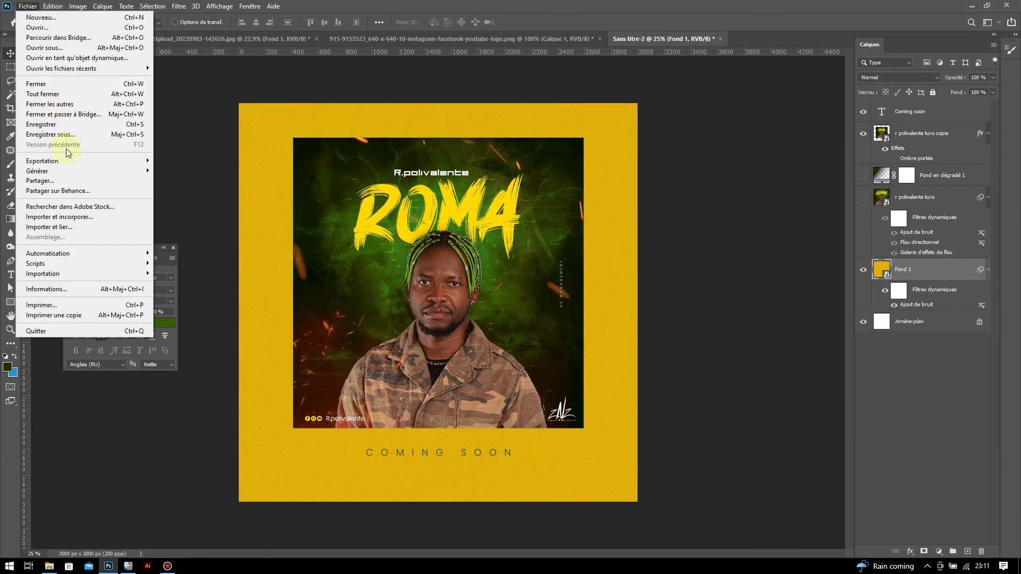
pyautogui.click(183, 166)
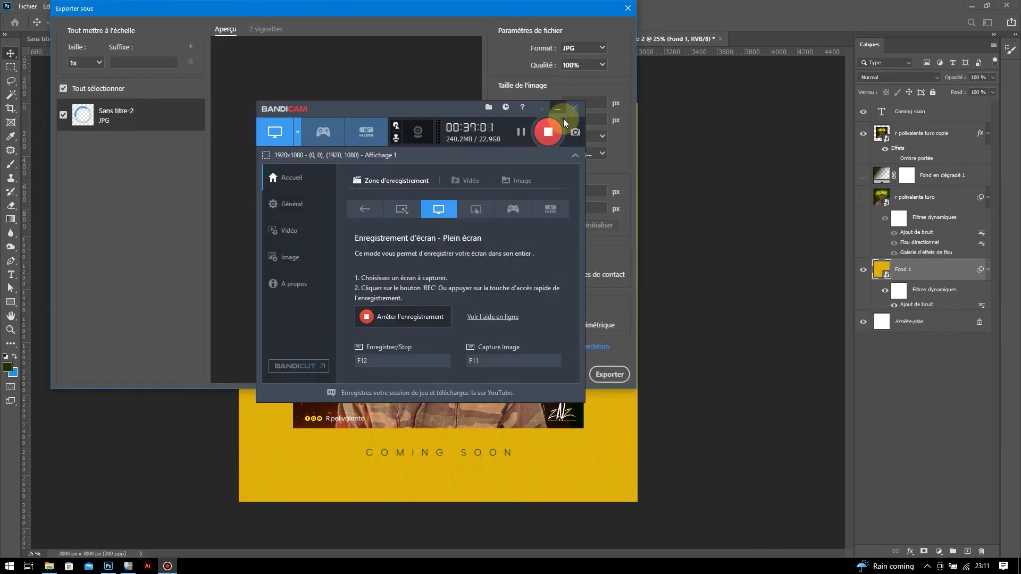